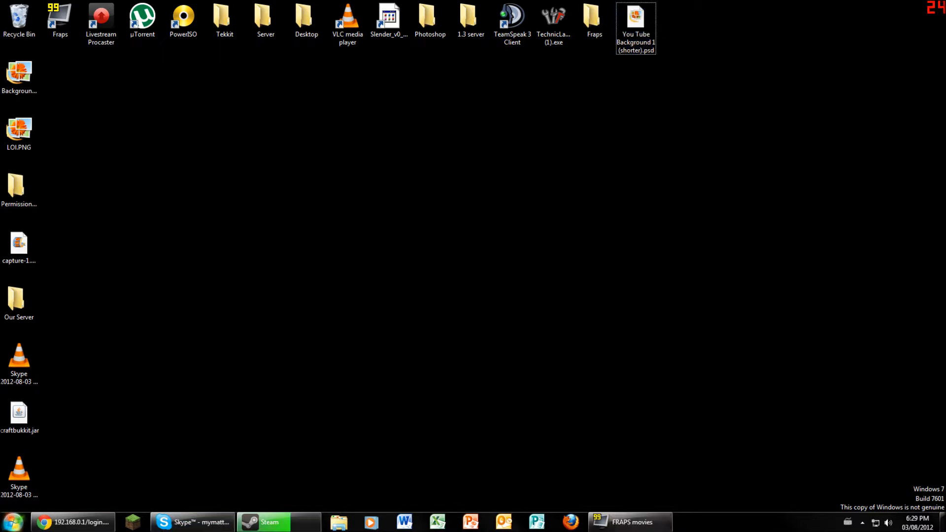
# - Launch Command Prompt by searching 'cmd' from the Start menu
pyautogui.moveTo(73, 522)
pyautogui.press('super')
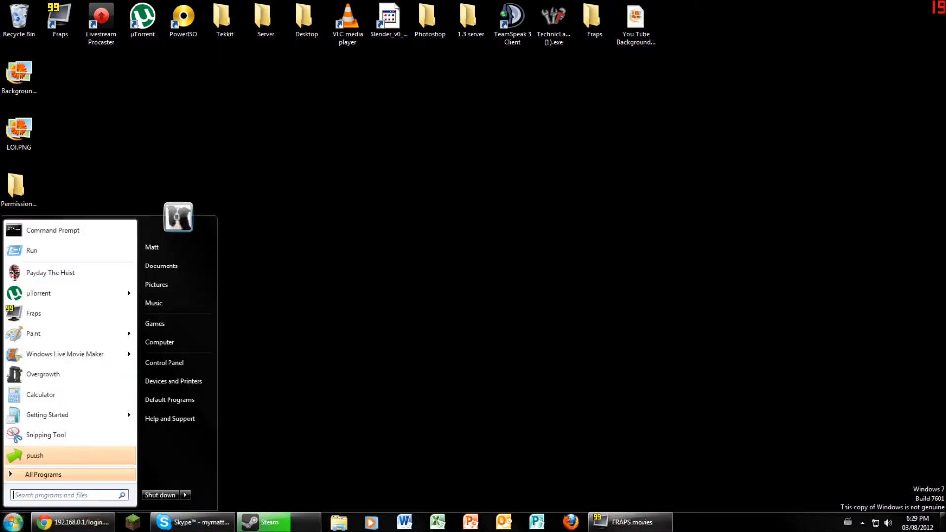
pyautogui.write('cmd')
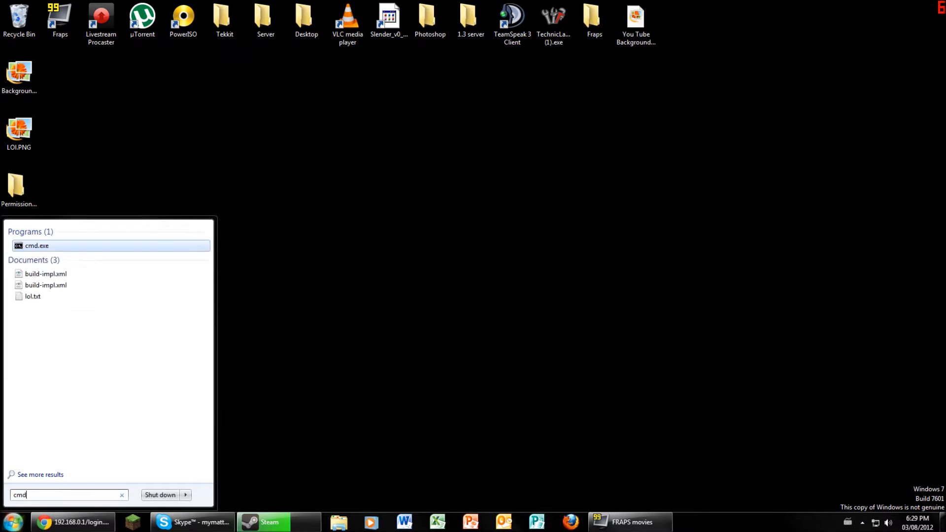
pyautogui.press('Return')
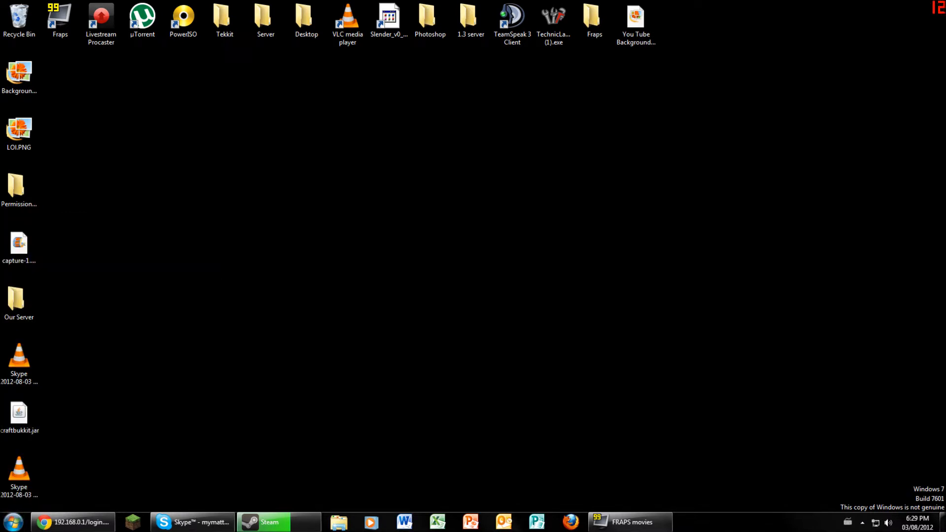
pyautogui.press('super')
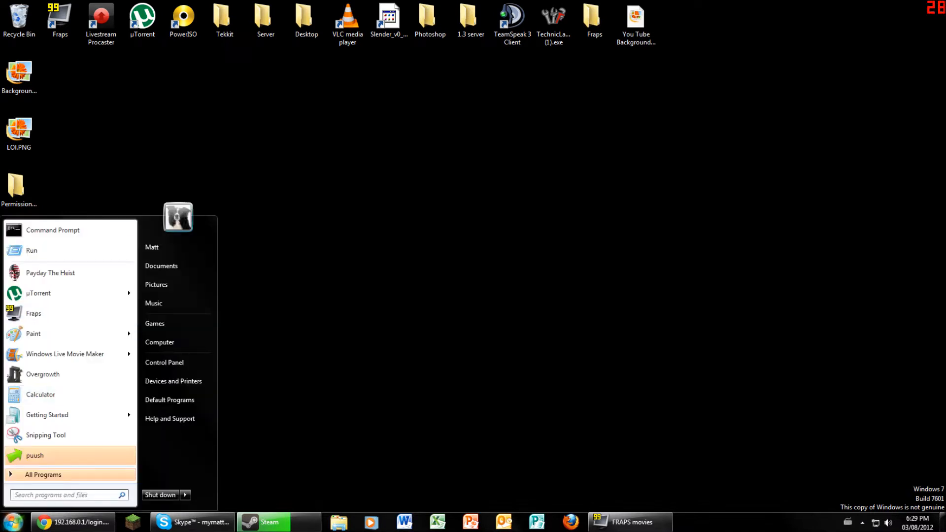
pyautogui.click(266, 296)
pyautogui.click(13, 522)
pyautogui.write('cmd')
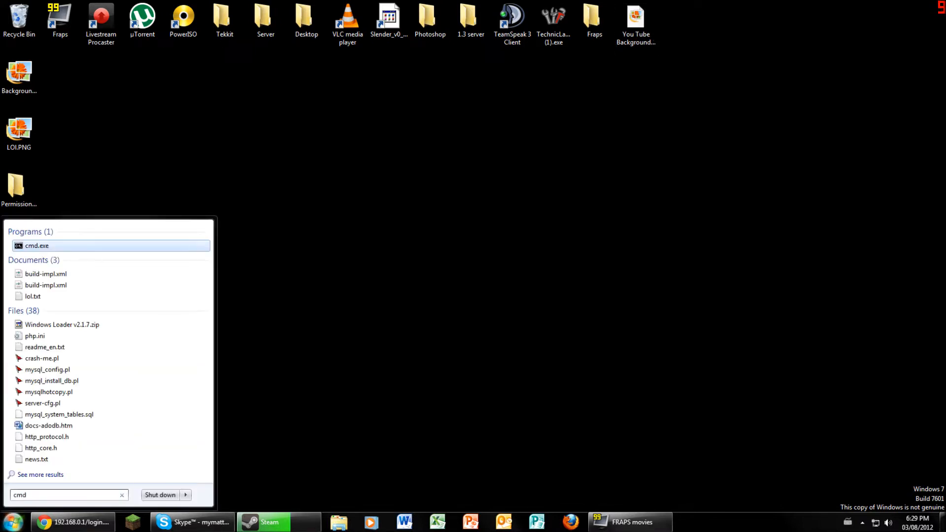
pyautogui.press('Return')
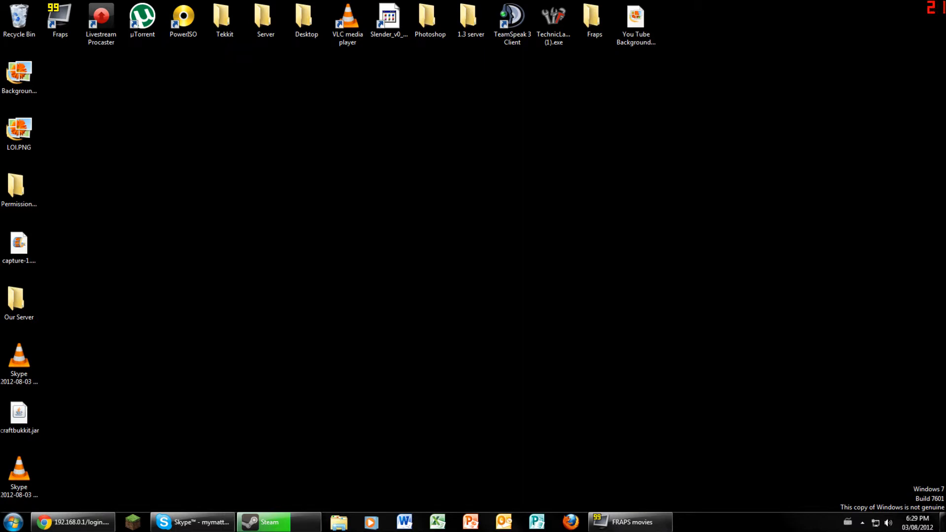
# - Search 'command' in the Start menu, then close the extra Command Prompt window
pyautogui.press('super')
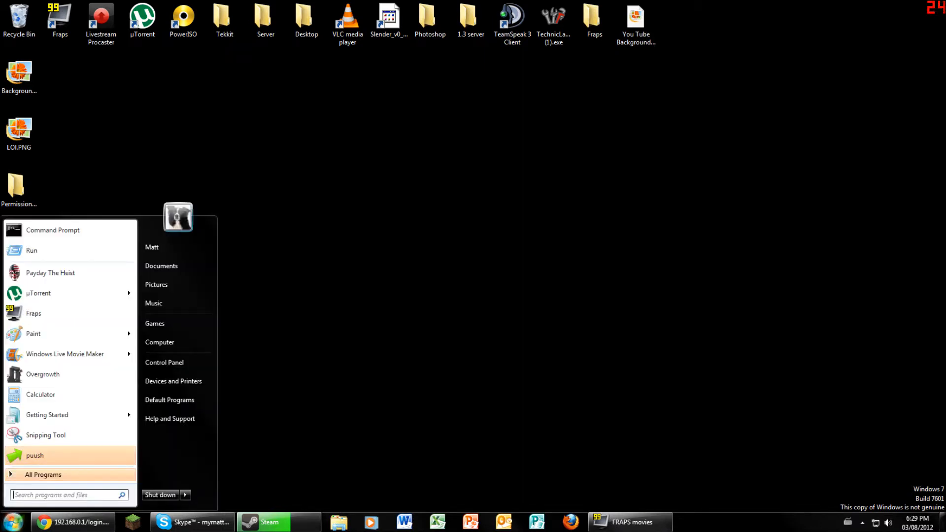
pyautogui.write('cd')
pyautogui.press('BackSpace')
pyautogui.write('ommand')
pyautogui.press('super+d')
pyautogui.press('super+d')
pyautogui.hotkey('ctrl', 'w')
pyautogui.click(422, 85)
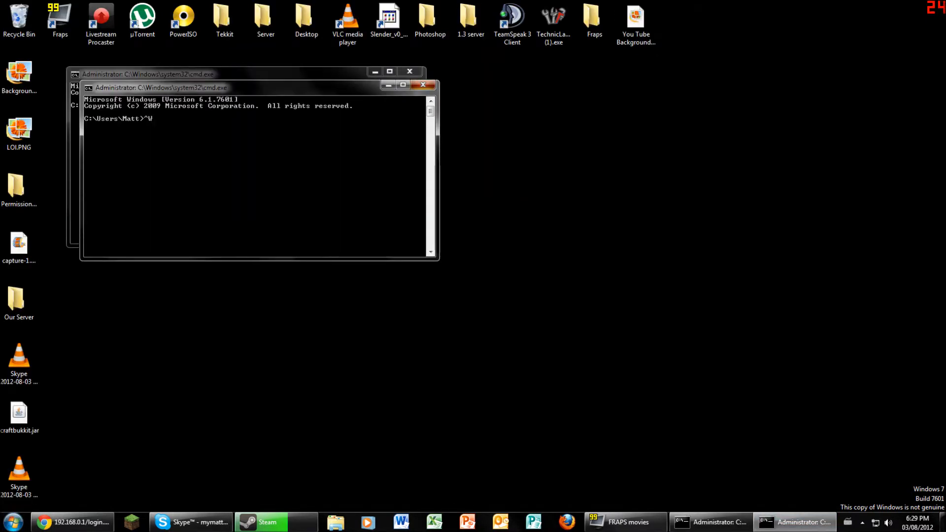
# - Run ipconfig to find IPv4 address 192.168.0.40 and default gateway 192.168.0.1
pyautogui.moveTo(221, 74); pyautogui.dragTo(434, 99)
pyautogui.write('ipci')
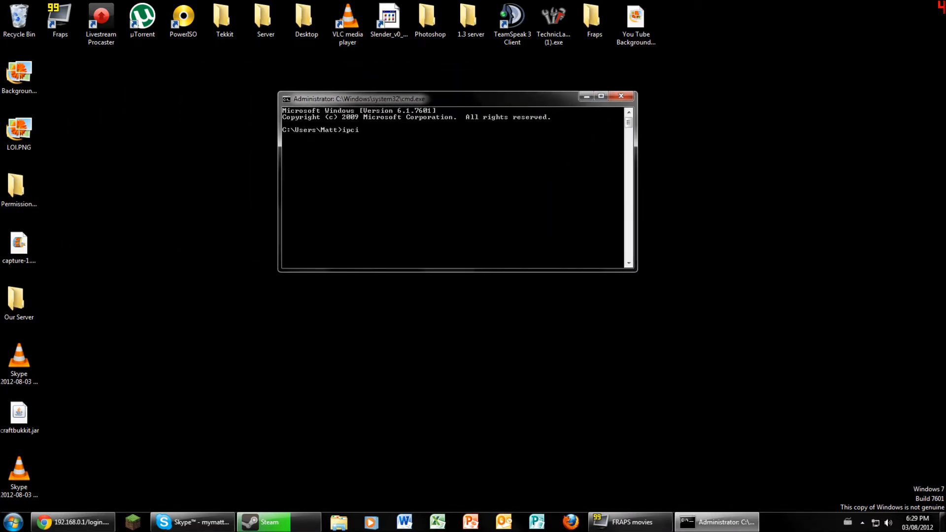
pyautogui.press('BackSpace')
pyautogui.write('onfig')
pyautogui.press('Return')
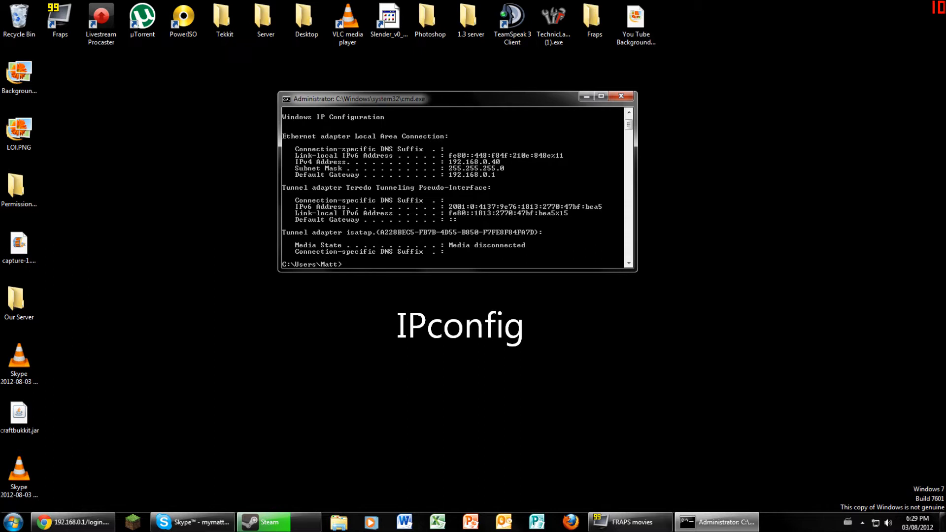
pyautogui.scroll(1, 457, 187)
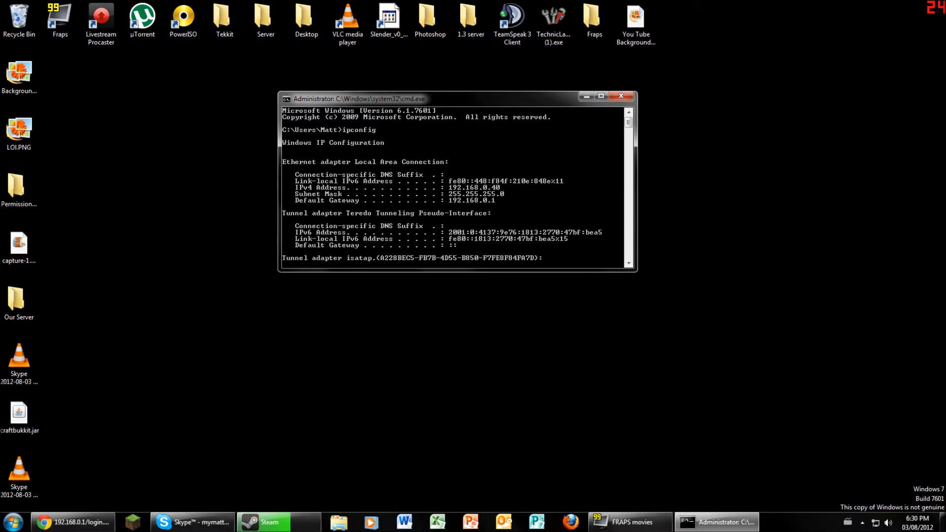
pyautogui.click(73, 522)
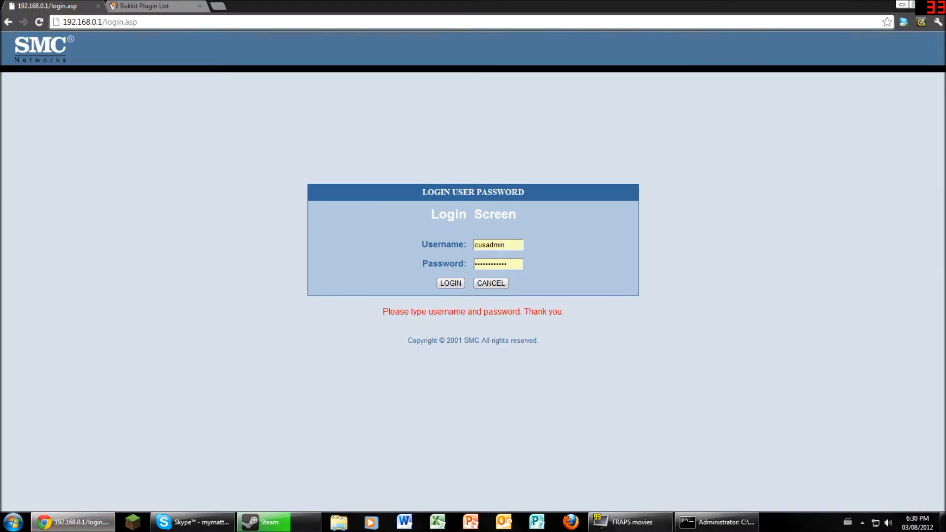
# - Load 192.168.0.40 in Chrome's address bar and recheck the ipconfig output
pyautogui.click(137, 21)
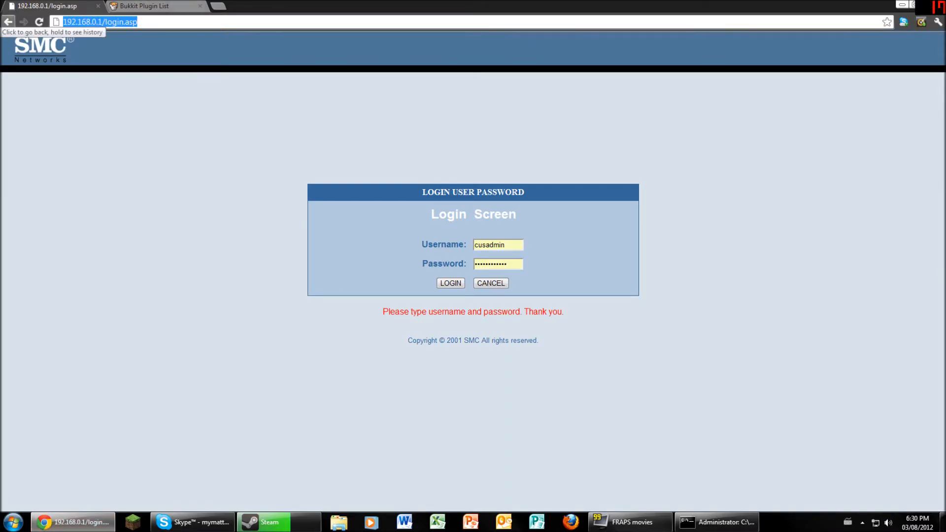
pyautogui.write('192.16')
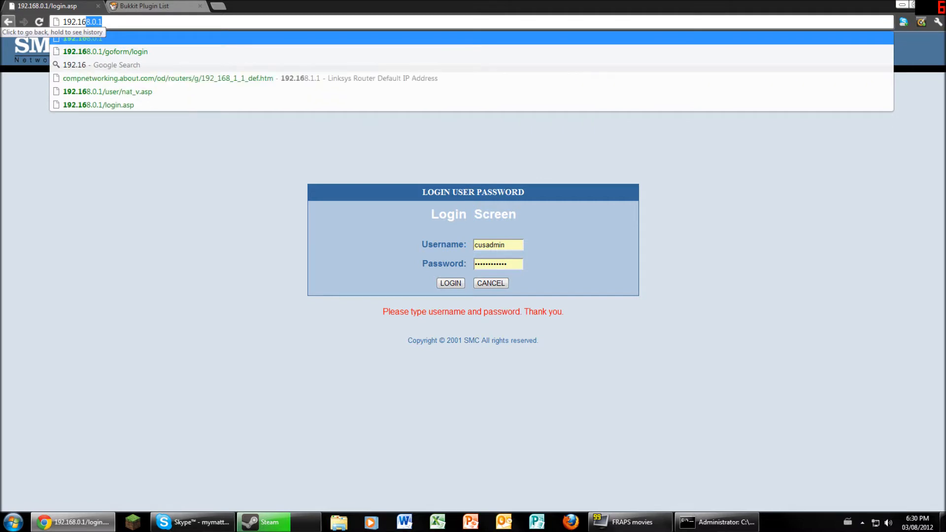
pyautogui.write('8.0.40')
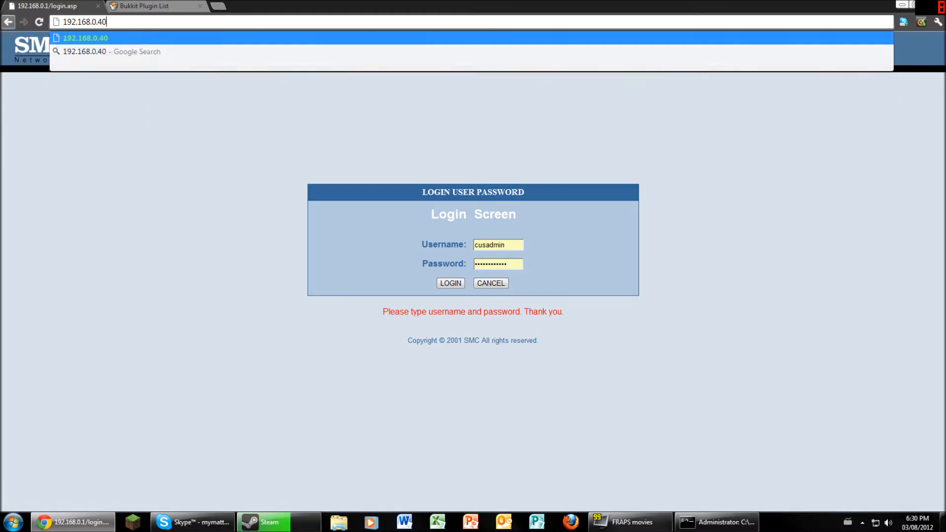
pyautogui.press('Return')
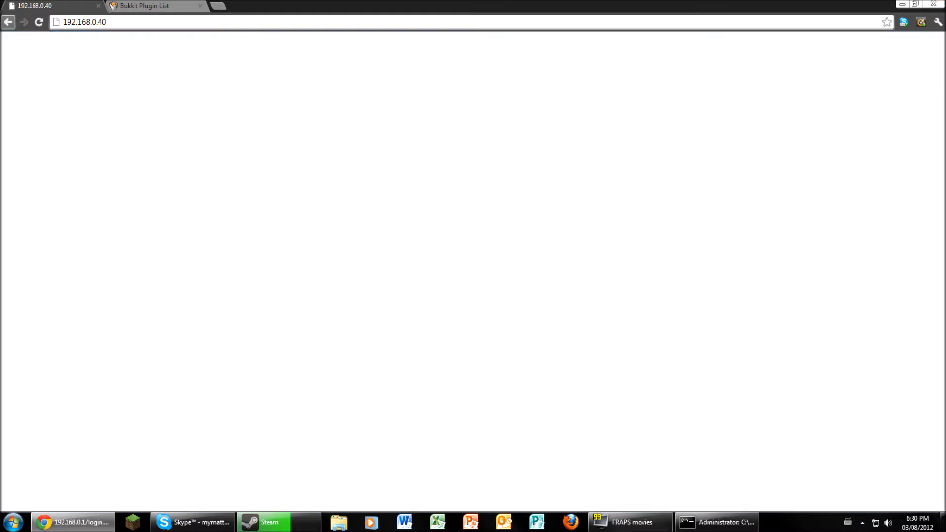
pyautogui.click(631, 522)
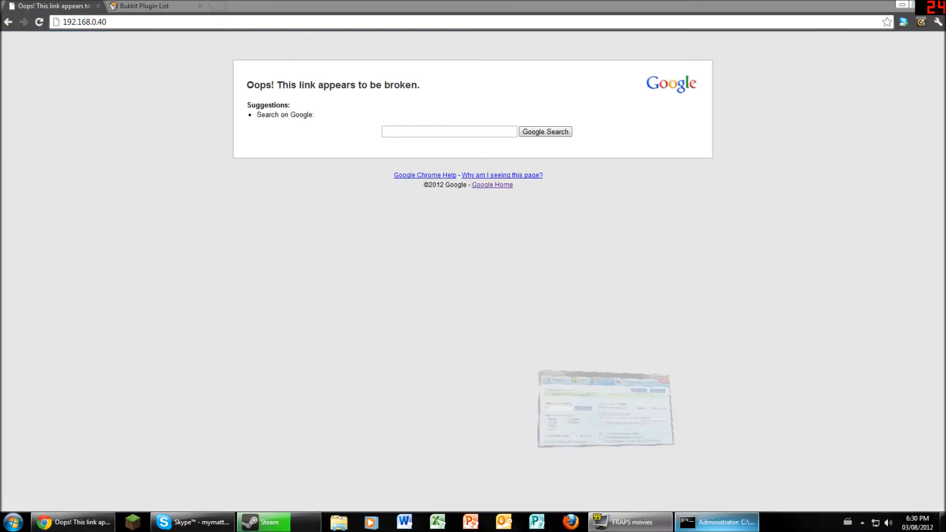
pyautogui.click(717, 522)
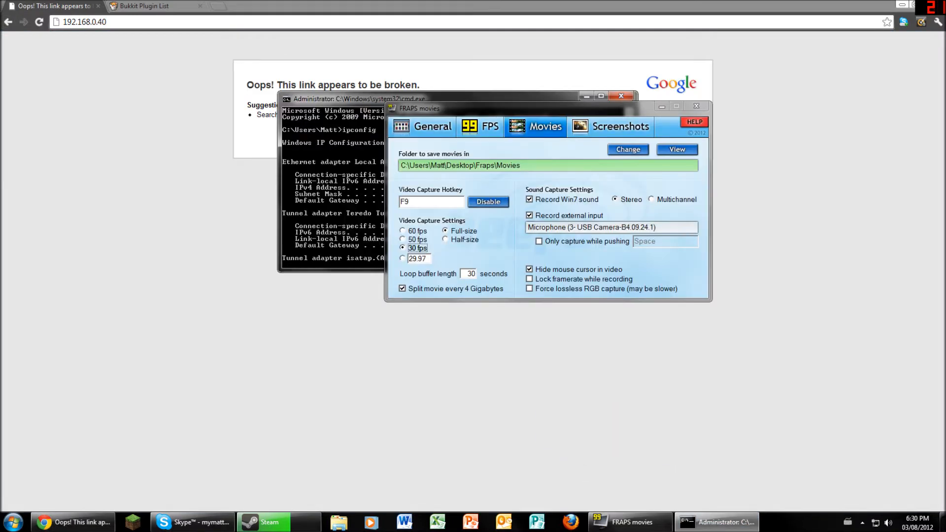
pyautogui.click(662, 106)
pyautogui.scroll(-1, 457, 184)
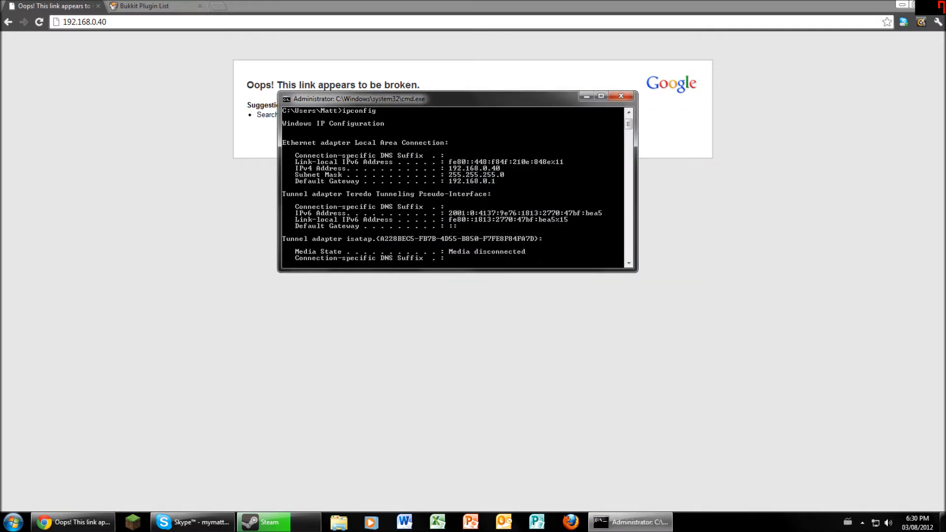
# - Change the address to 192.168.0.1 and submit the saved router login
pyautogui.hotkey('alt', 'Tab')
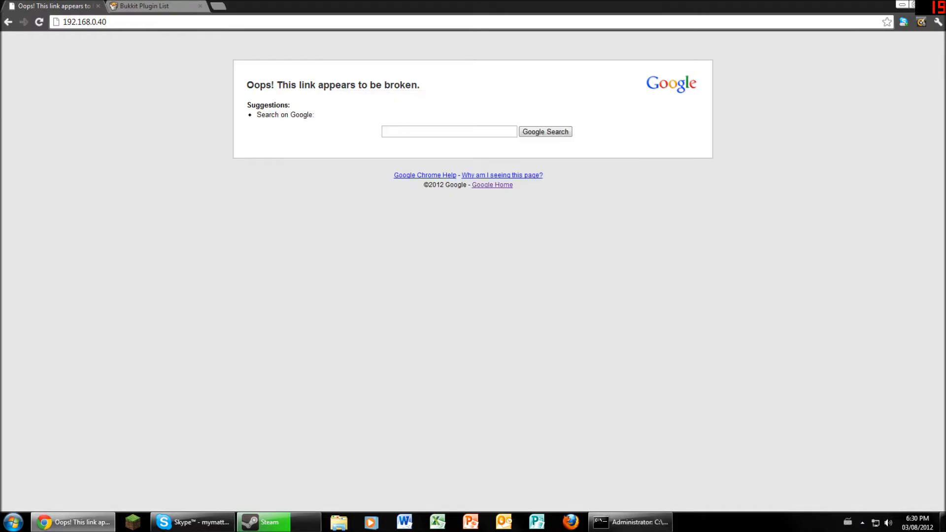
pyautogui.press('BackSpace')
pyautogui.press('BackSpace')
pyautogui.write('1/login.asp')
pyautogui.press('Return')
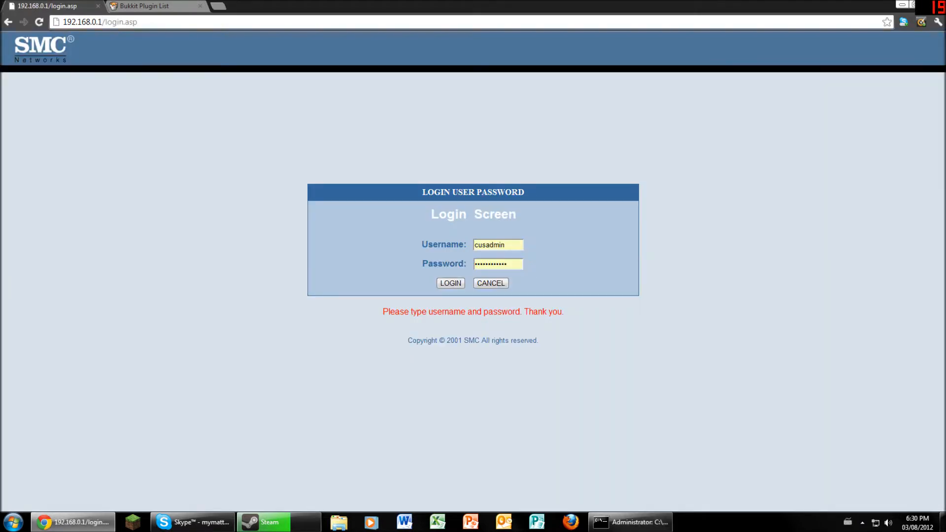
pyautogui.hotkey('alt', 'Tab')
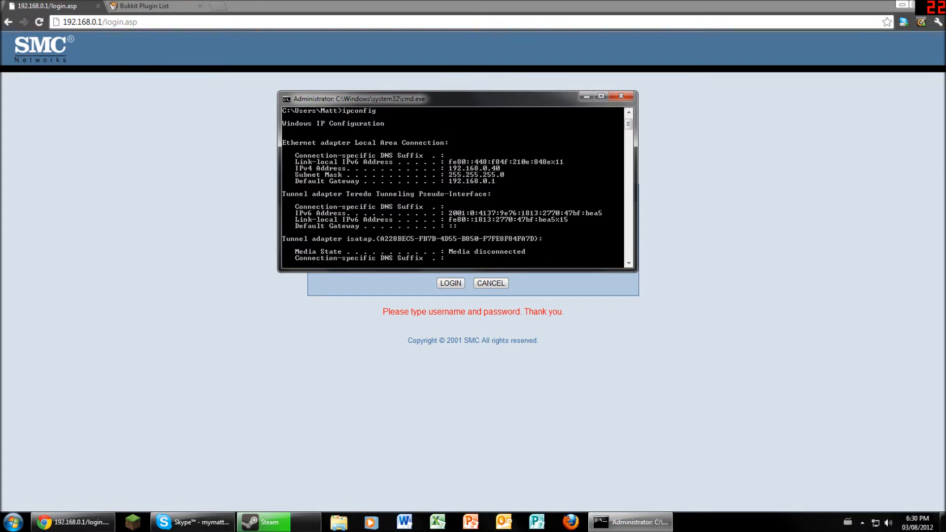
pyautogui.hotkey('alt', 'Tab')
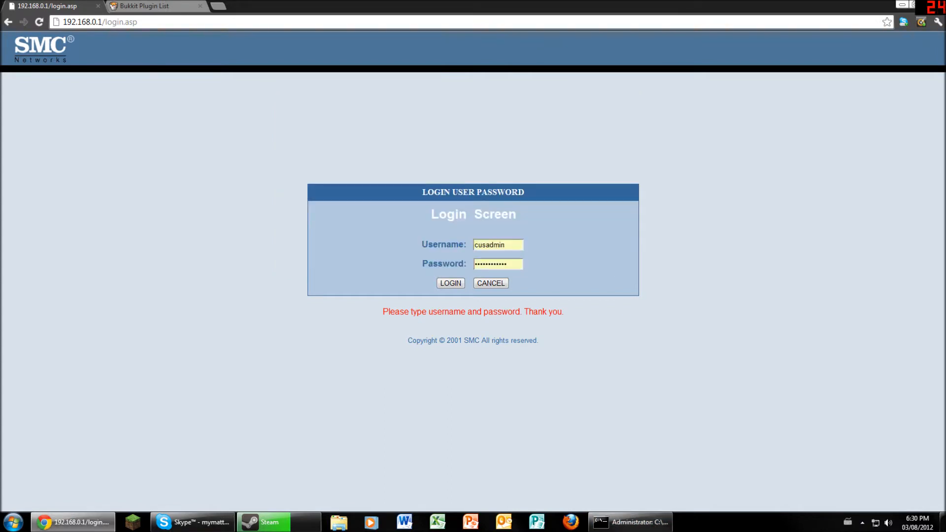
pyautogui.press('Return')
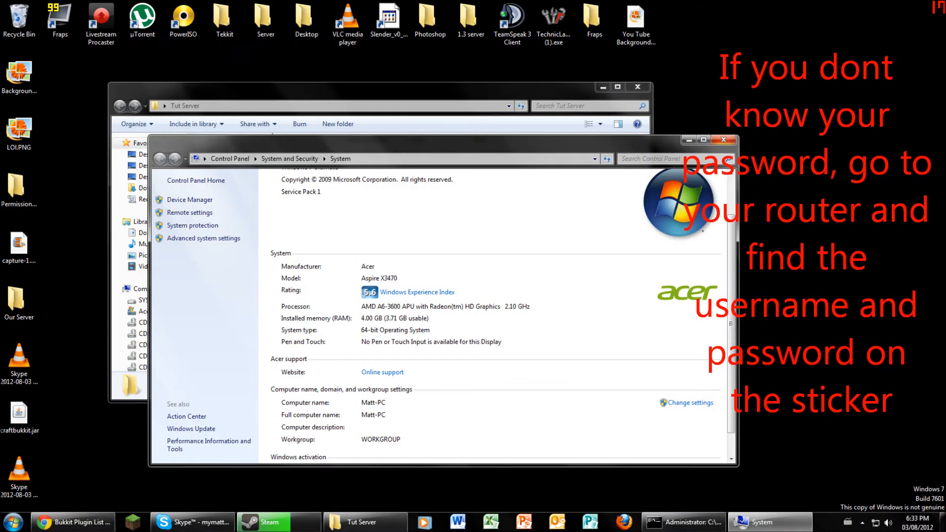
pyautogui.click(724, 140)
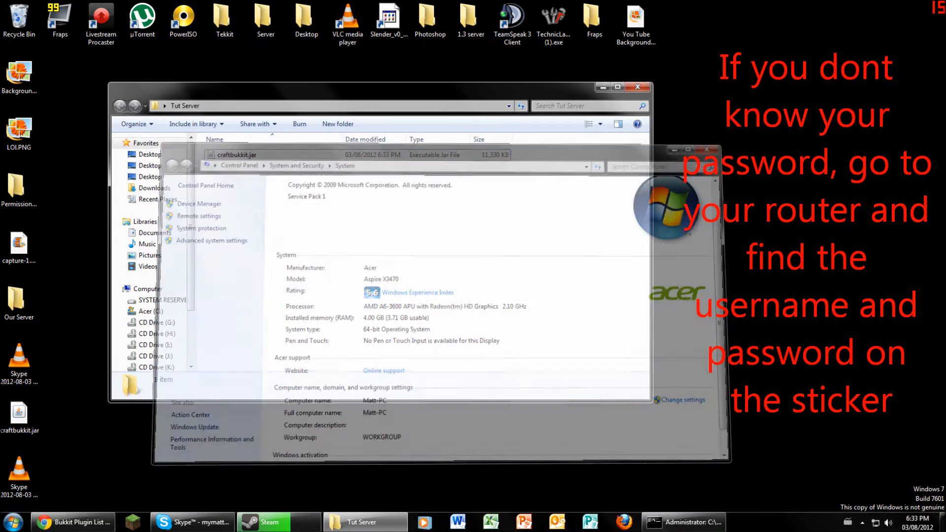
pyautogui.click(73, 522)
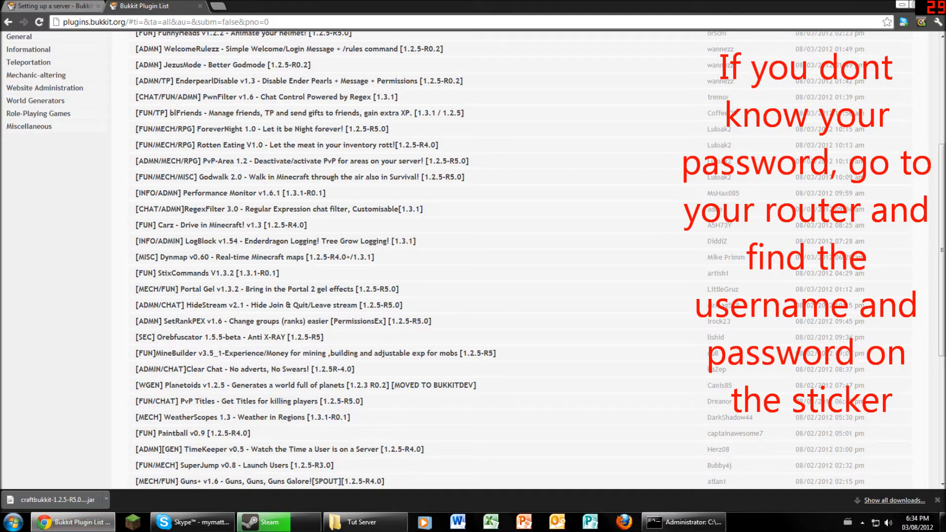
pyautogui.click(29, 6)
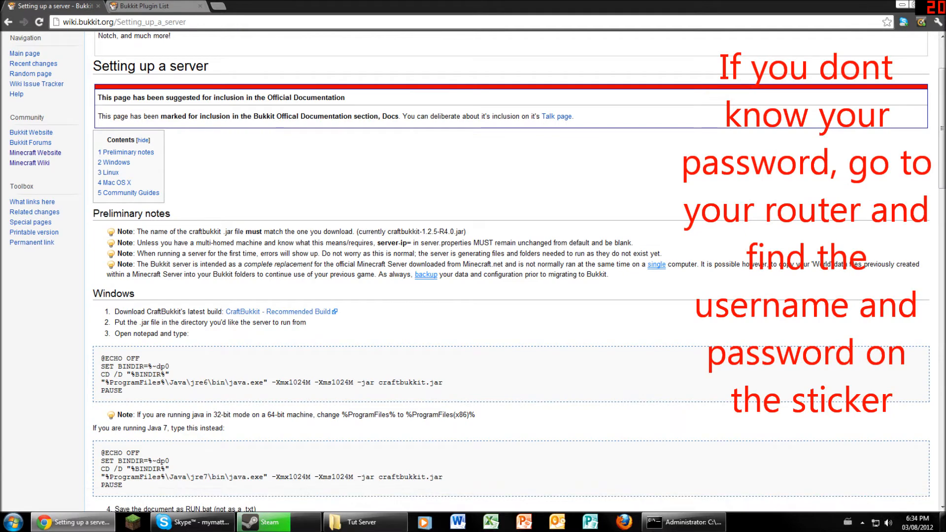
pyautogui.scroll(-1, 492, 246)
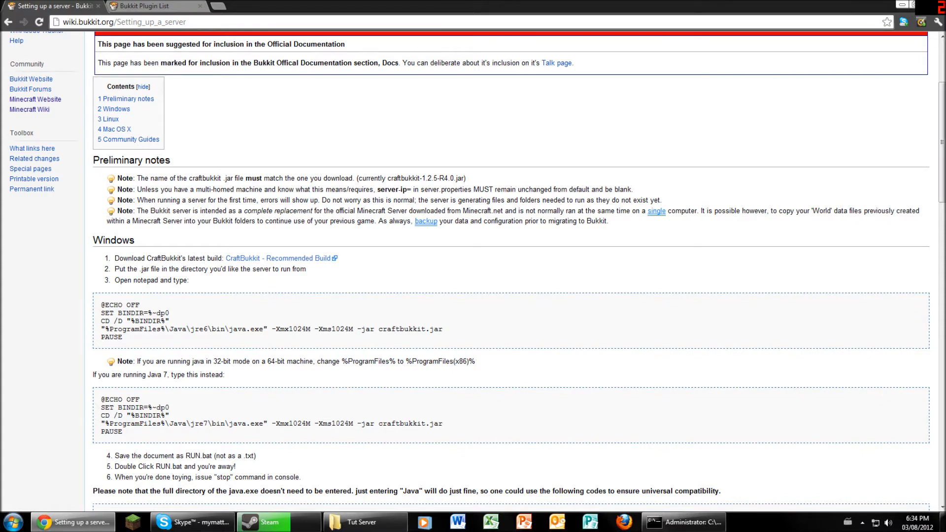
pyautogui.moveTo(123, 337); pyautogui.dragTo(100, 304)
pyautogui.hotkey('ctrl', 'c')
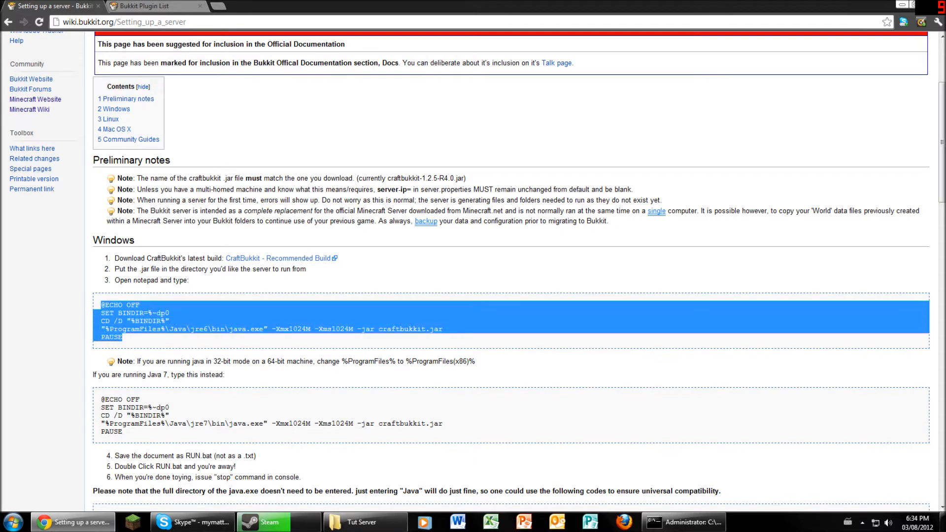
pyautogui.click(365, 521)
# - Create a new text document named Start.txt beside craftbukkit.jar and open it in Notepad
pyautogui.rightClick(364, 262)
pyautogui.click(360, 227)
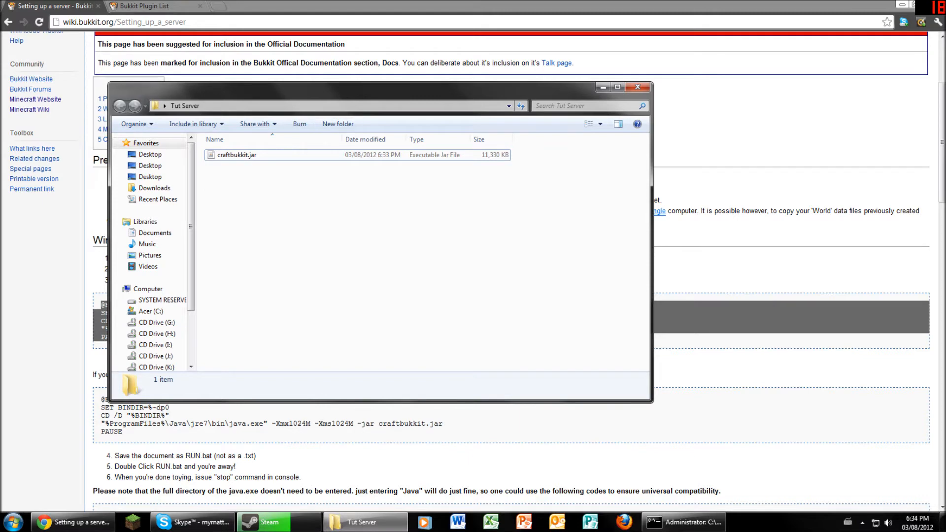
pyautogui.rightClick(266, 237)
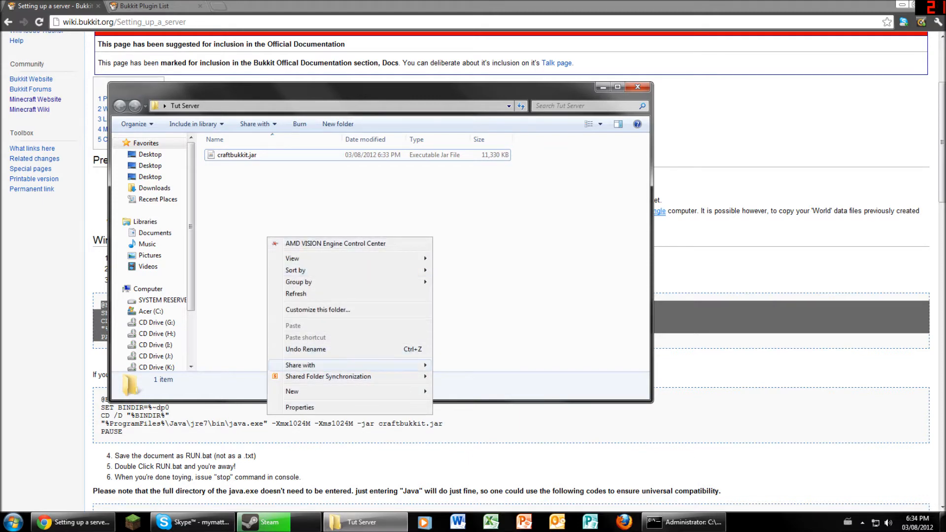
pyautogui.moveTo(296, 392)
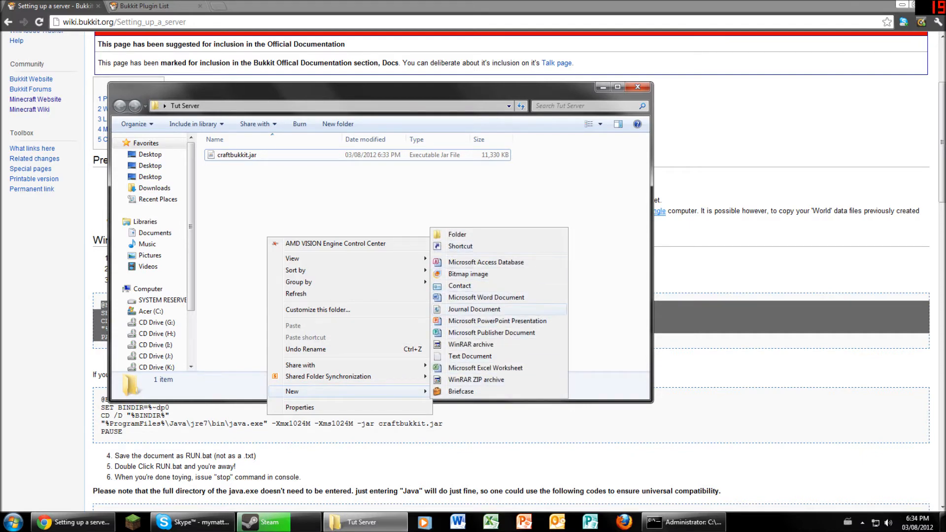
pyautogui.click(470, 355)
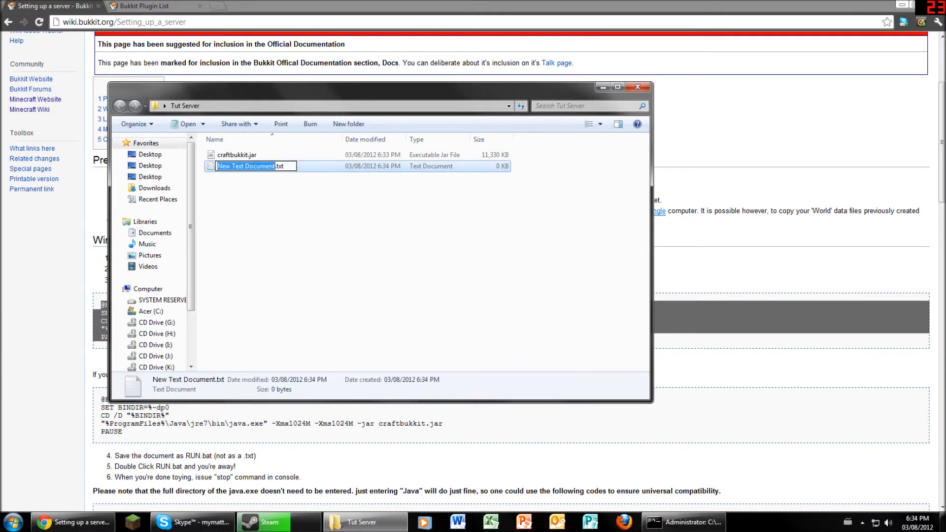
pyautogui.write('Start')
pyautogui.press('Return')
pyautogui.click(236, 155)
pyautogui.doubleClick(228, 166)
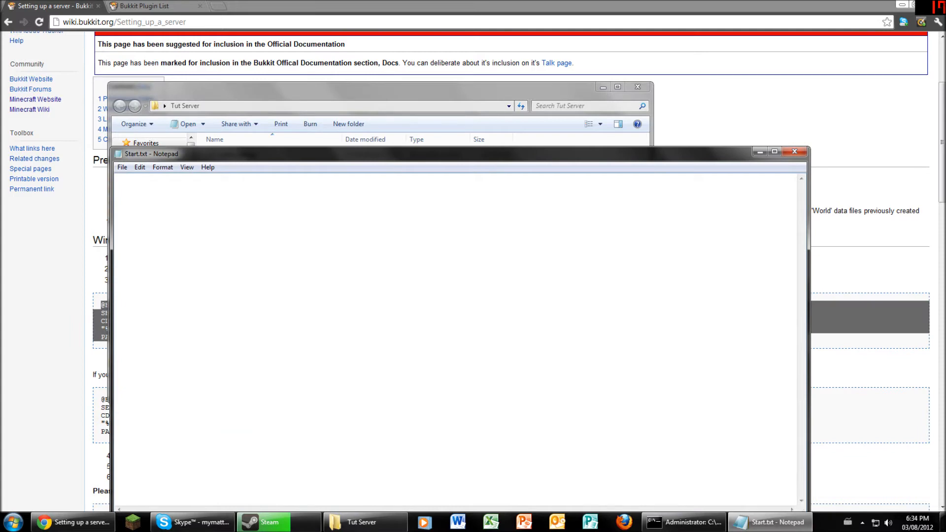
# - Paste the copied wiki batch script into Start.txt, replacing the stray URL
pyautogui.write('http://wiki.bukkit.org/Setting_up_a_server')
pyautogui.hotkey('ctrl', 'a')
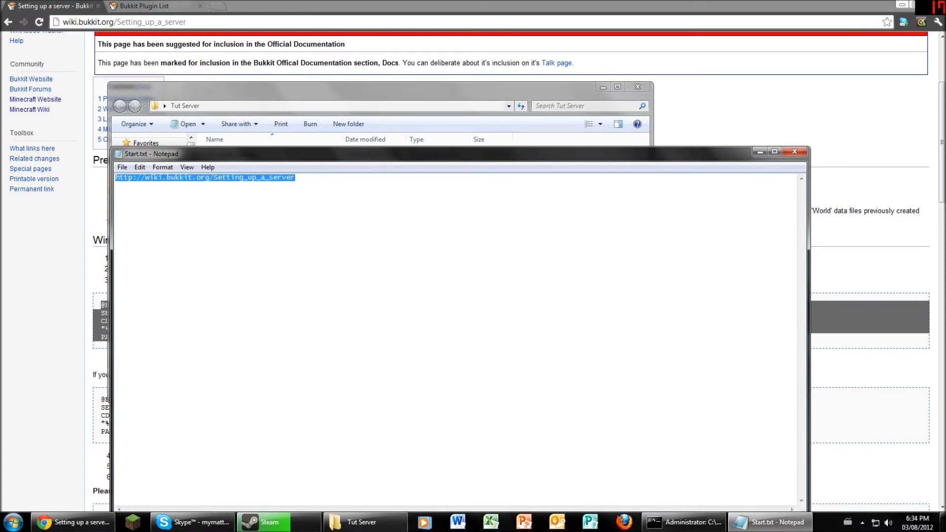
pyautogui.hotkey('alt', 'Tab')
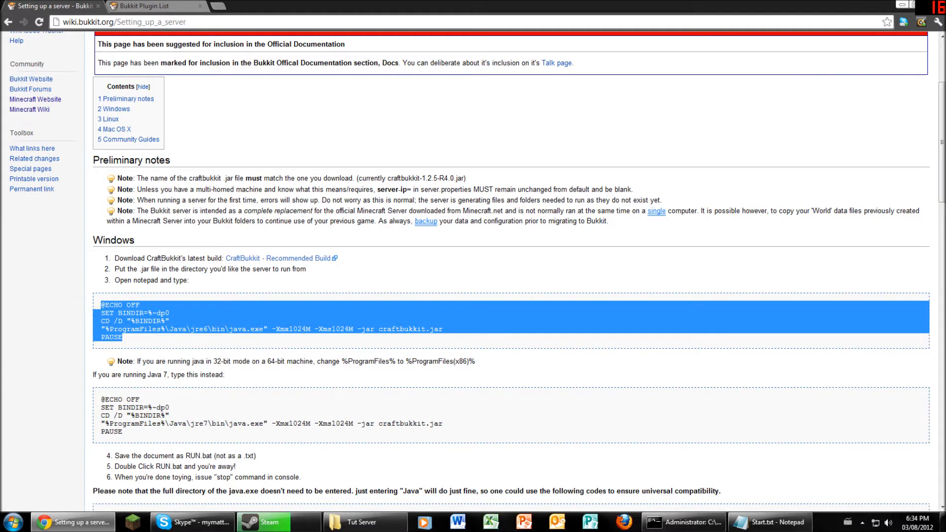
pyautogui.click(684, 522)
pyautogui.click(770, 522)
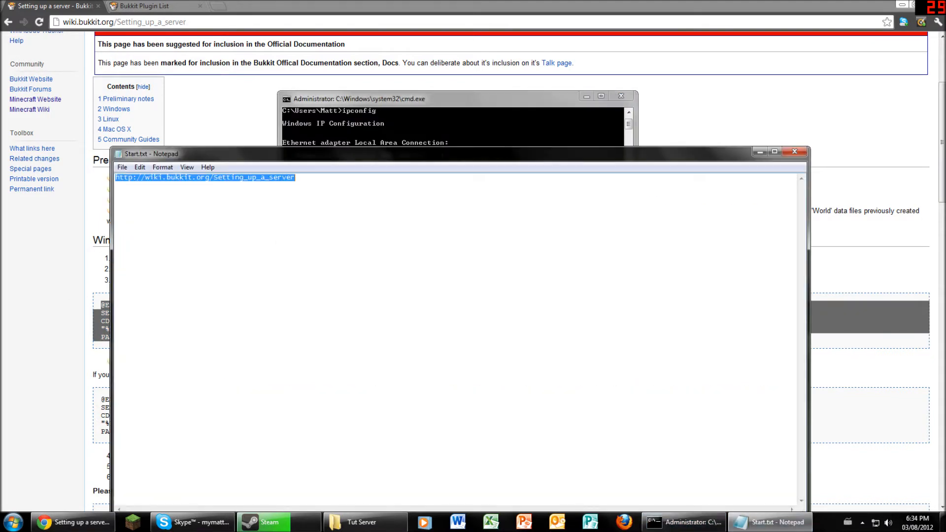
pyautogui.hotkey('ctrl', 'v')
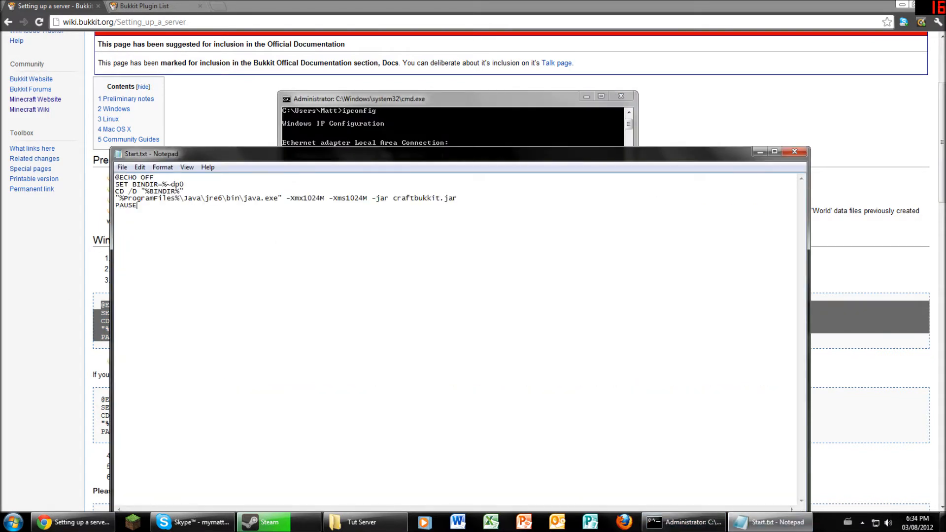
# - Review the wiki's other code examples, reload the page and return to Start.txt
pyautogui.moveTo(394, 153); pyautogui.dragTo(585, 158)
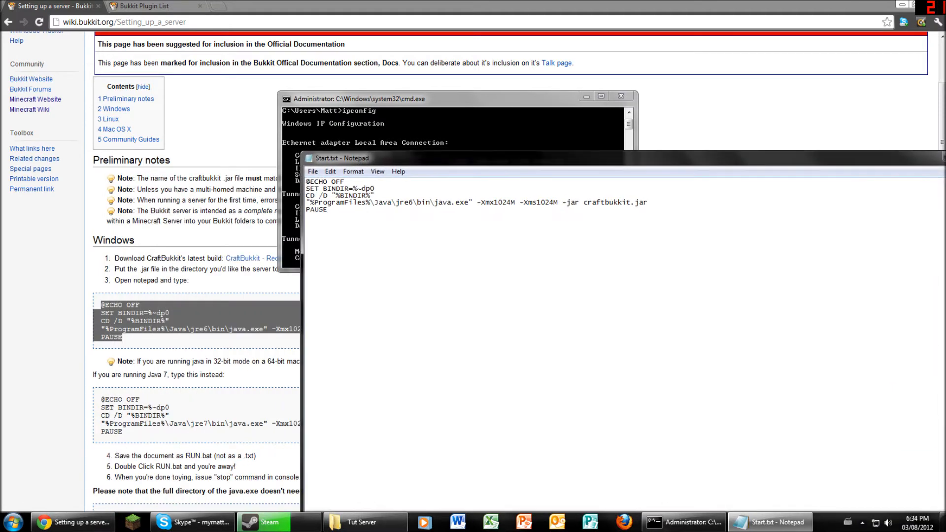
pyautogui.click(237, 375)
pyautogui.scroll(-2, 236, 374)
pyautogui.moveTo(119, 292); pyautogui.dragTo(169, 338)
pyautogui.click(152, 385)
pyautogui.scroll(-2, 296, 296)
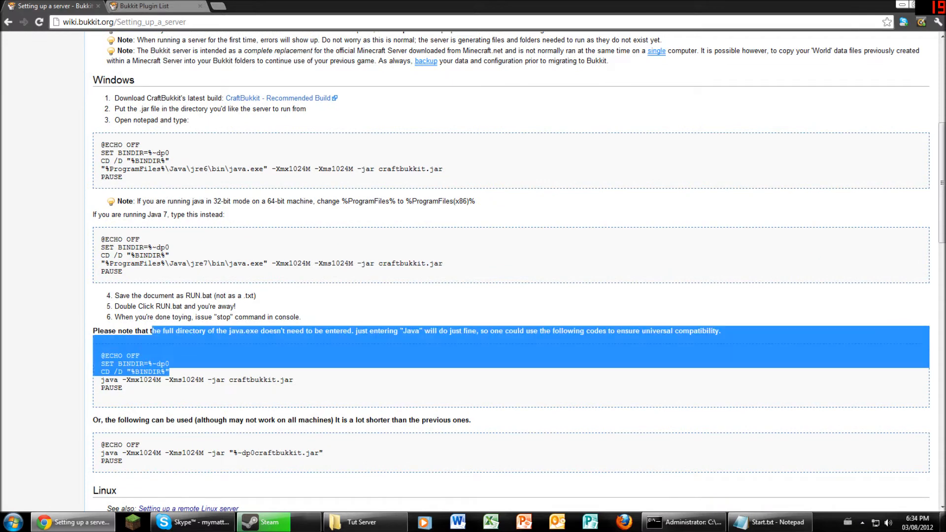
pyautogui.scroll(-1, 295, 296)
pyautogui.click(169, 340)
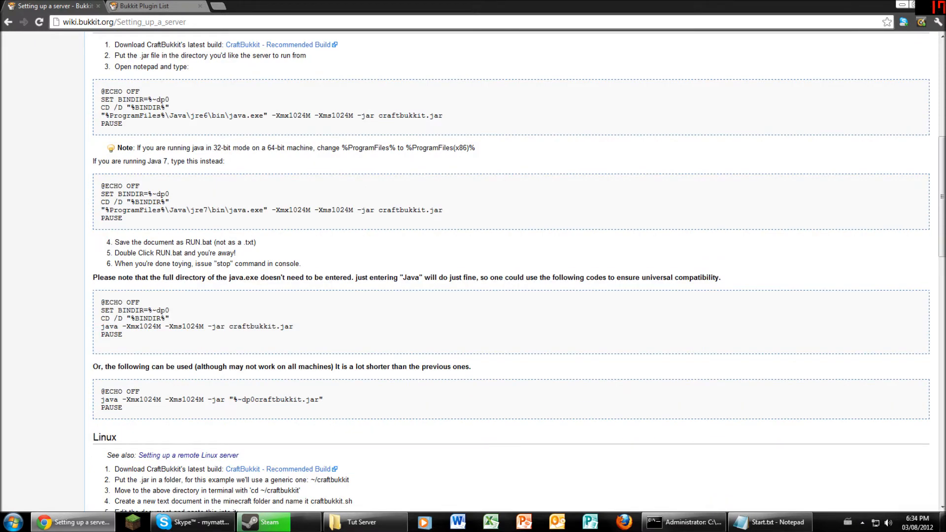
pyautogui.press('F5')
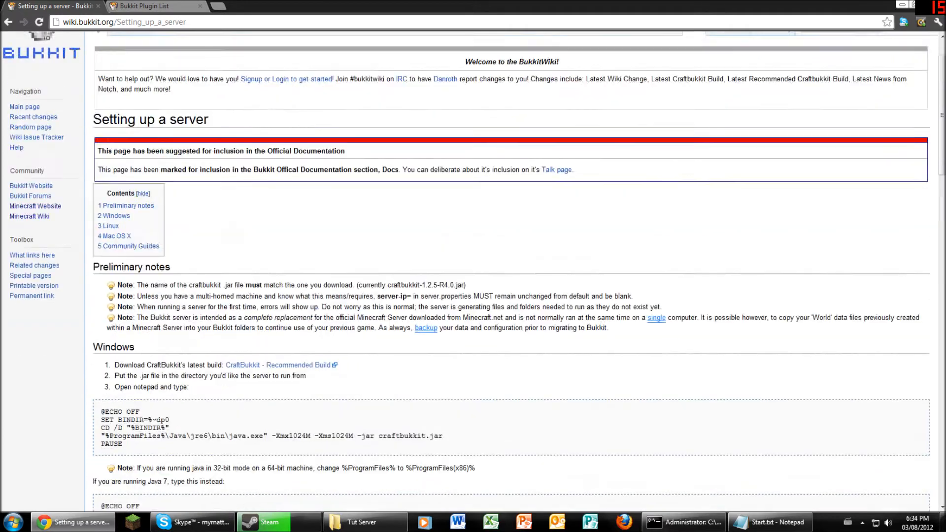
pyautogui.click(771, 522)
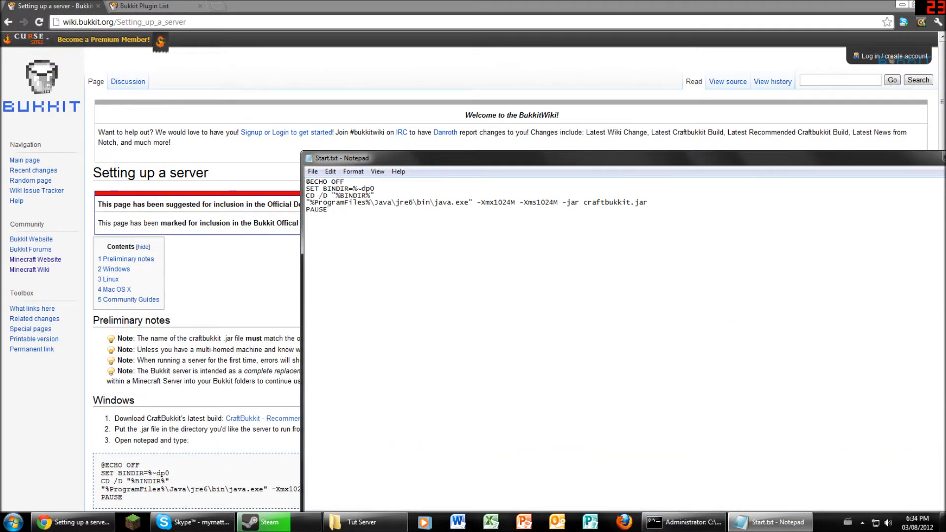
# - Save the script as 'Start Server.bat' with Save as type All Files (*.*)
pyautogui.hotkey('alt', 'f')
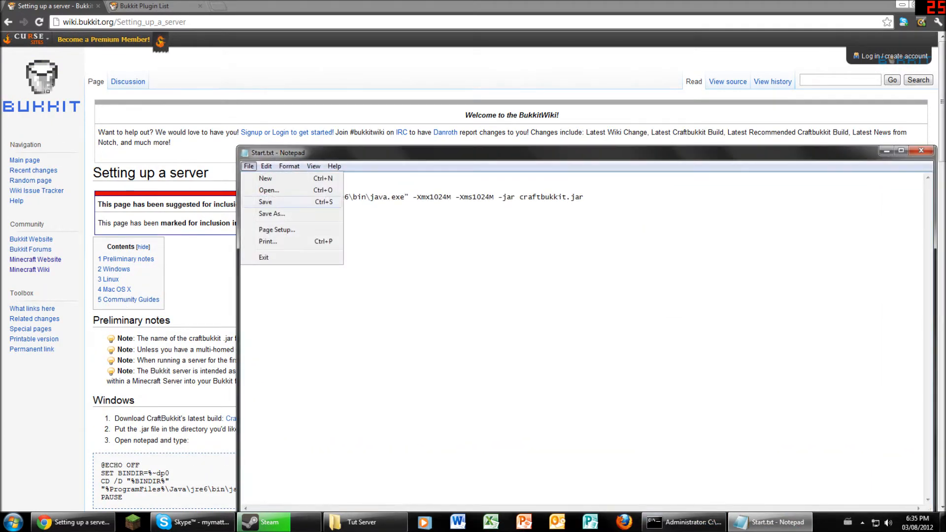
pyautogui.press('s')
pyautogui.hotkey('alt', 'f')
pyautogui.press('a')
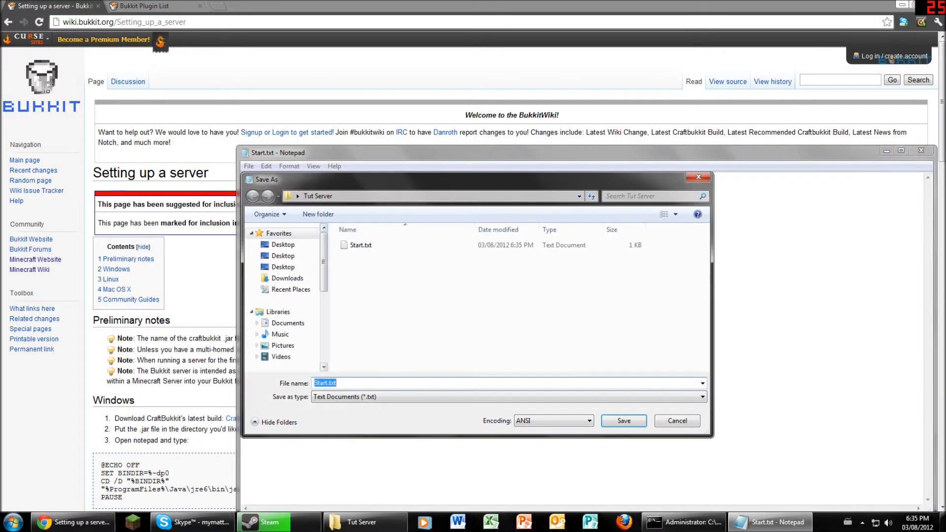
pyautogui.click(394, 396)
pyautogui.click(384, 416)
pyautogui.click(375, 383)
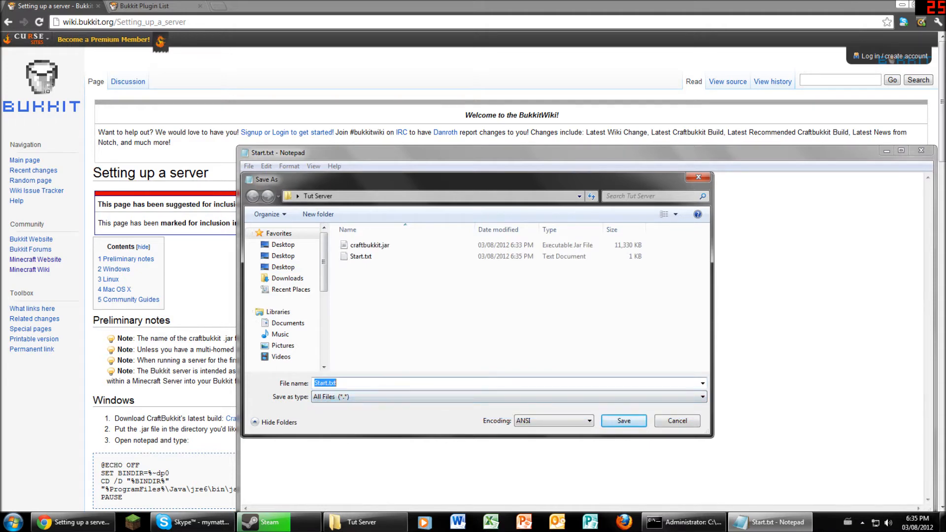
pyautogui.write('Stat rt')
pyautogui.press('BackSpace')
pyautogui.press('BackSpace')
pyautogui.press('BackSpace')
pyautogui.press('BackSpace')
pyautogui.write('rt')
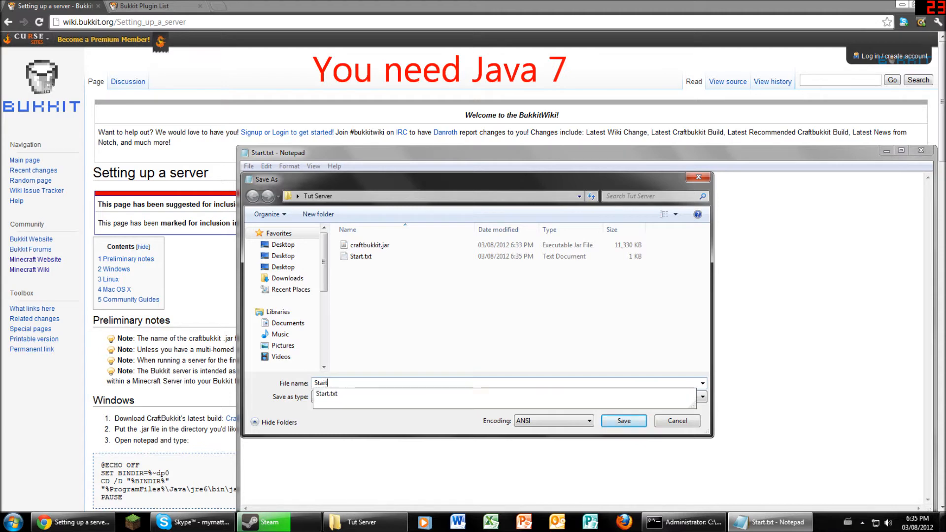
pyautogui.write(' Server.bat')
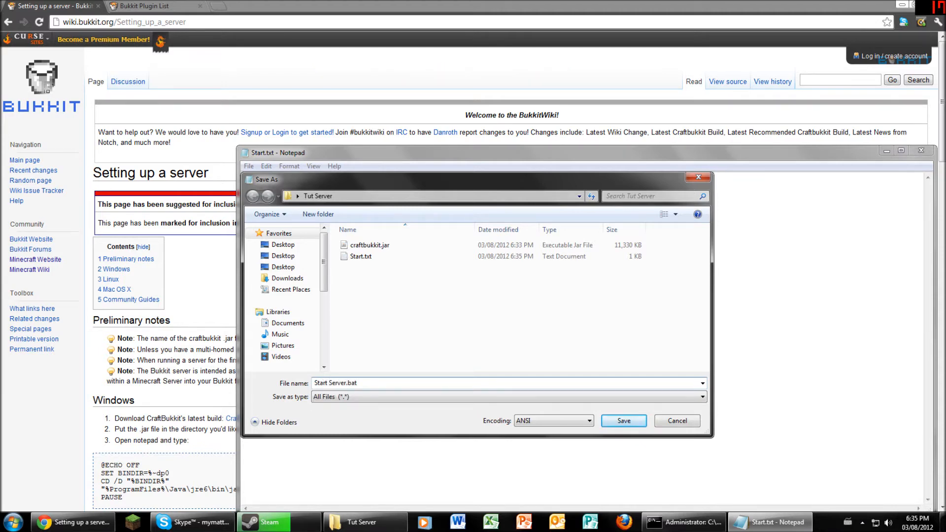
pyautogui.press('Return')
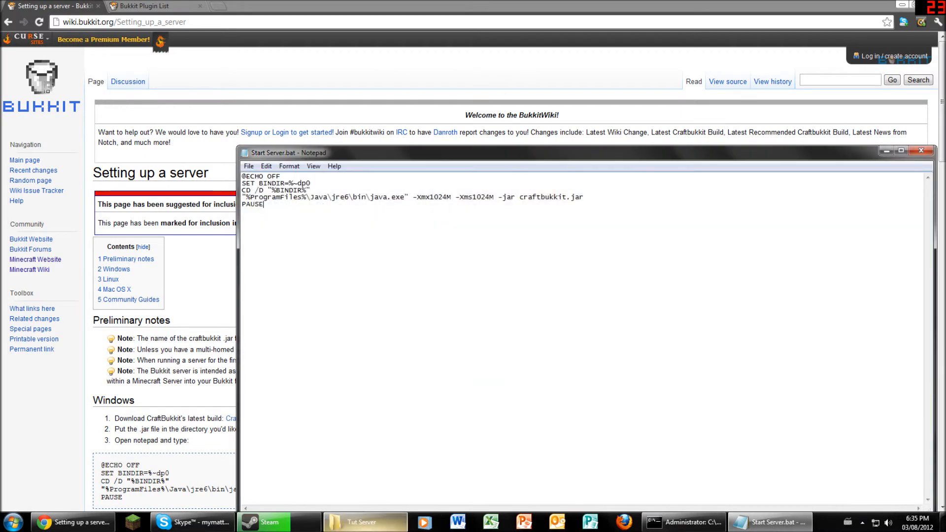
# - Run Start Server.bat from Tut Server and get 'The system cannot find the path specified.'
pyautogui.click(364, 522)
pyautogui.moveTo(232, 166); pyautogui.dragTo(320, 151)
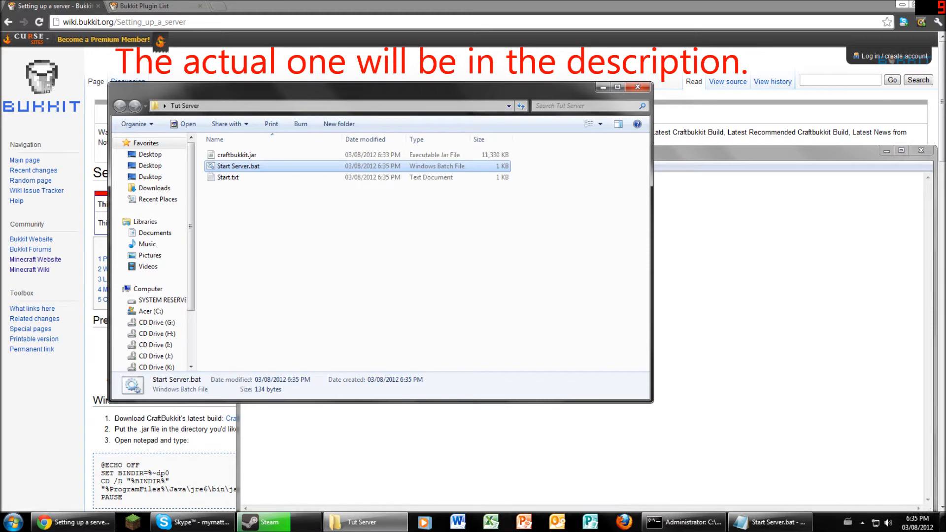
pyautogui.press('Return')
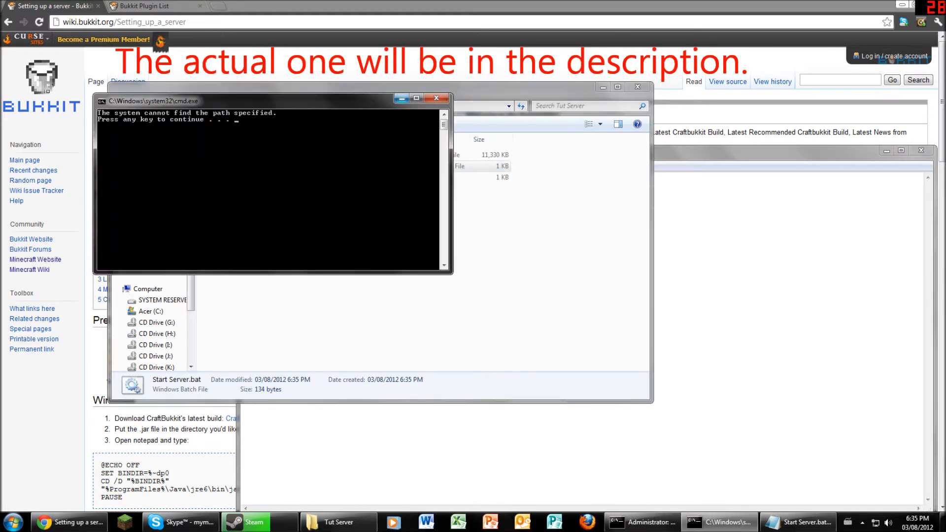
pyautogui.press('Return')
pyautogui.click(714, 148)
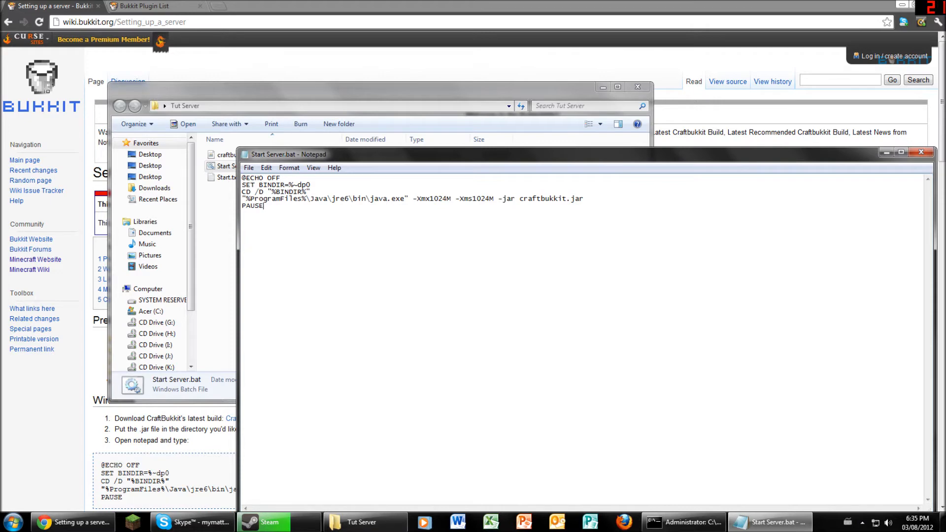
pyautogui.moveTo(512, 154); pyautogui.dragTo(528, 227)
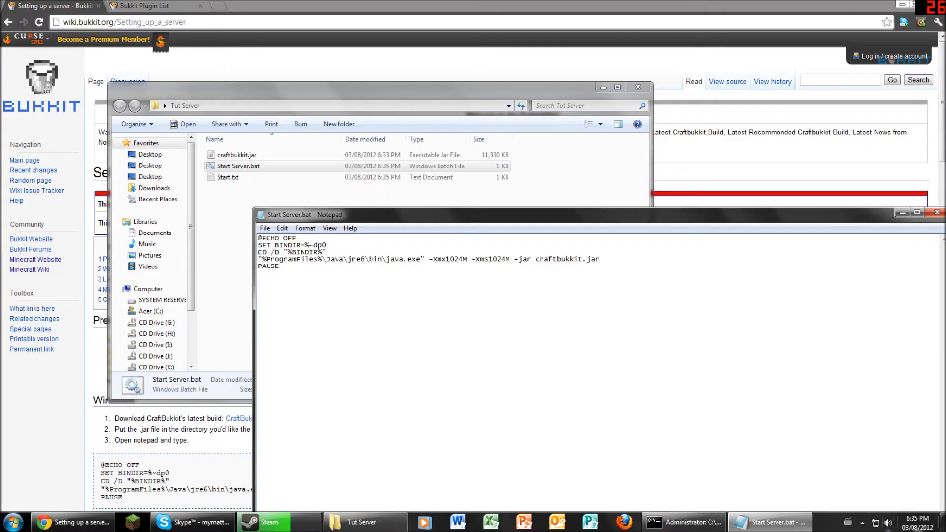
pyautogui.press('super+d')
# - Open the Server folder's Start Server.bat in Notepad and select its jre7 script
pyautogui.doubleClick(265, 20)
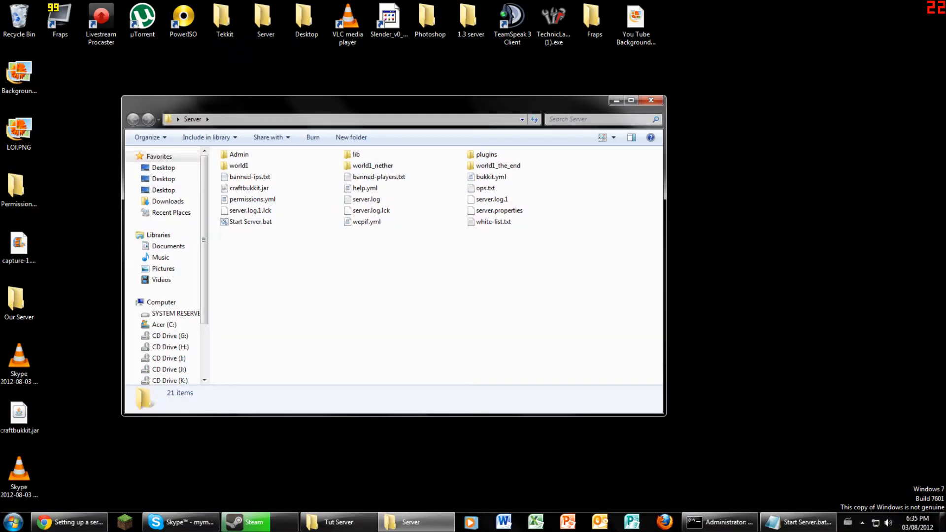
pyautogui.click(251, 221)
pyautogui.rightClick(260, 222)
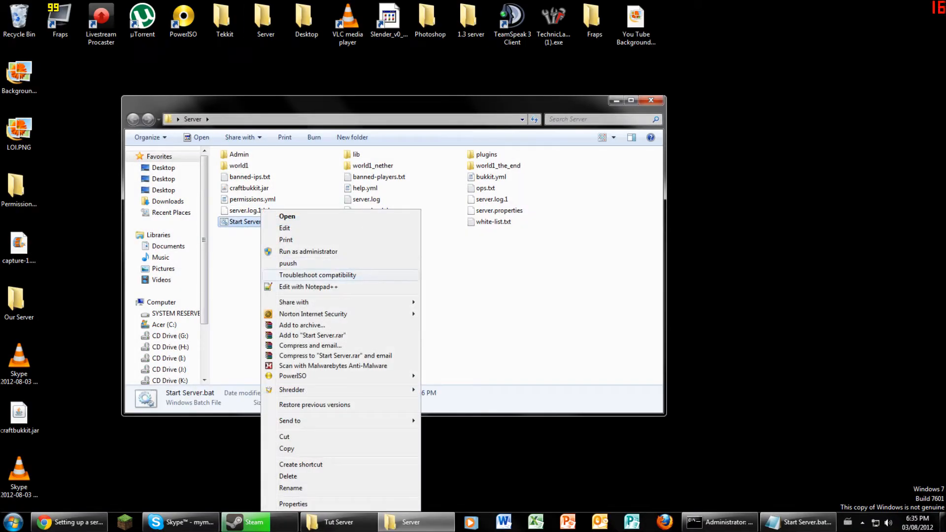
pyautogui.click(285, 228)
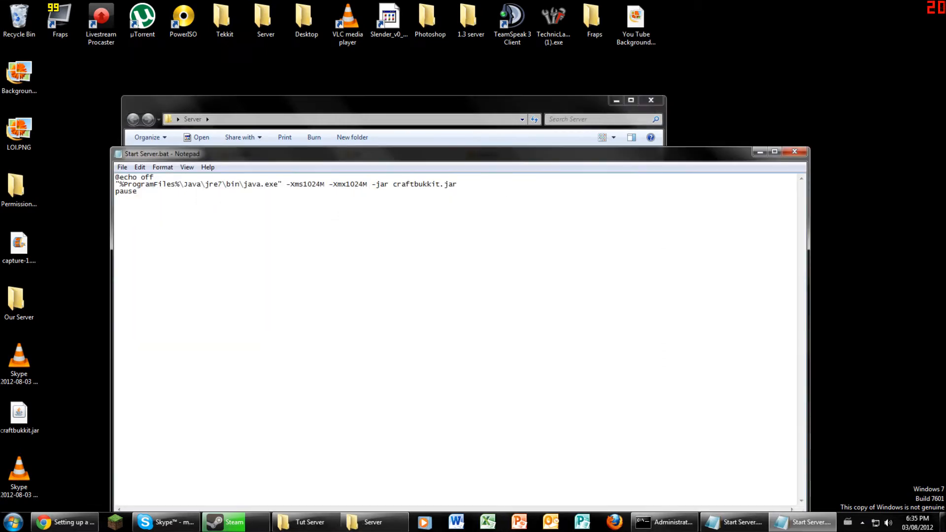
pyautogui.hotkey('ctrl', 'a')
pyautogui.press('Left')
pyautogui.hotkey('ctrl', 'a')
pyautogui.hotkey('ctrl', 'c')
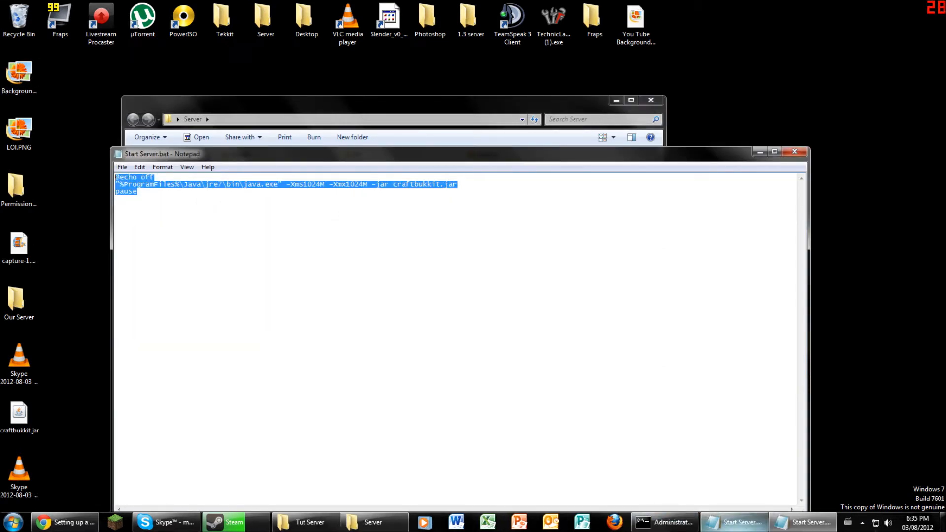
# - Paste the jre7 script over the Tut Server batch file and close both Notepad windows
pyautogui.click(734, 521)
pyautogui.hotkey('ctrl', 'a')
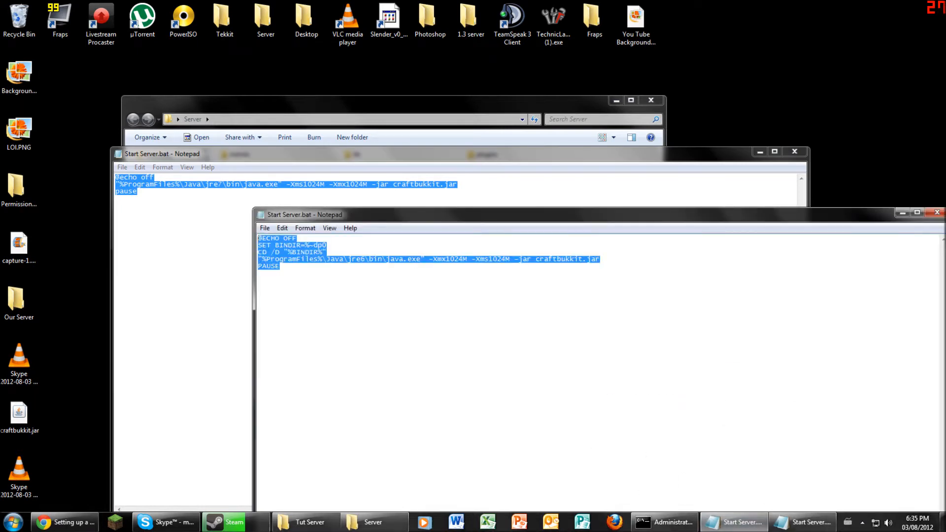
pyautogui.hotkey('ctrl', 'v')
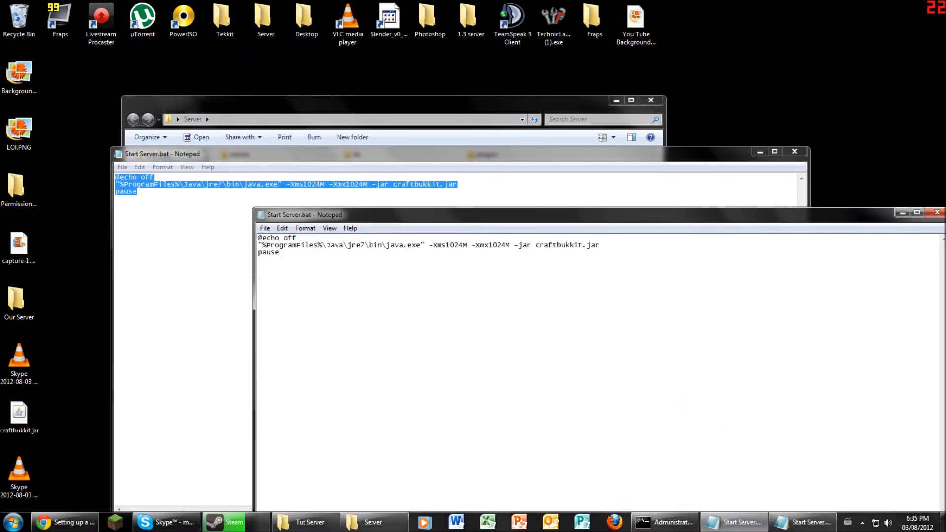
pyautogui.click(937, 212)
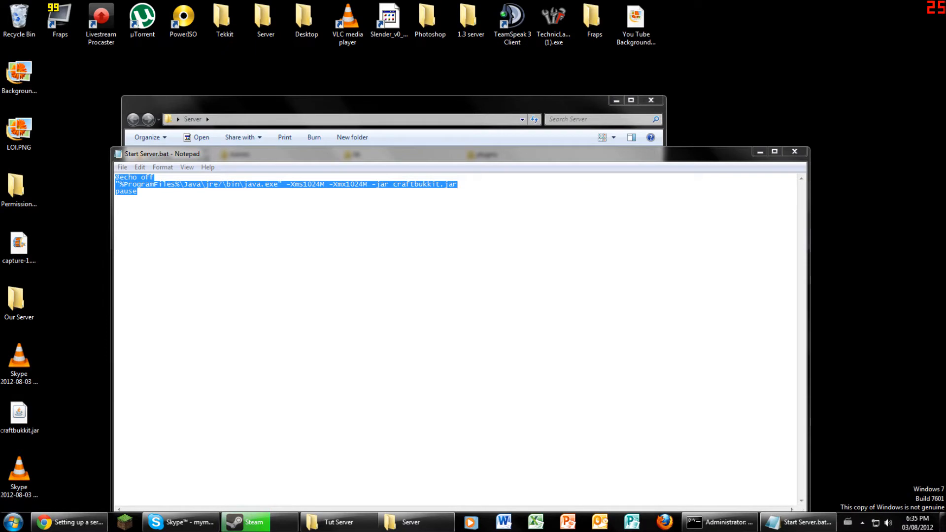
pyautogui.hotkey('alt', 'F4')
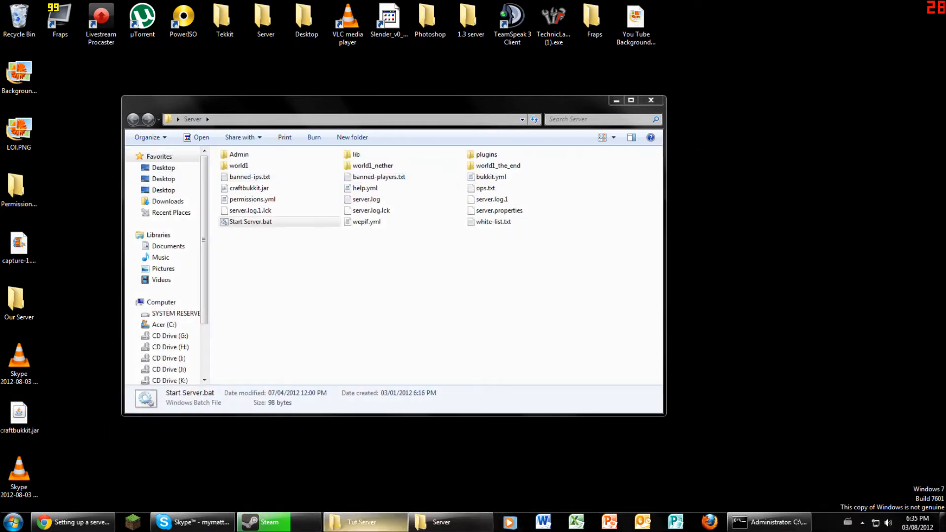
# - Run Start Server.bat again to start the Bukkit server console
pyautogui.click(362, 521)
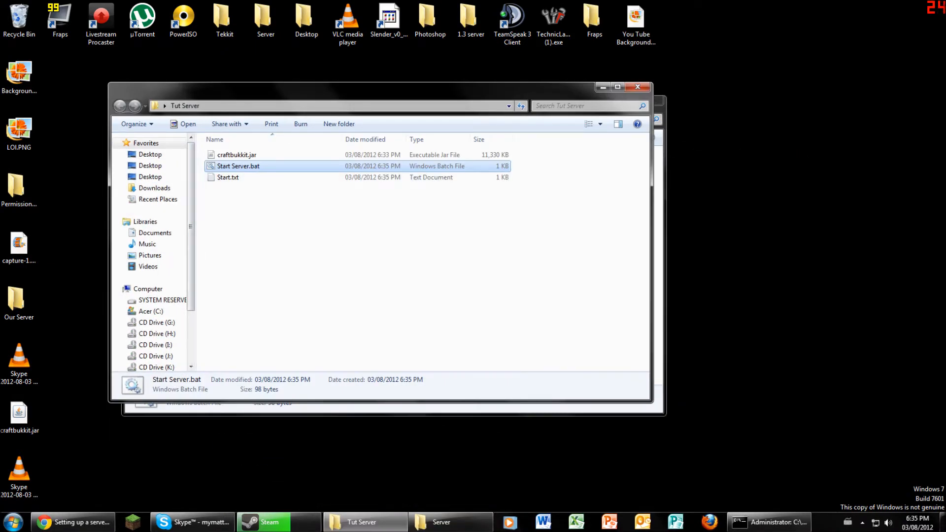
pyautogui.press('Return')
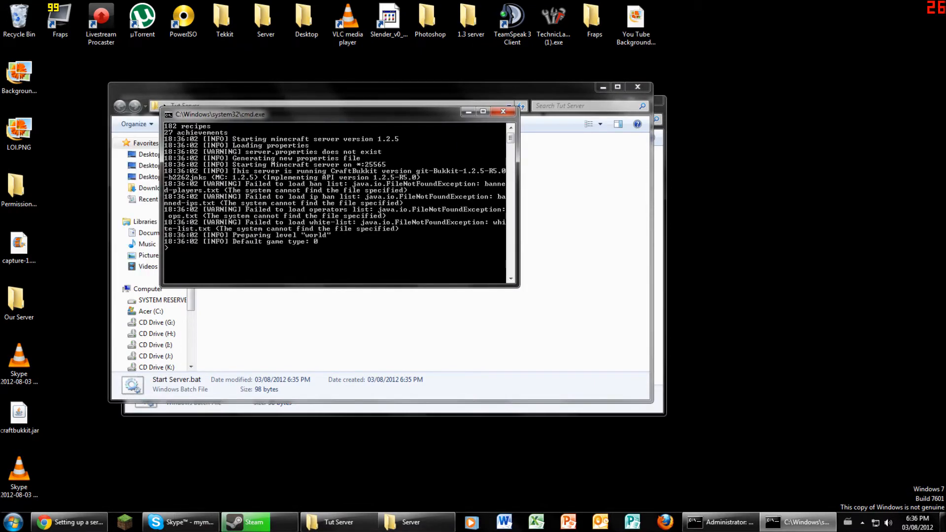
pyautogui.moveTo(241, 114); pyautogui.dragTo(302, 137)
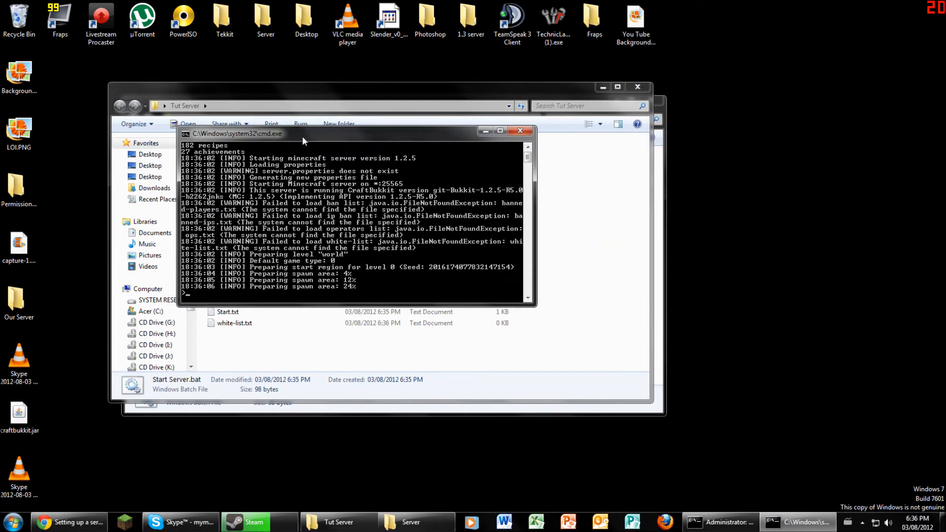
pyautogui.scroll(-5, 352, 222)
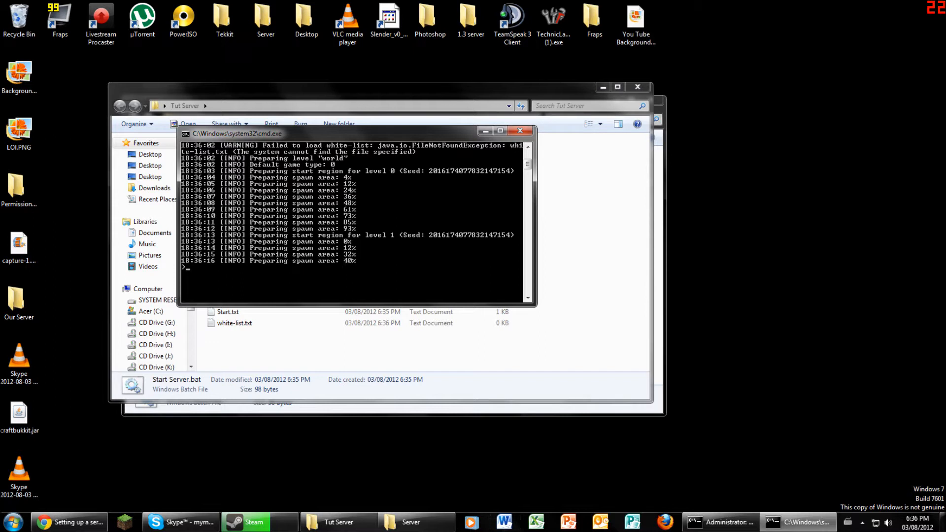
pyautogui.click(364, 347)
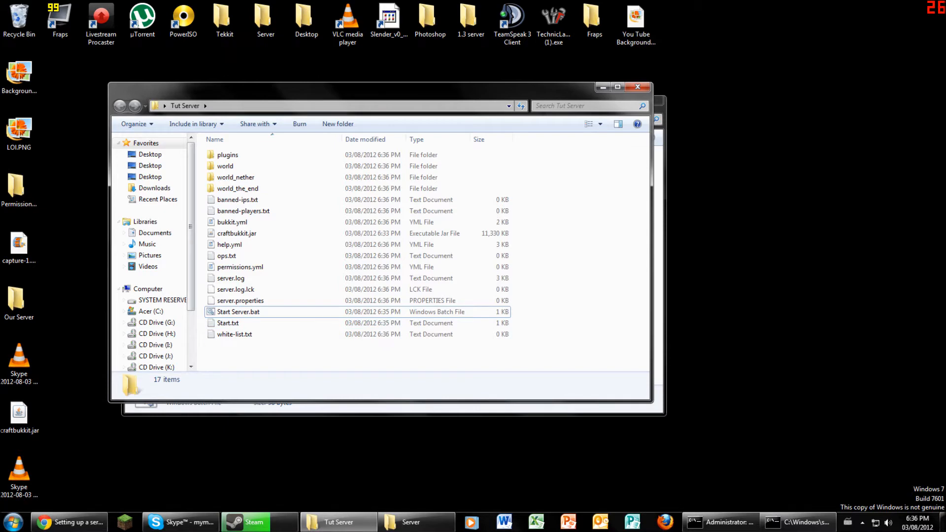
pyautogui.click(798, 522)
pyautogui.scroll(-3, 355, 222)
# - Enter save-all and then stop in the server console
pyautogui.write('save-all')
pyautogui.press('Return')
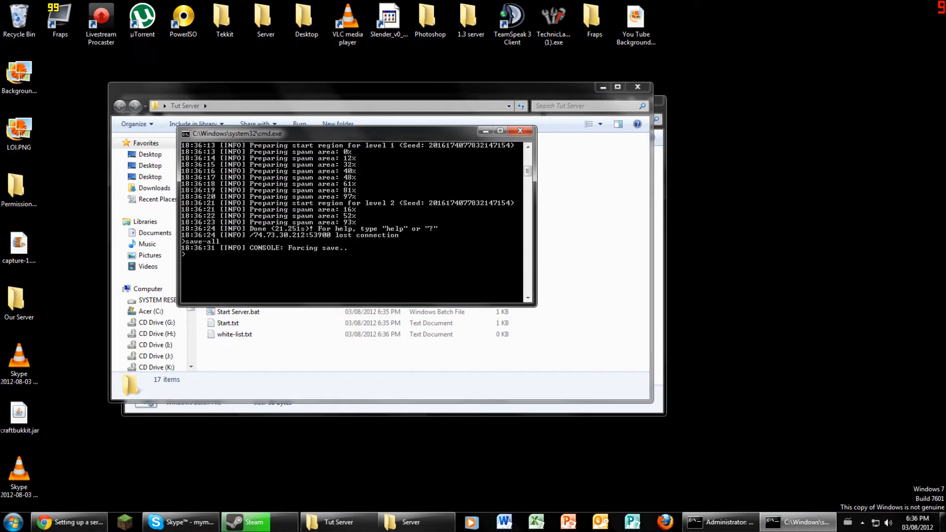
pyautogui.write('stop')
pyautogui.press('Return')
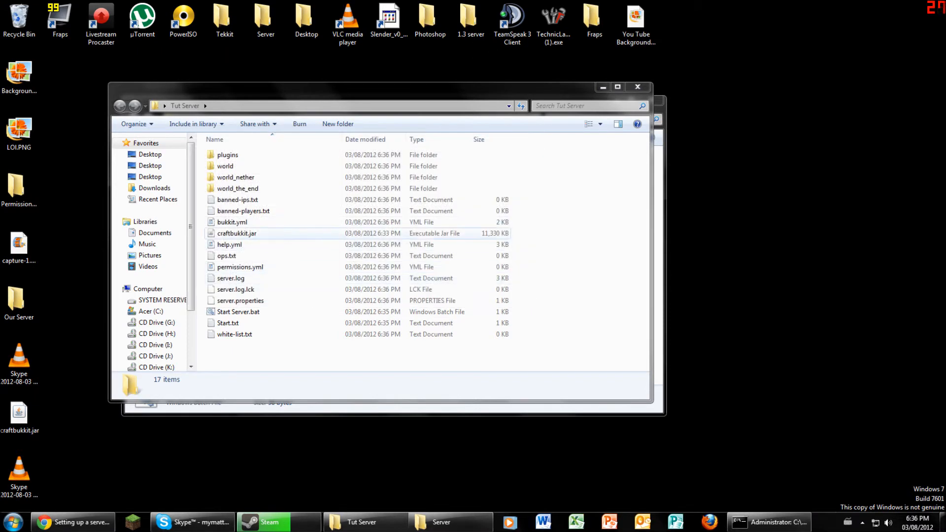
# - Open Tut Server's plugins folder, then look over the Bukkit Plugin List and server wiki tabs
pyautogui.doubleClick(227, 155)
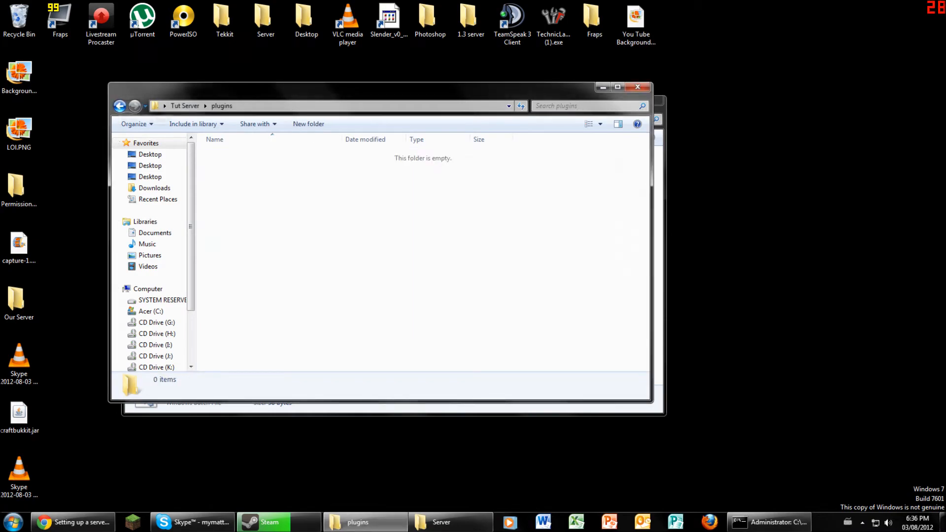
pyautogui.press('BackSpace')
pyautogui.click(73, 521)
pyautogui.click(148, 6)
pyautogui.scroll(15, 473, 271)
pyautogui.hotkey('ctrl', 'shift', 'Tab')
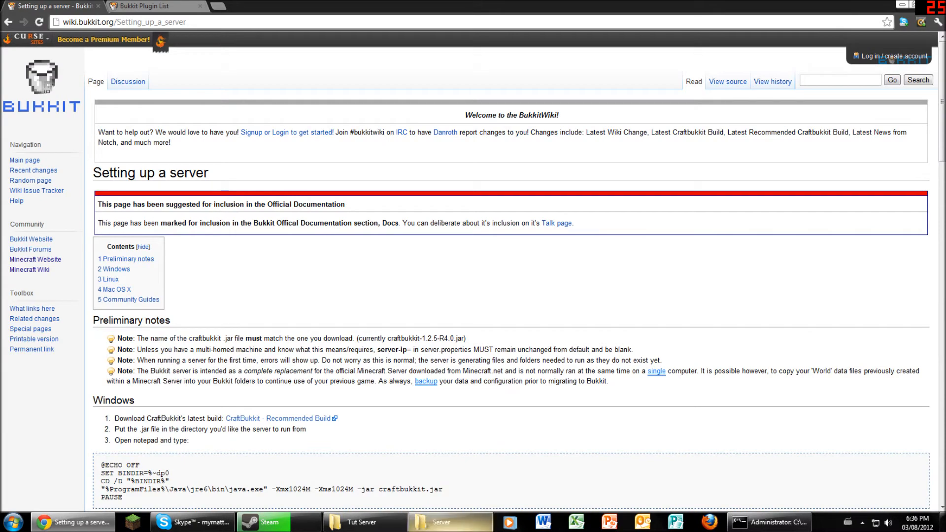
# - Reopen Tut Server's empty plugins folder, then return to the Bukkit Plugin List tab
pyautogui.click(451, 522)
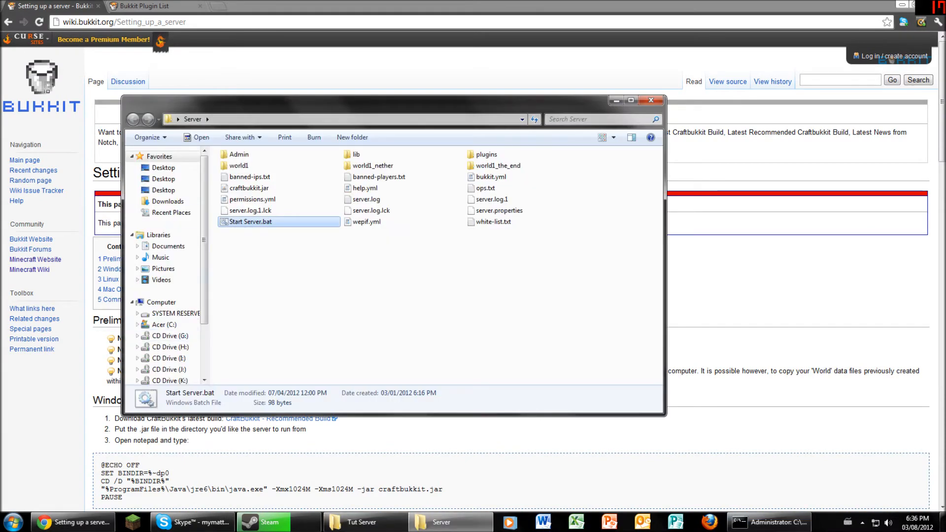
pyautogui.click(362, 522)
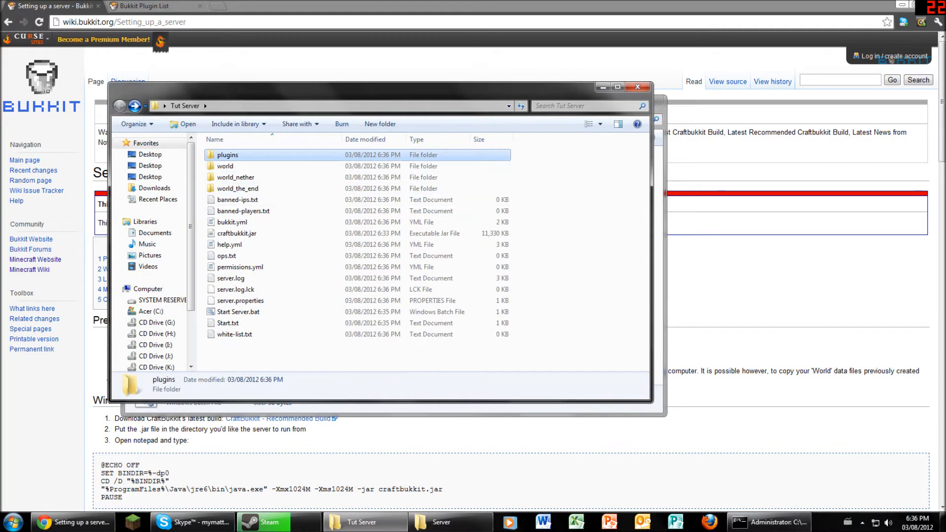
pyautogui.press('Return')
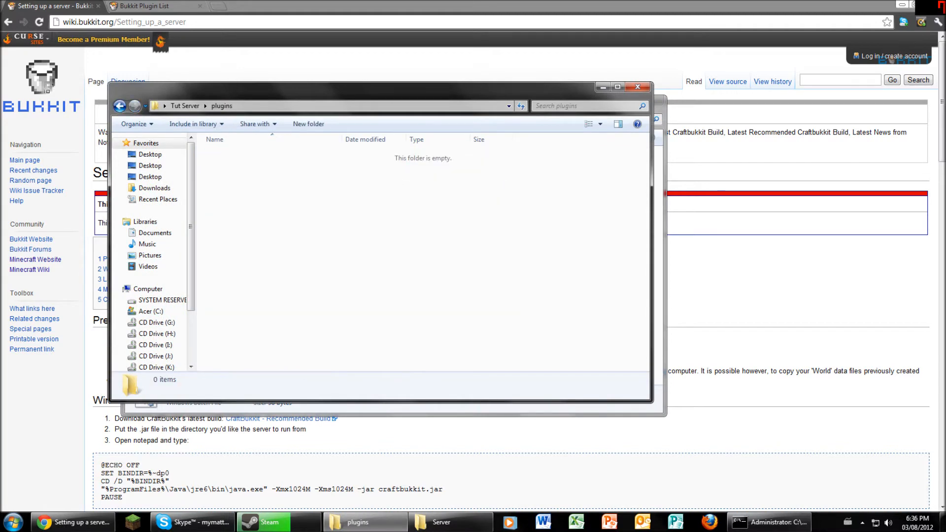
pyautogui.click(73, 522)
pyautogui.click(148, 6)
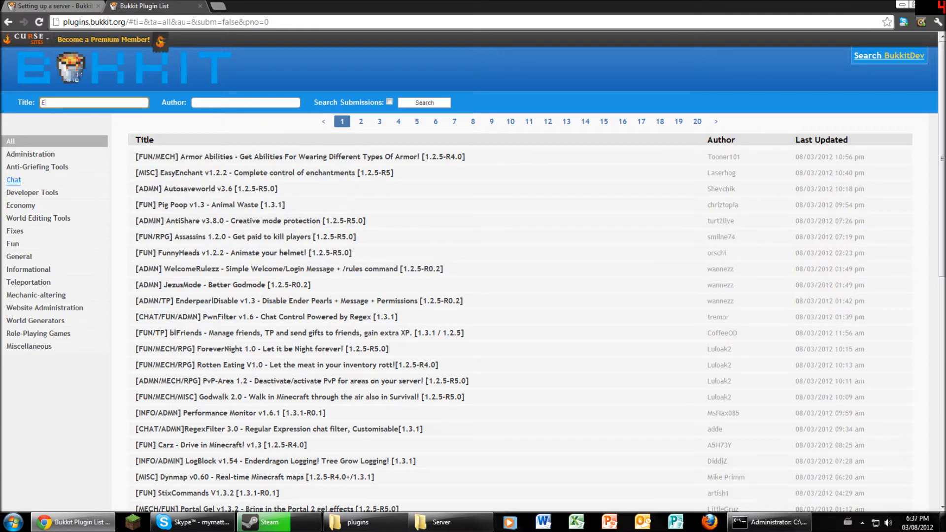
# - Search plugin titles for 'Essentials', view the Essentials 2.9.2 thread, then close it
pyautogui.press('Return')
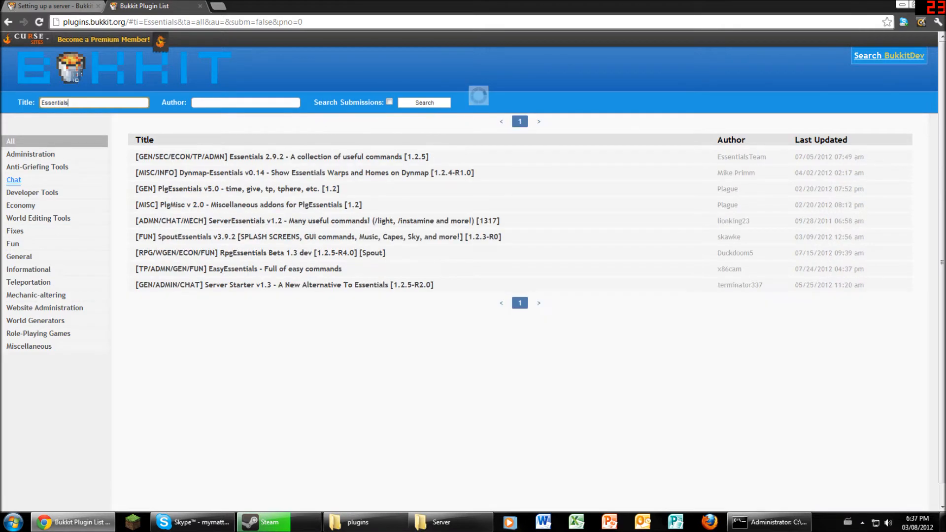
pyautogui.click(197, 156)
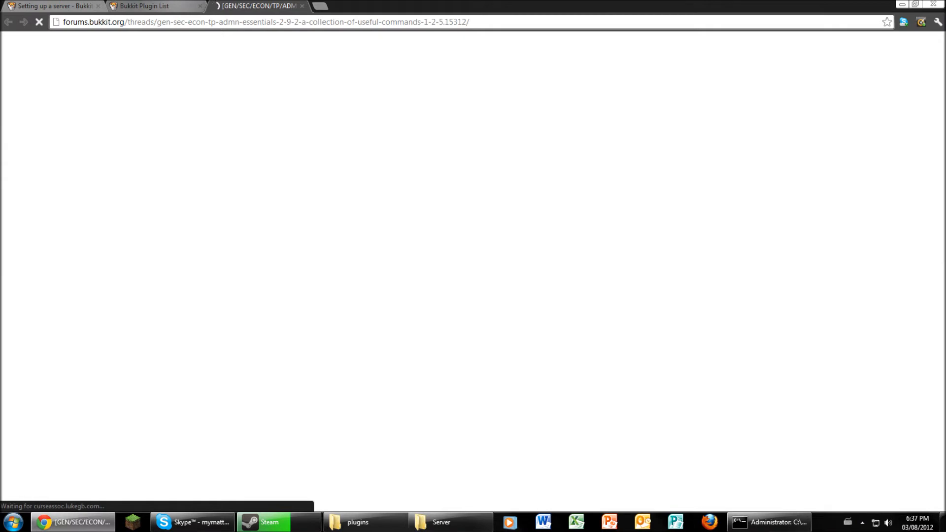
pyautogui.hotkey('ctrl', 'w')
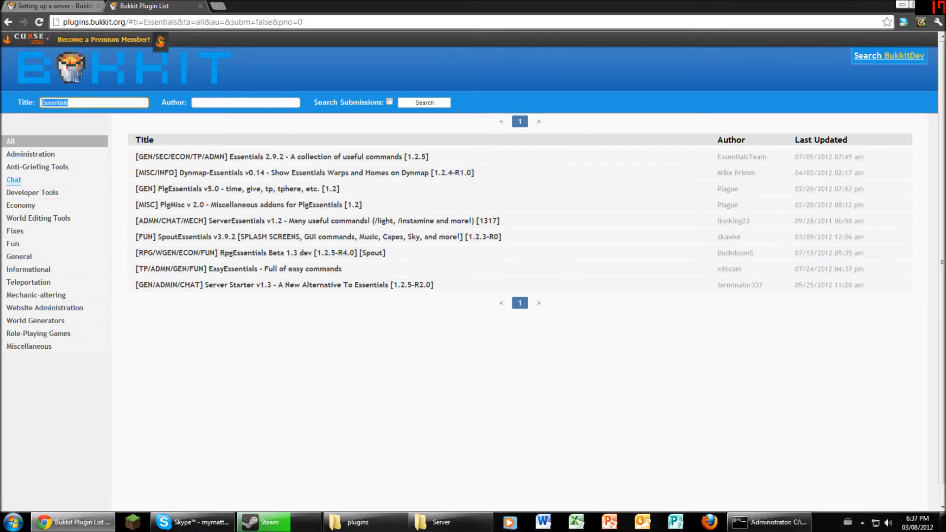
# - Search plugin titles for '1.3' and scroll through the results
pyautogui.write('1.3')
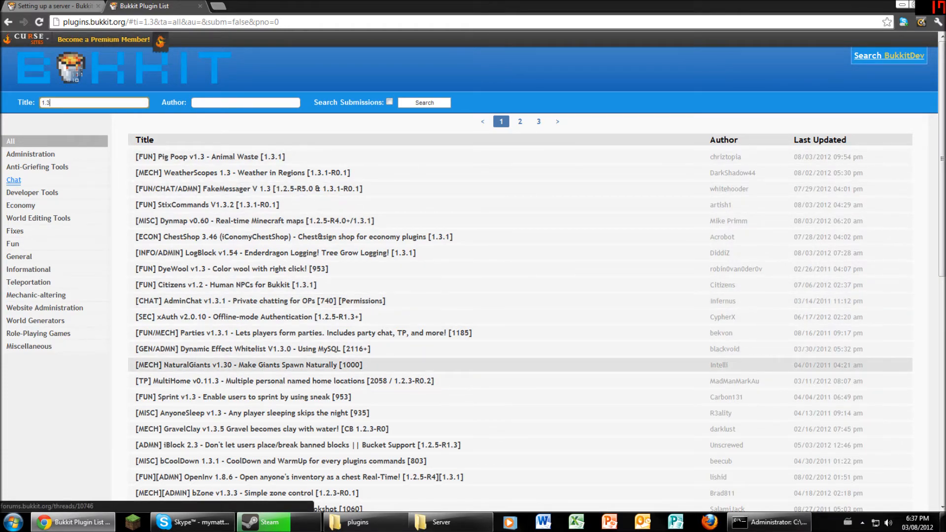
pyautogui.scroll(-5, 473, 332)
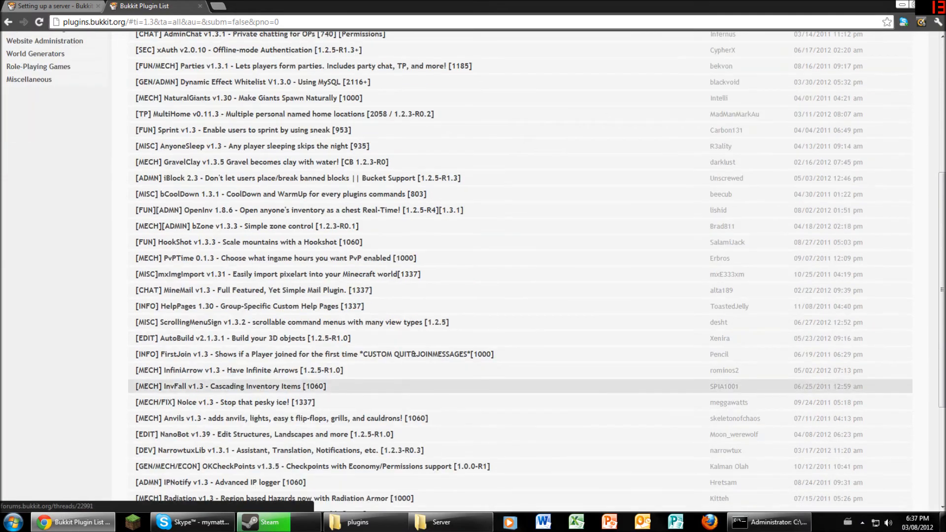
pyautogui.scroll(-4, 473, 394)
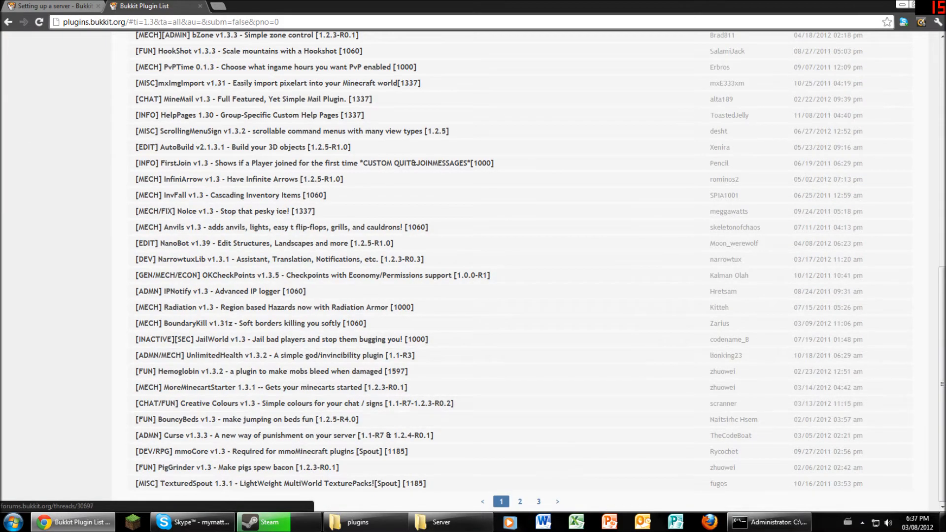
pyautogui.scroll(9, 276, 483)
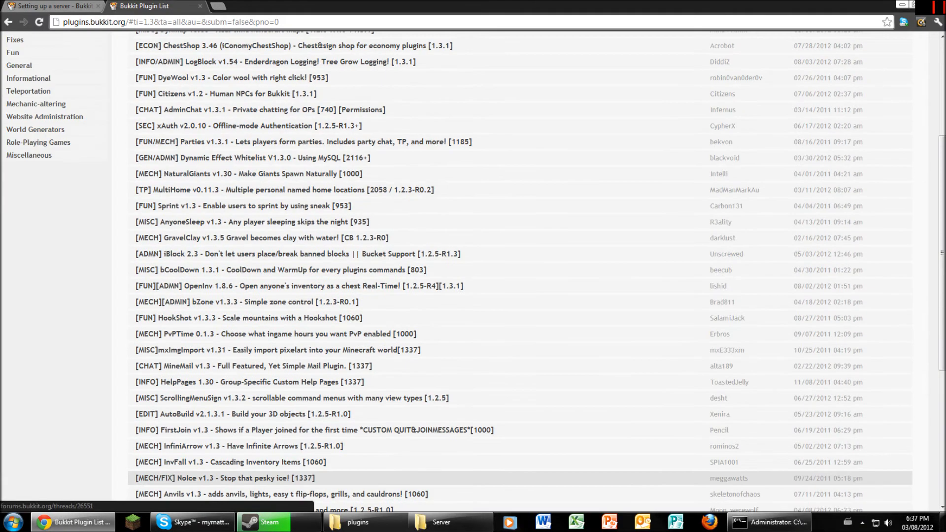
# - Filter by the Fun, Informational, General, Administration, then Anti-Griefing Tools categories
pyautogui.click(13, 243)
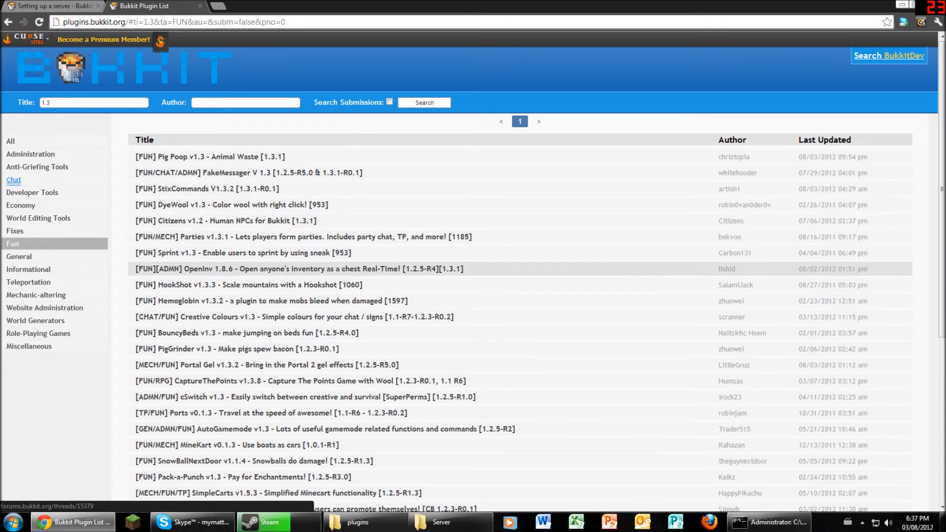
pyautogui.click(28, 269)
pyautogui.click(19, 256)
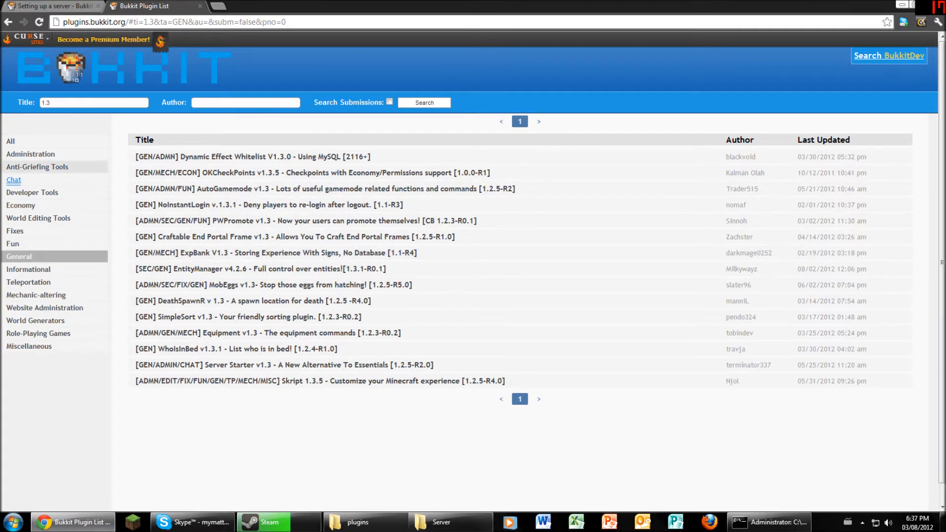
pyautogui.click(30, 154)
pyautogui.click(21, 167)
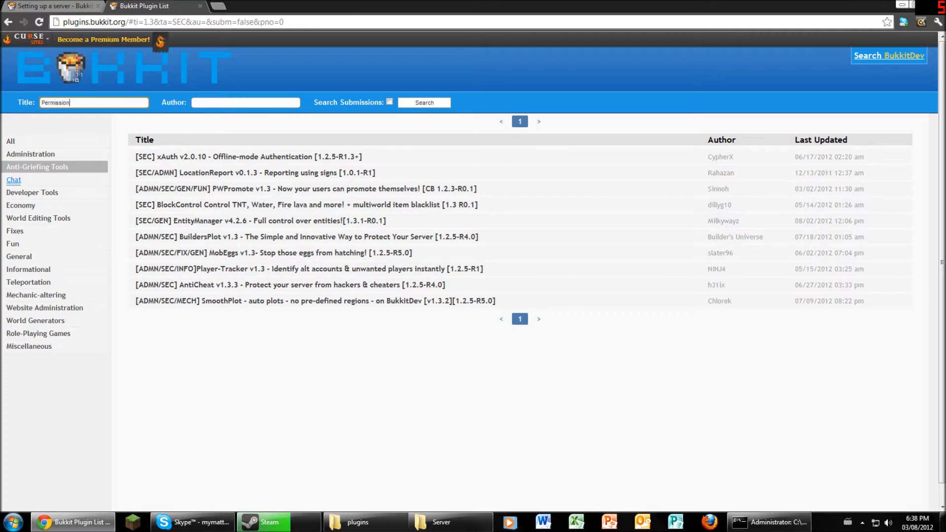
# - Search titles for 'Permission' and bring back Tut Server's empty plugins folder
pyautogui.write('x')
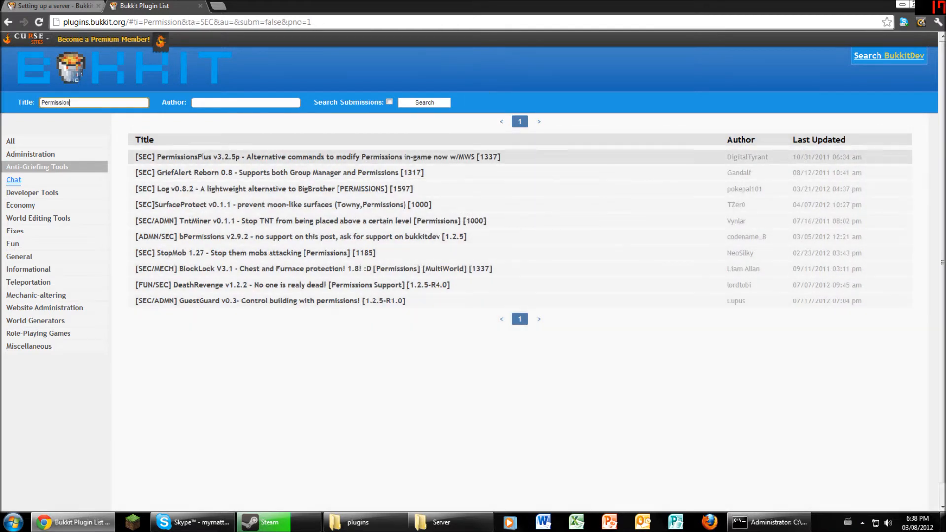
pyautogui.click(501, 122)
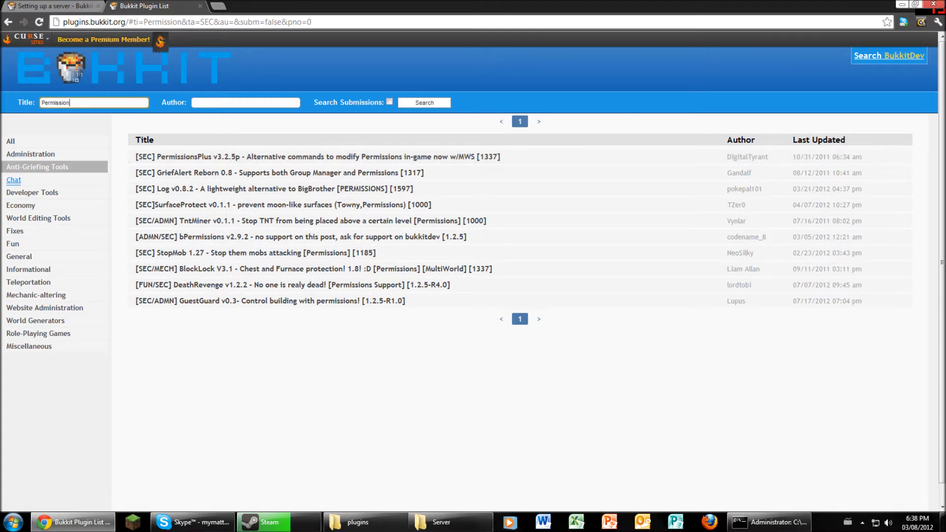
pyautogui.click(358, 522)
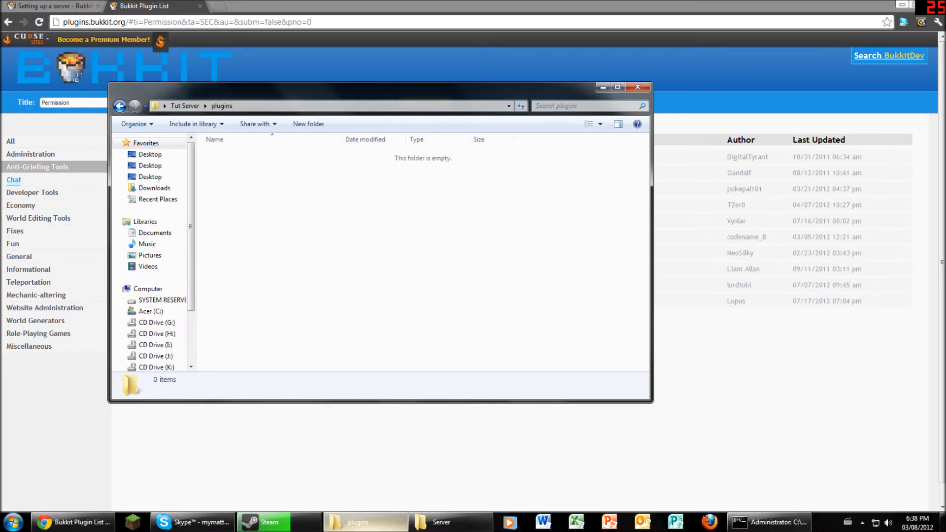
# - Open the old Server's plugins folder and look inside the PermissionsEx folder
pyautogui.click(441, 522)
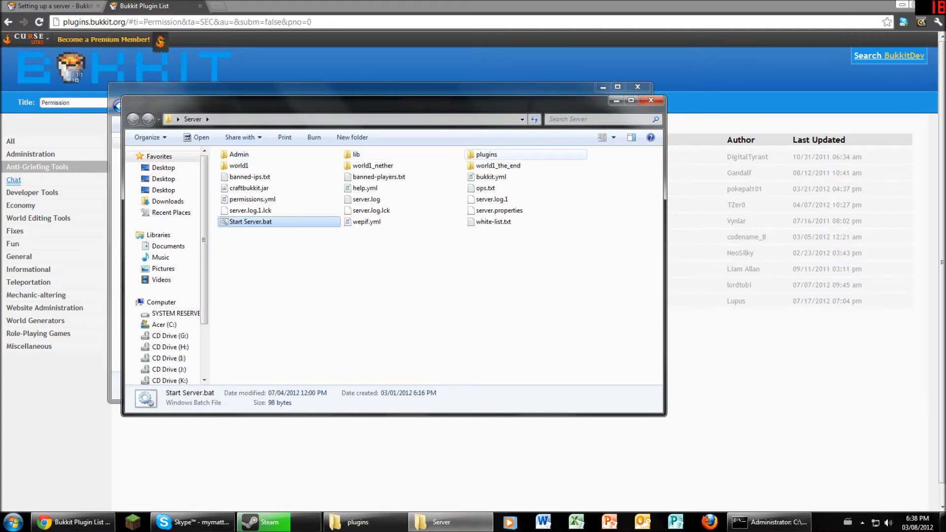
pyautogui.doubleClick(486, 154)
pyautogui.scroll(-1, 256, 212)
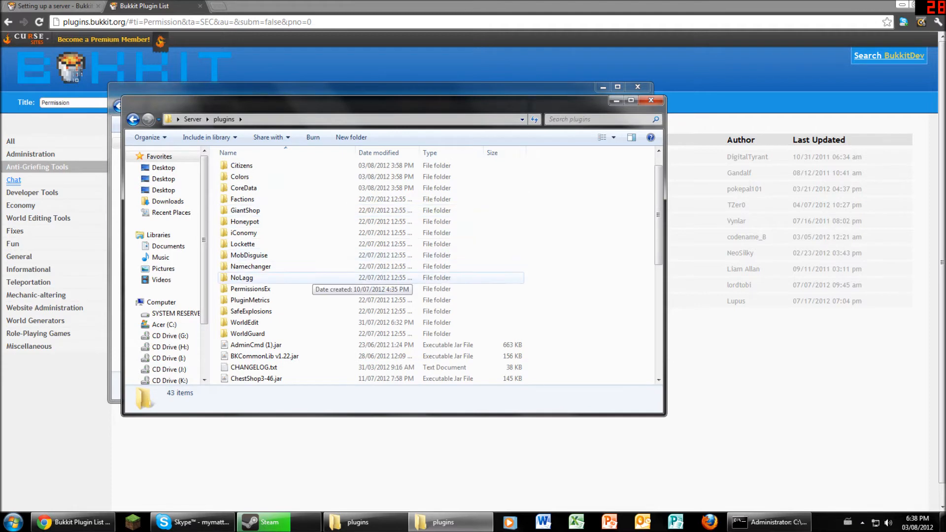
pyautogui.doubleClick(290, 289)
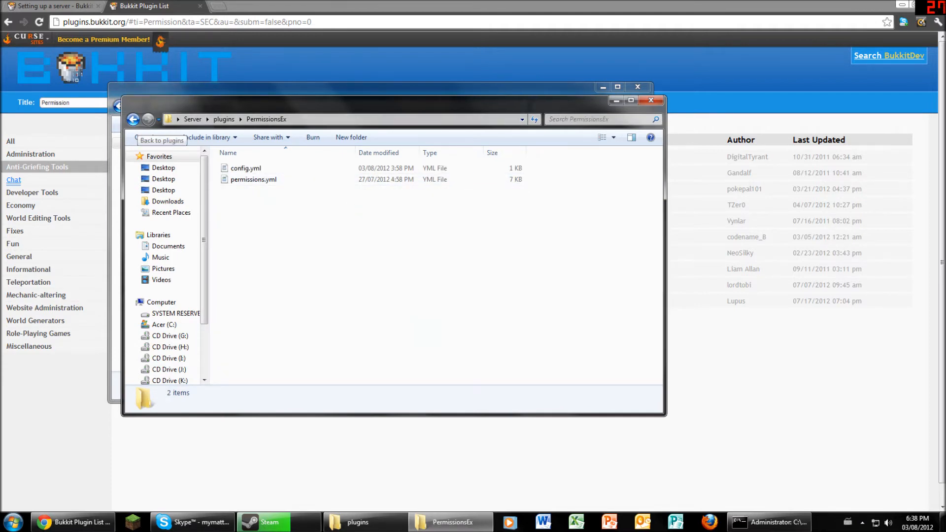
pyautogui.click(133, 119)
pyautogui.click(249, 326)
pyautogui.doubleClick(250, 314)
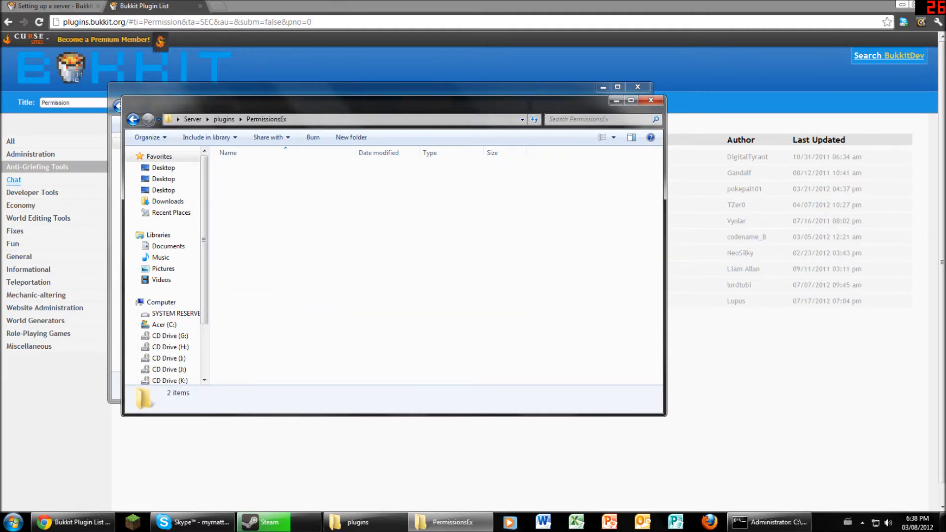
pyautogui.click(133, 119)
# - Find MobDisguise.jar among the plugins and drag it onto the desktop
pyautogui.scroll(-4, 296, 278)
pyautogui.scroll(-1, 295, 277)
pyautogui.scroll(5, 295, 277)
pyautogui.scroll(-7, 295, 276)
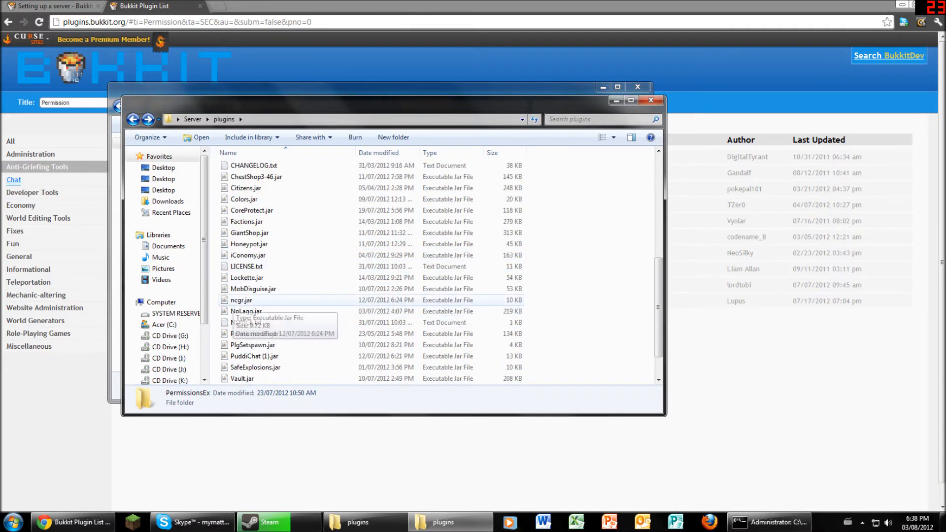
pyautogui.click(246, 311)
pyautogui.scroll(-1, 295, 369)
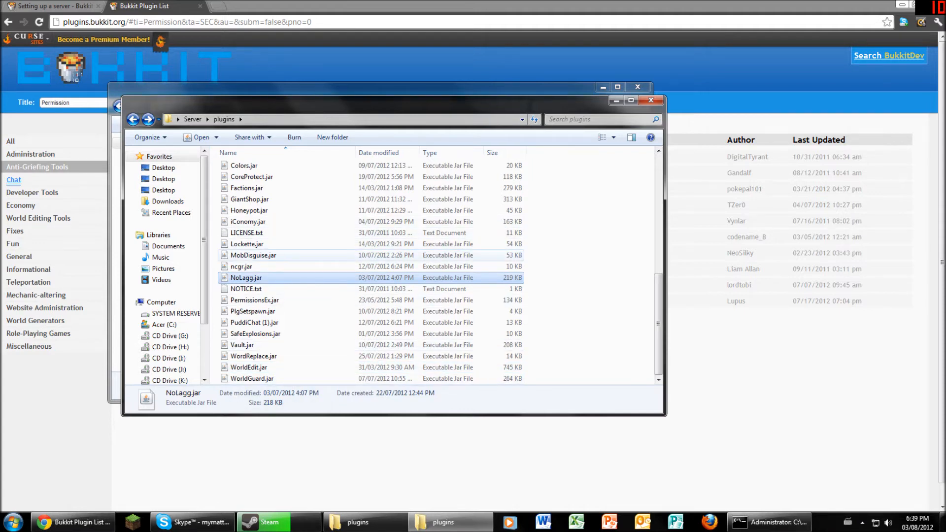
pyautogui.moveTo(249, 256); pyautogui.dragTo(604, 345)
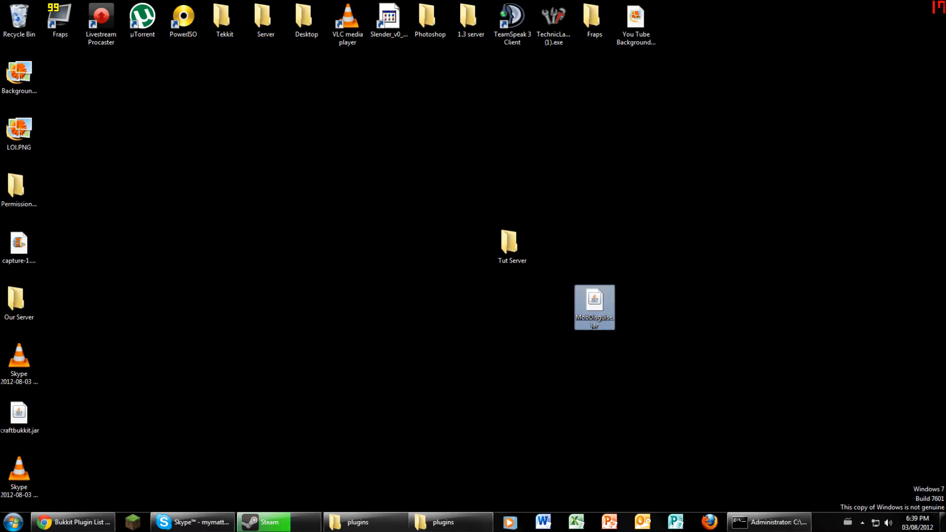
# - Drop MobDisguise.jar into Tut Server's plugins folder, then move it back onto the desktop
pyautogui.moveTo(594, 306); pyautogui.dragTo(236, 175)
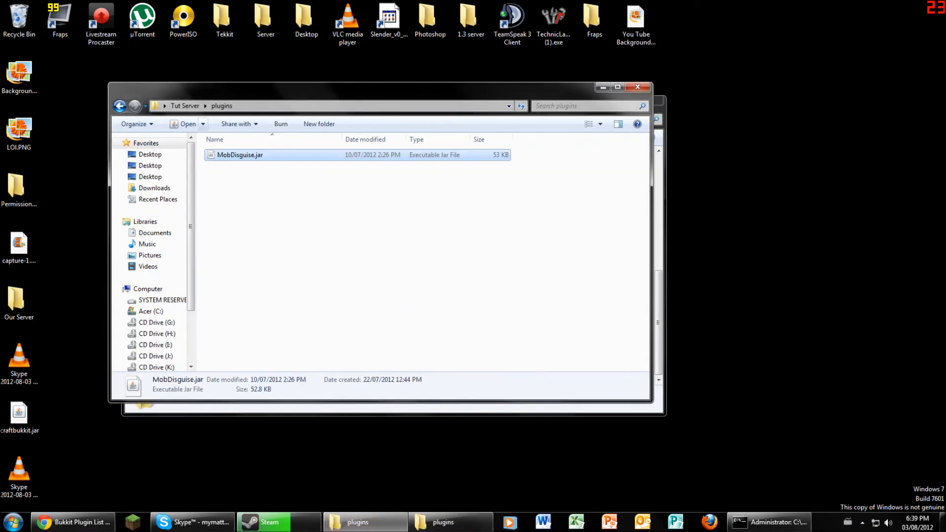
pyautogui.click(120, 106)
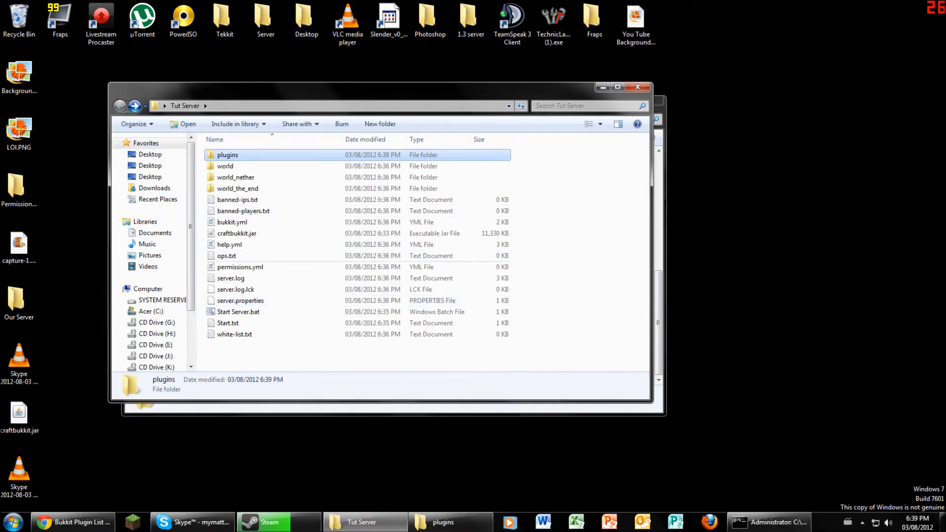
pyautogui.click(135, 106)
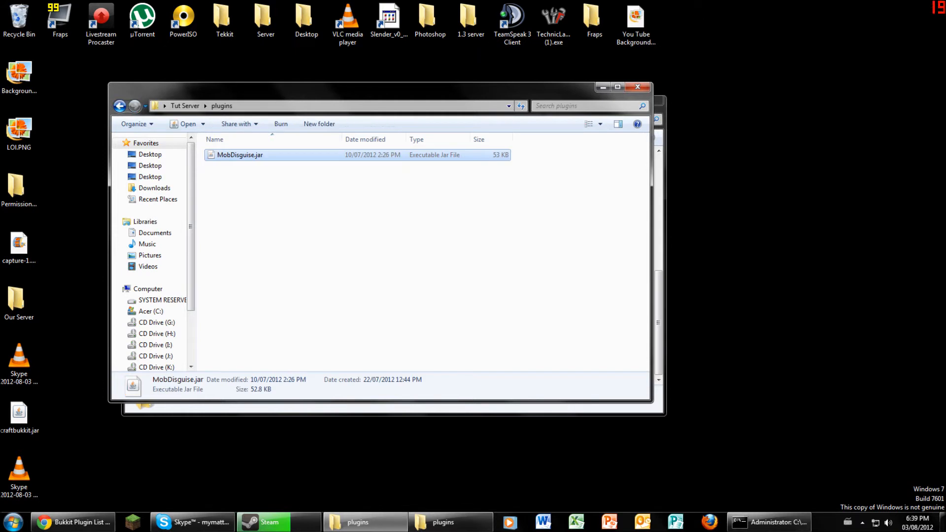
pyautogui.moveTo(240, 155); pyautogui.dragTo(793, 194)
# - Move MobDisguise.jar into the Server plugins folder and close both folder windows
pyautogui.click(450, 523)
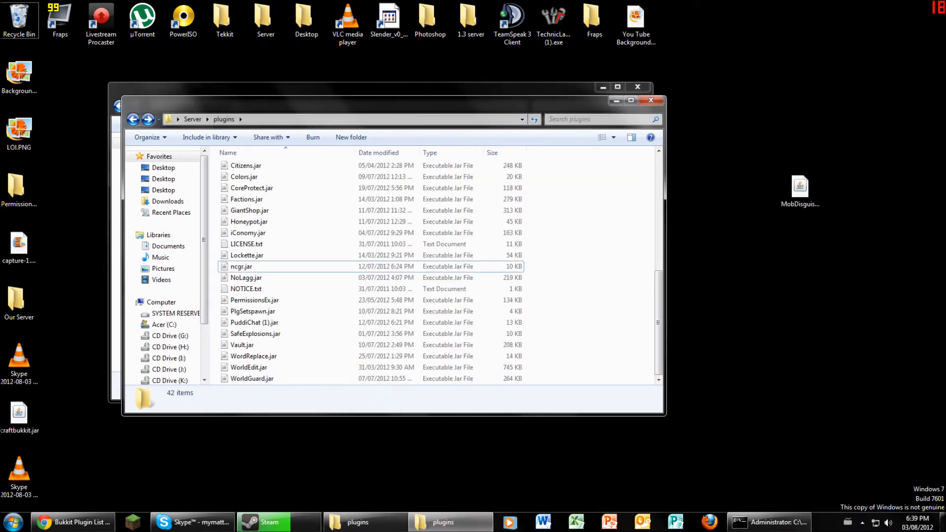
pyautogui.moveTo(801, 189); pyautogui.dragTo(567, 211)
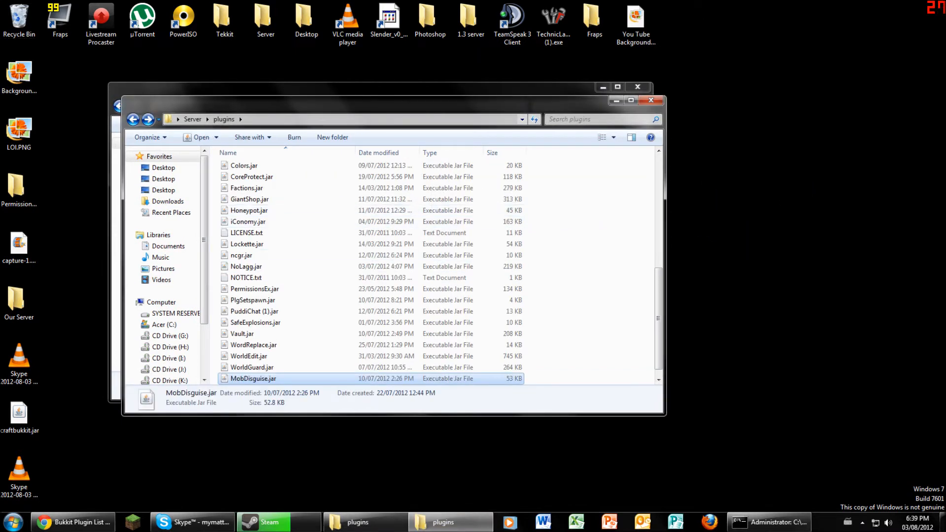
pyautogui.click(651, 100)
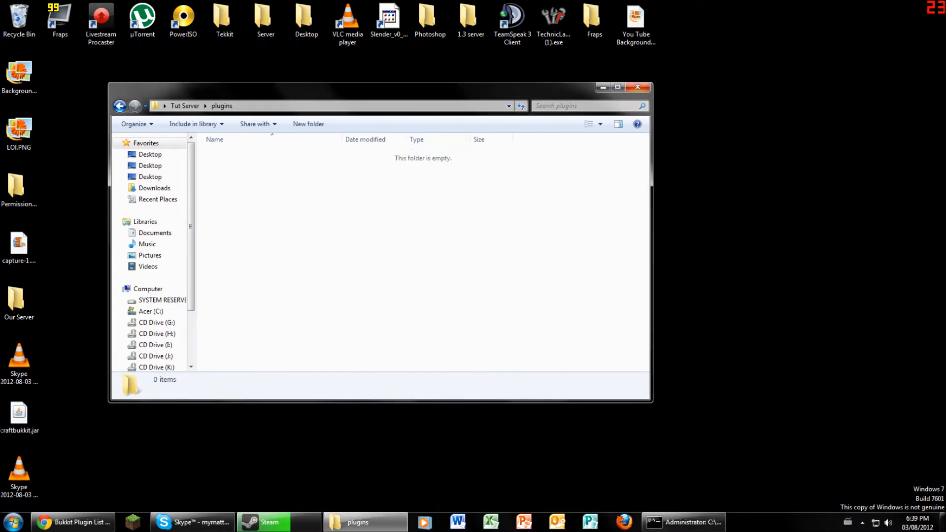
pyautogui.click(637, 87)
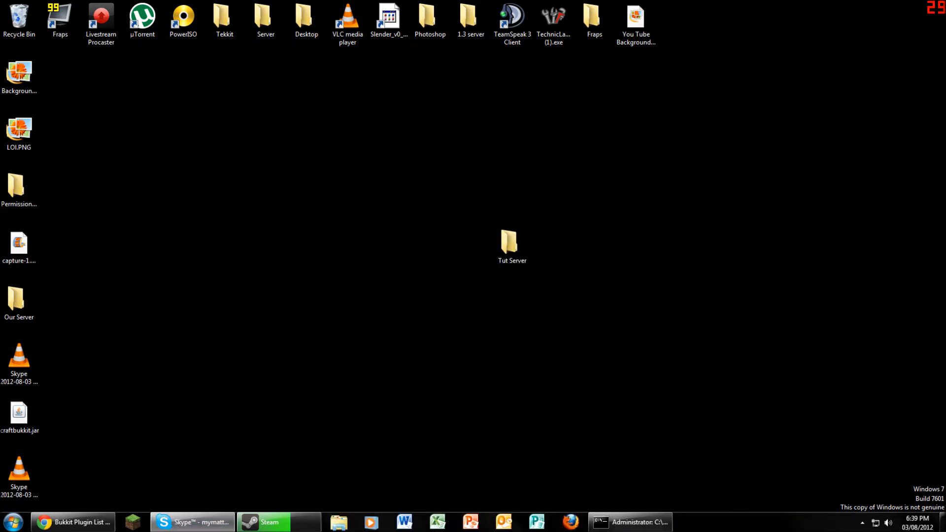
# - Open the Tut Server folder and launch LogMeIn Hamachi from a Start menu search
pyautogui.doubleClick(510, 244)
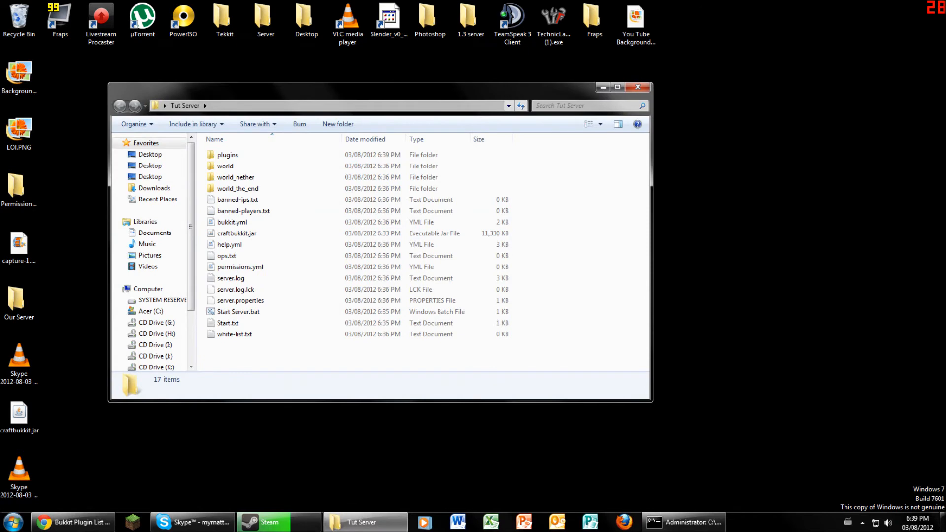
pyautogui.moveTo(527, 93); pyautogui.dragTo(570, 10)
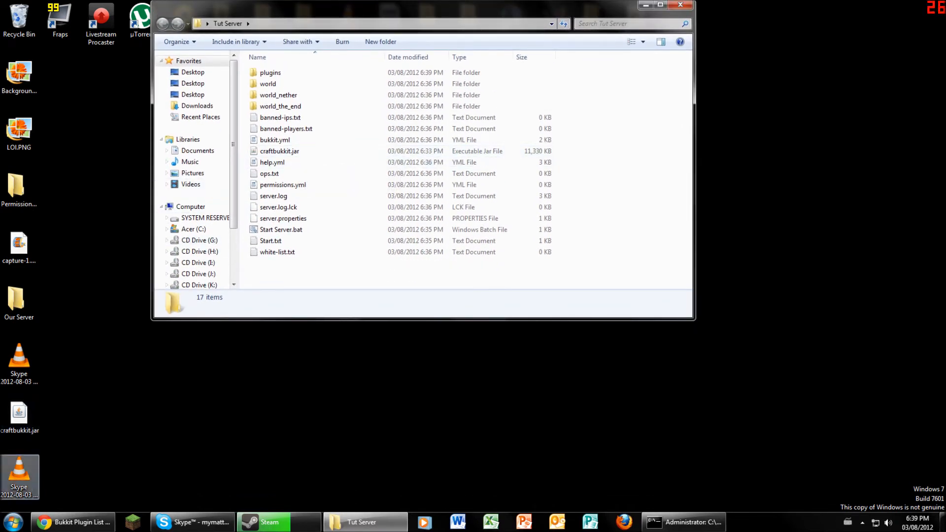
pyautogui.press('super')
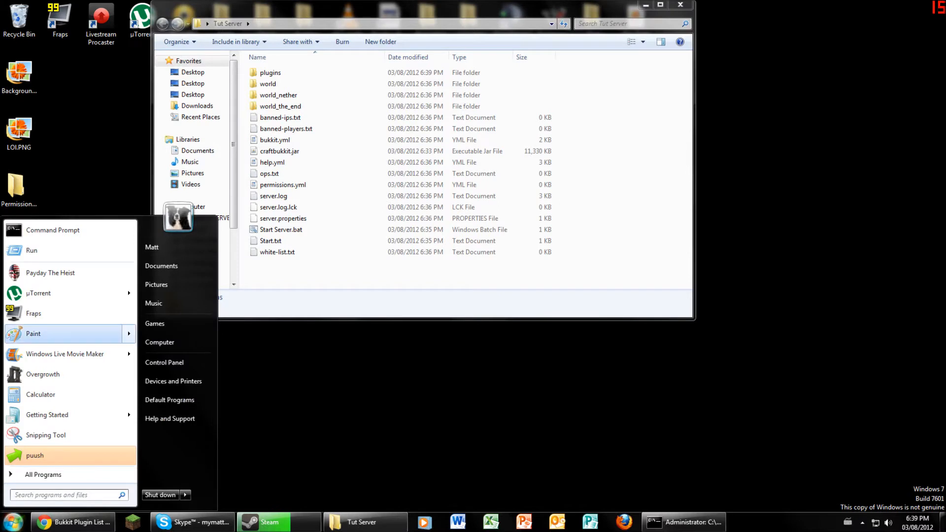
pyautogui.write('loh')
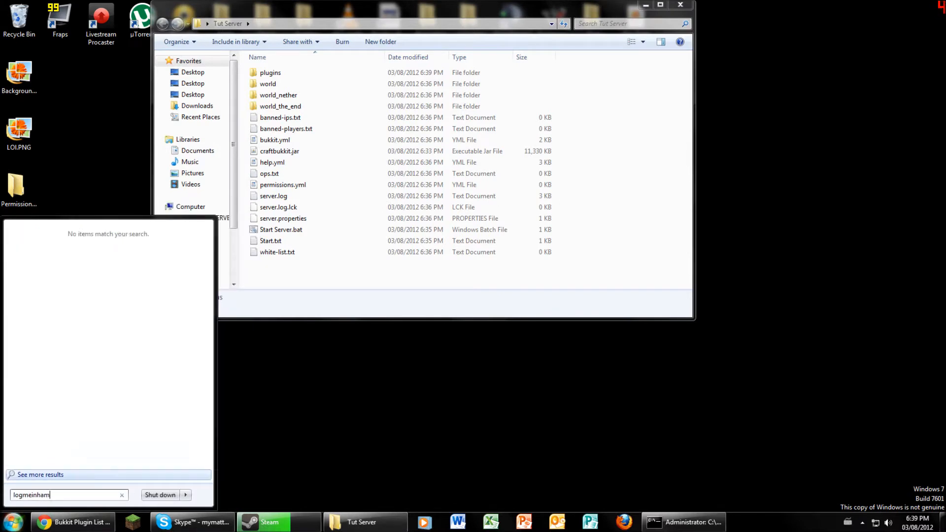
pyautogui.press('BackSpace')
pyautogui.press('BackSpace')
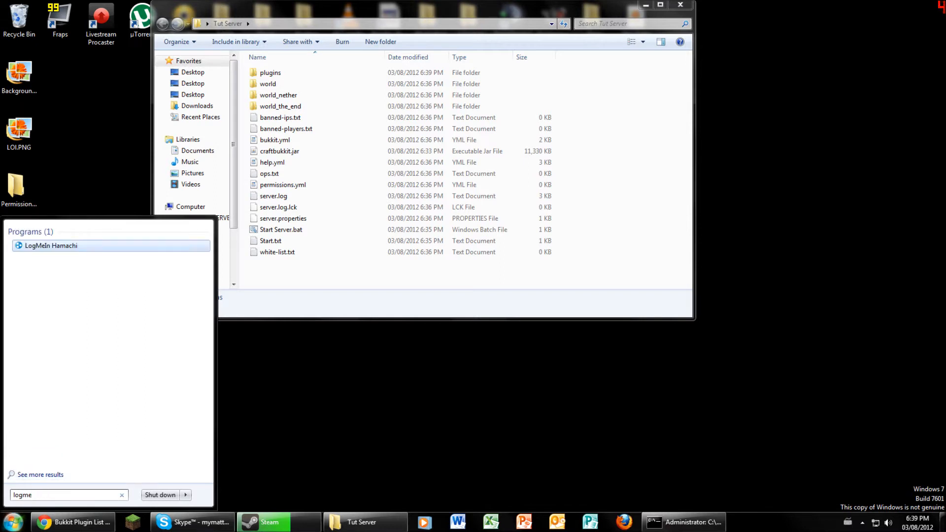
pyautogui.press('Return')
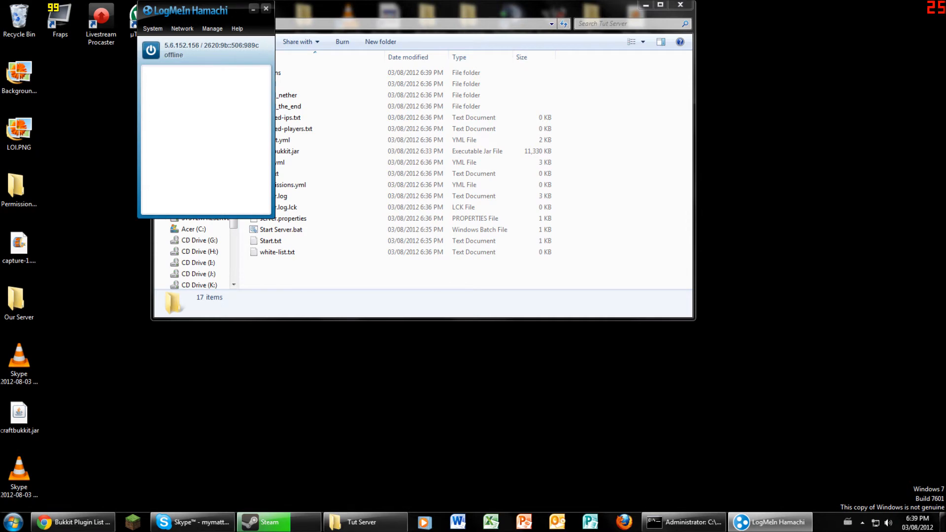
# - Bring Hamachi online and create a new network named Popopy… with a password
pyautogui.moveTo(197, 12); pyautogui.dragTo(337, 52)
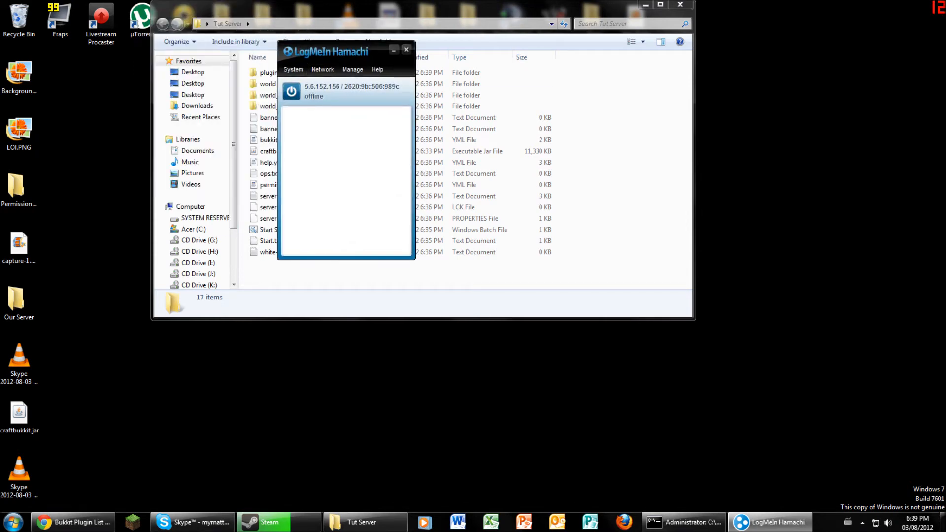
pyautogui.click(291, 91)
pyautogui.click(322, 70)
pyautogui.click(348, 84)
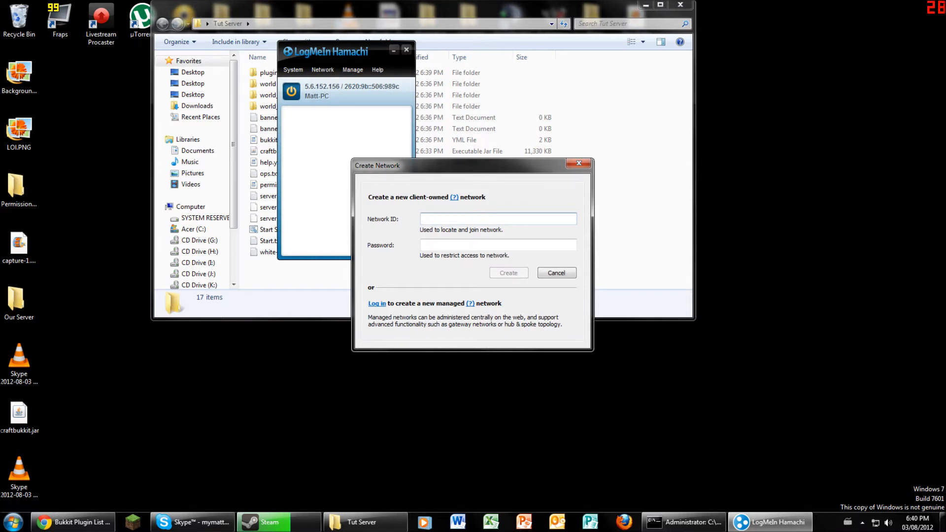
pyautogui.press('Tab')
pyautogui.press('Return')
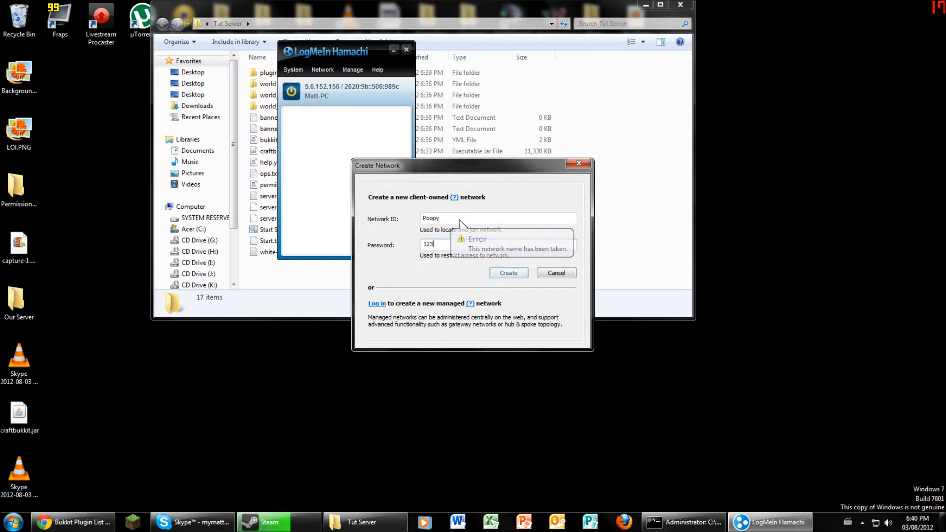
pyautogui.press('Return')
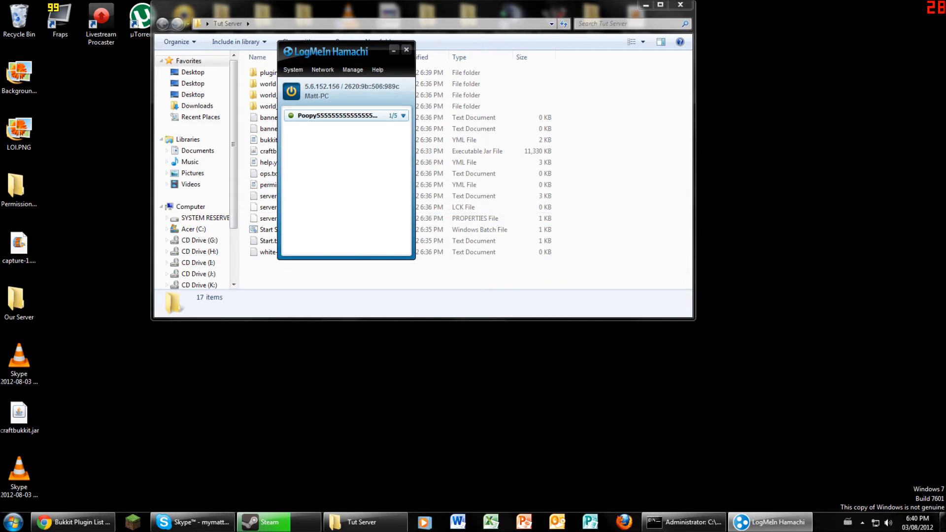
# - Change the new network's access so joining no longer requires a password
pyautogui.rightClick(306, 115)
pyautogui.click(332, 143)
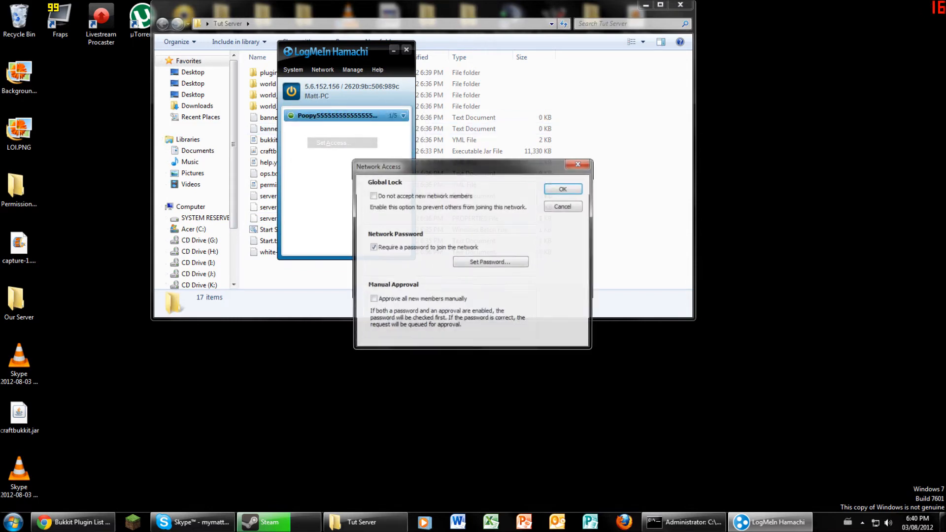
pyautogui.click(373, 248)
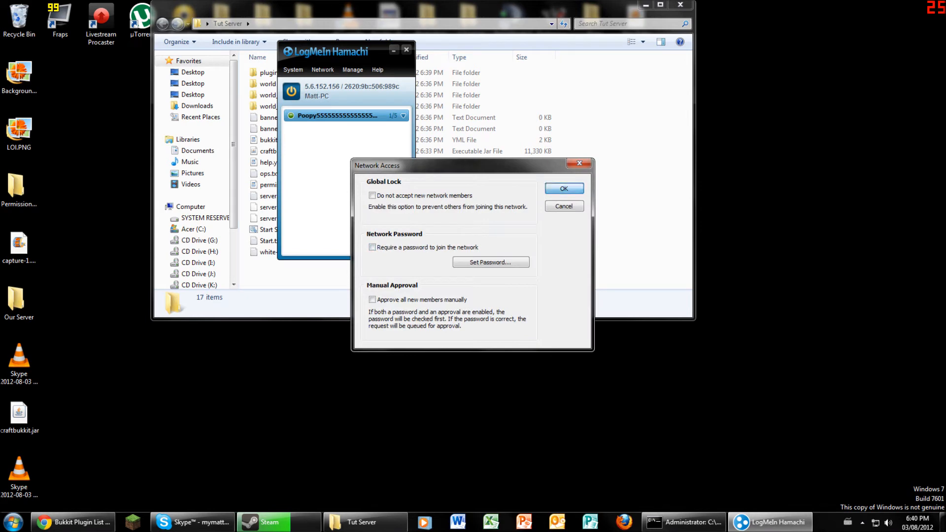
pyautogui.press('Return')
pyautogui.moveTo(345, 51); pyautogui.dragTo(887, 50)
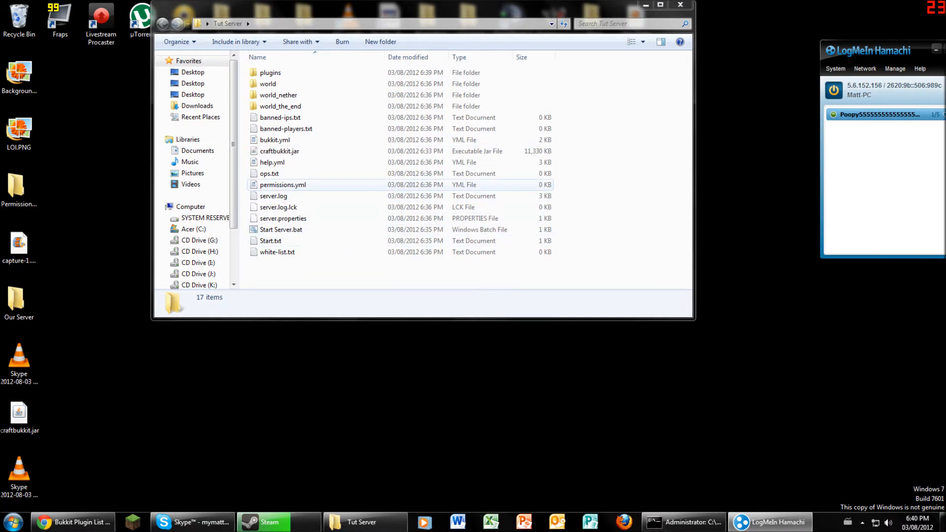
# - Search Google for 'whatismyip' in a new Chrome tab
pyautogui.click(73, 522)
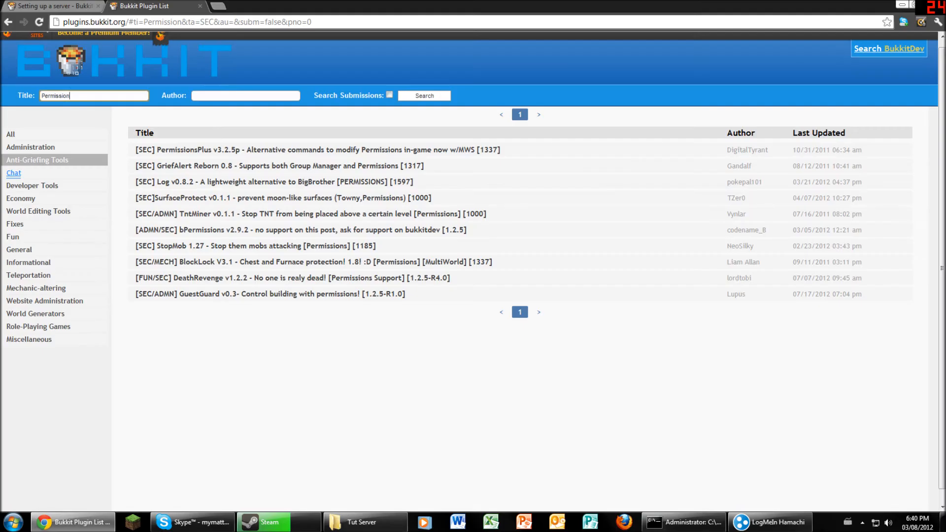
pyautogui.hotkey('ctrl', 't')
pyautogui.write('whatismyip.com')
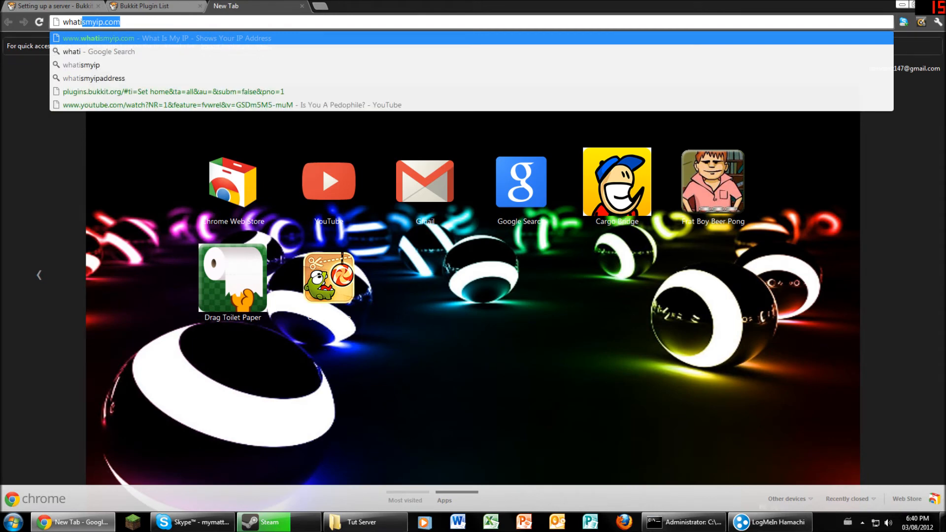
pyautogui.press('Right')
pyautogui.press('BackSpace')
pyautogui.press('BackSpace')
pyautogui.press('BackSpace')
pyautogui.press('BackSpace')
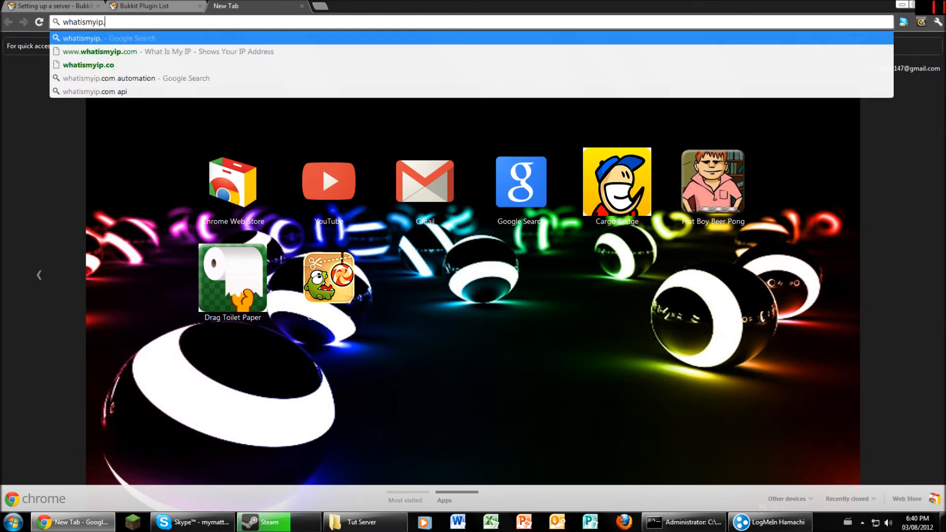
pyautogui.press('Return')
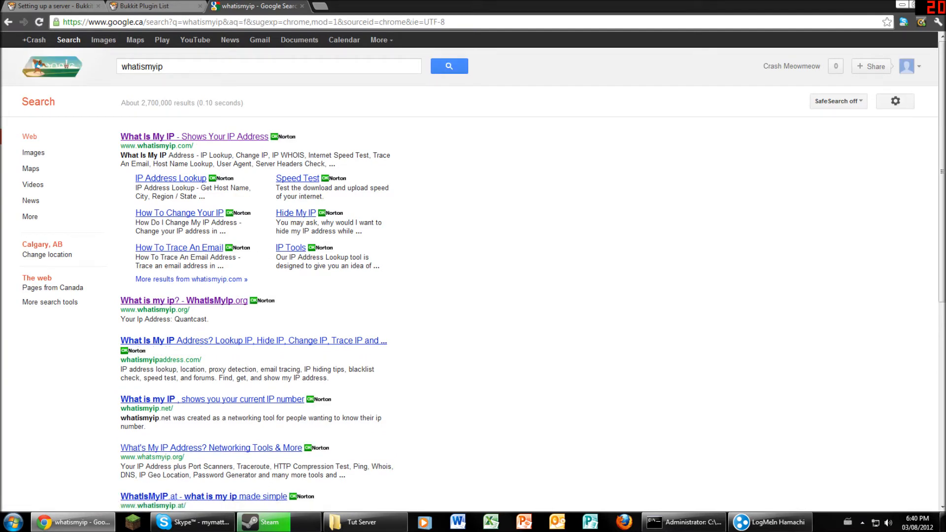
# - Re-search 'what is my iop', select the public IP shown, and close the tab
pyautogui.doubleClick(142, 67)
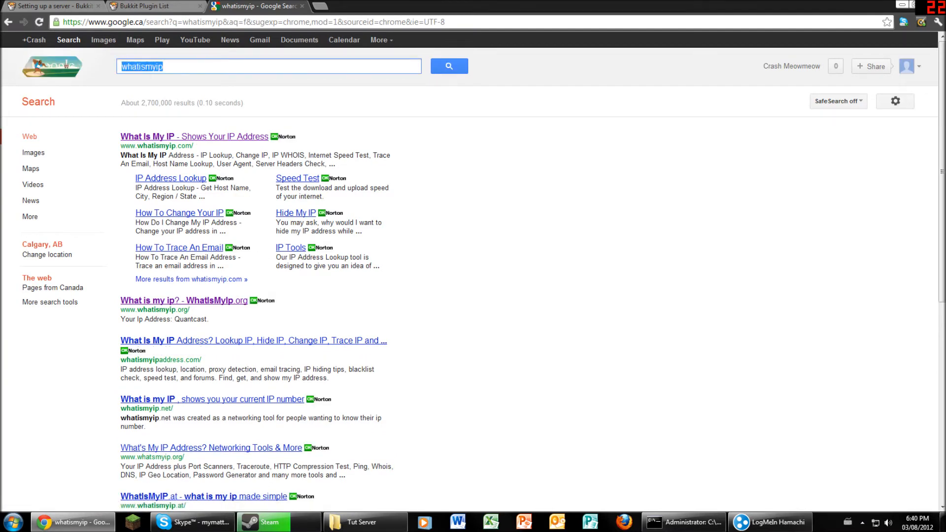
pyautogui.write('E')
pyautogui.press('BackSpace')
pyautogui.write('what i')
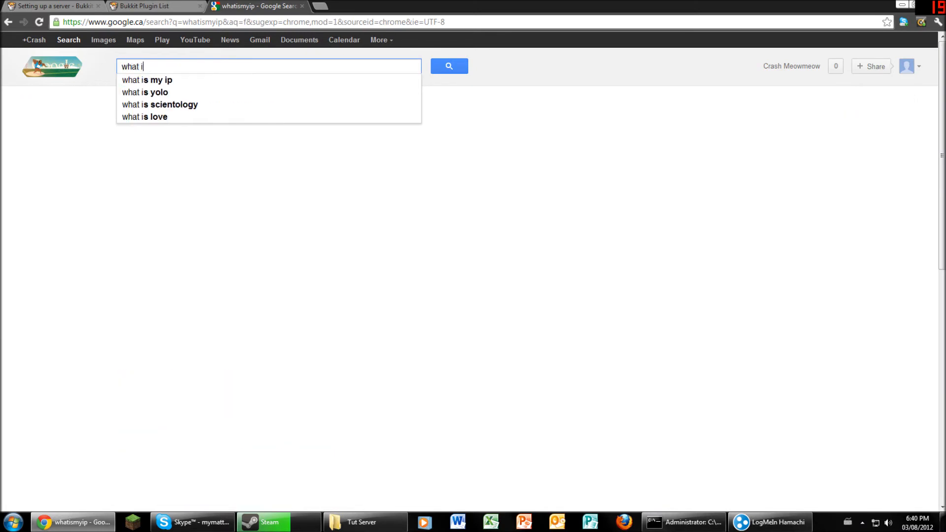
pyautogui.write('s my iop')
pyautogui.press('Return')
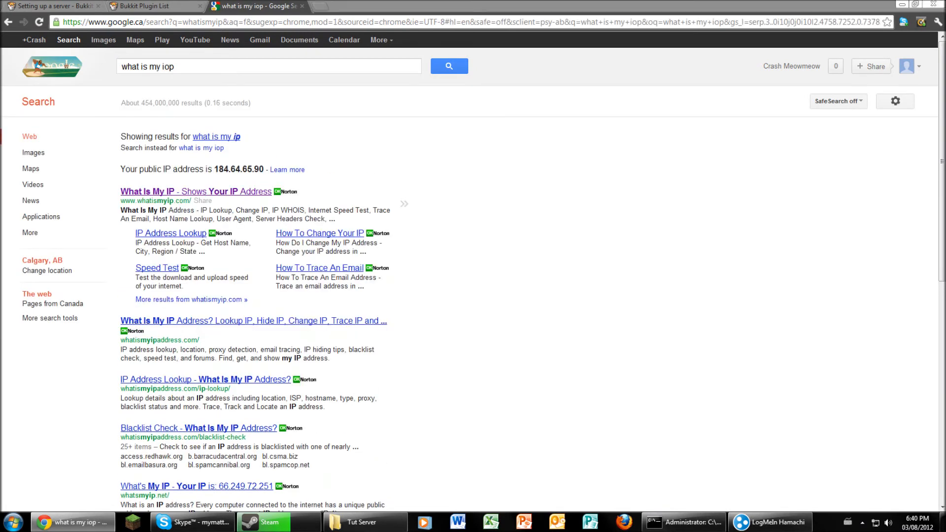
pyautogui.moveTo(306, 170); pyautogui.dragTo(215, 170)
pyautogui.hotkey('ctrl', 'w')
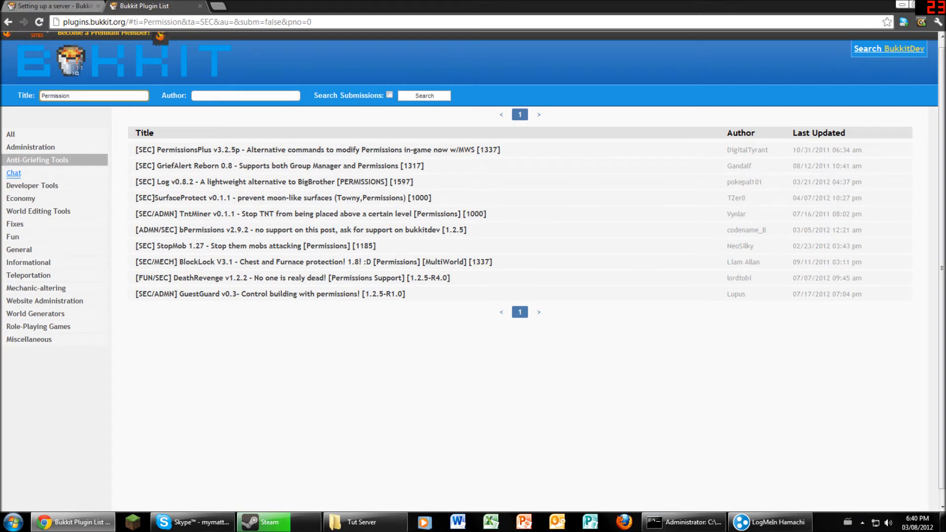
pyautogui.click(771, 522)
# - Open server.properties from the Tut Server folder in Notepad++
pyautogui.moveTo(867, 50); pyautogui.dragTo(376, 84)
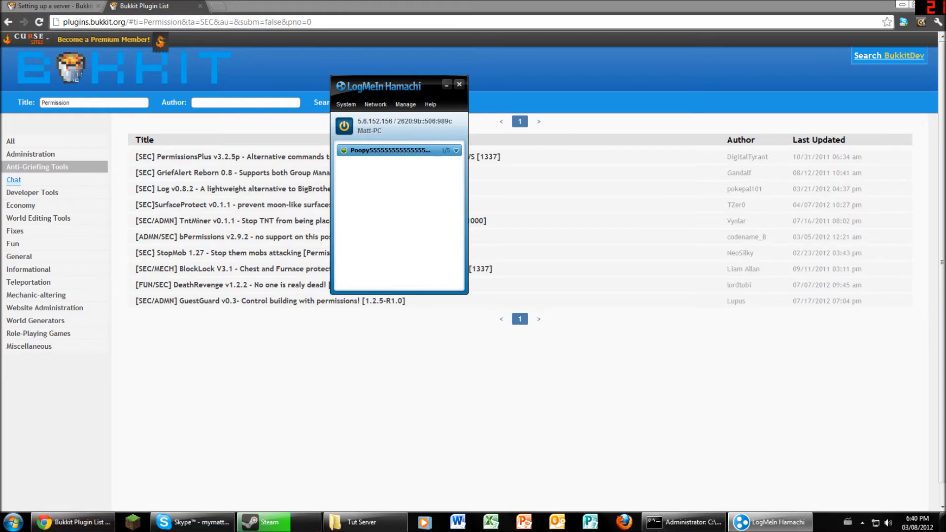
pyautogui.click(364, 522)
pyautogui.rightClick(286, 220)
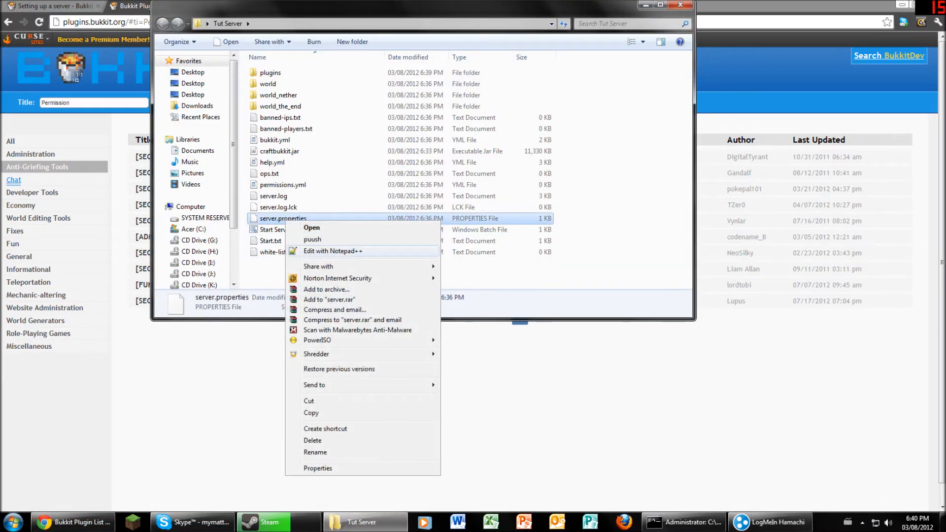
pyautogui.click(320, 251)
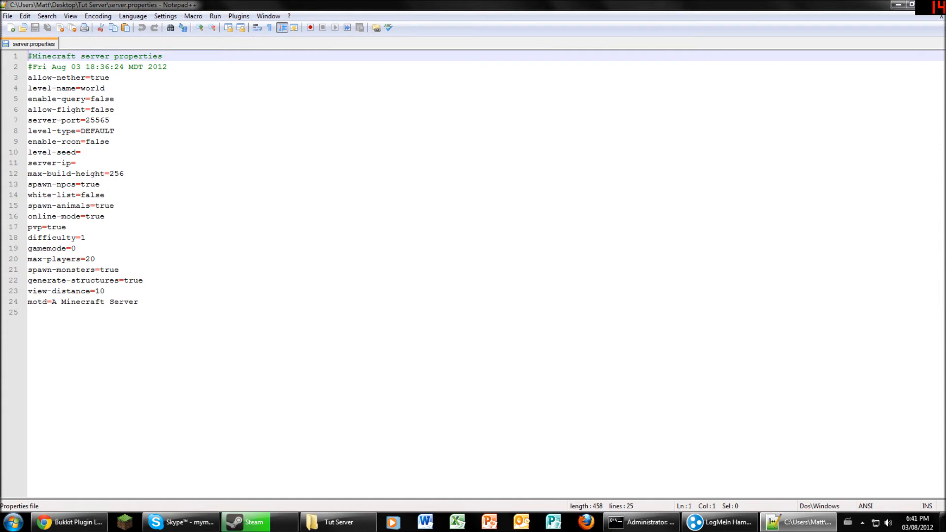
# - Set white-list=true in server.properties and save the file
pyautogui.click(105, 88)
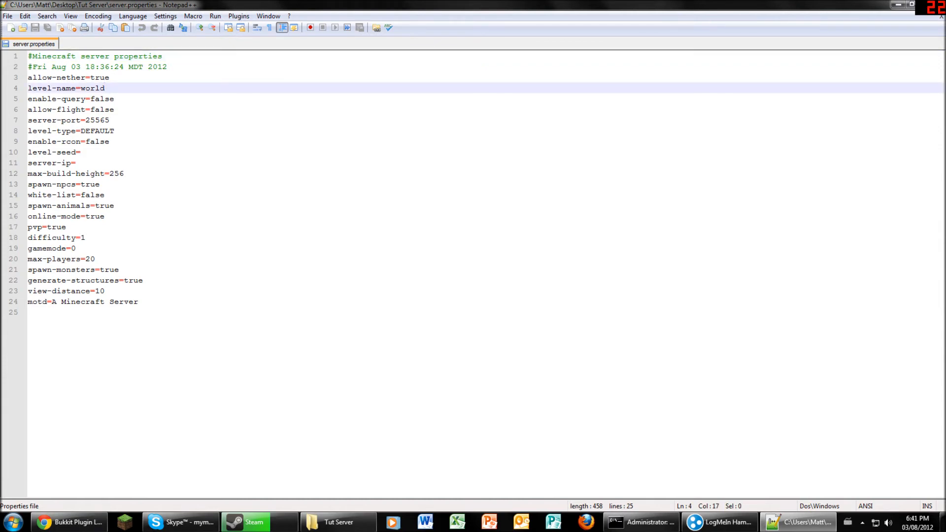
pyautogui.moveTo(115, 110); pyautogui.dragTo(109, 110)
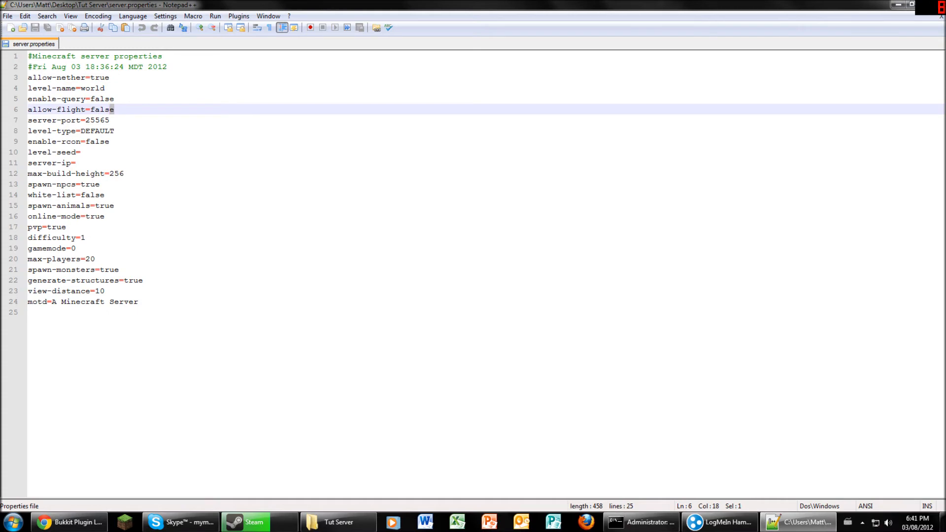
pyautogui.click(110, 120)
pyautogui.click(115, 132)
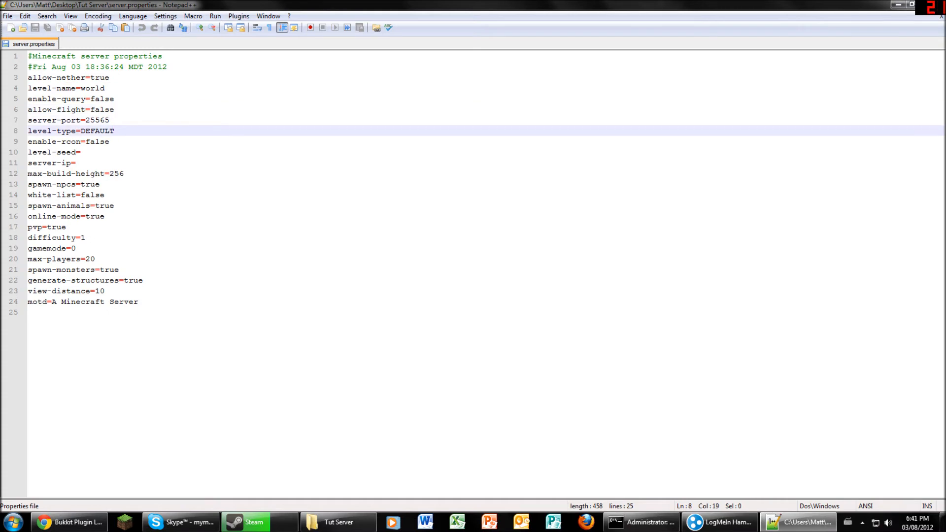
pyautogui.click(109, 142)
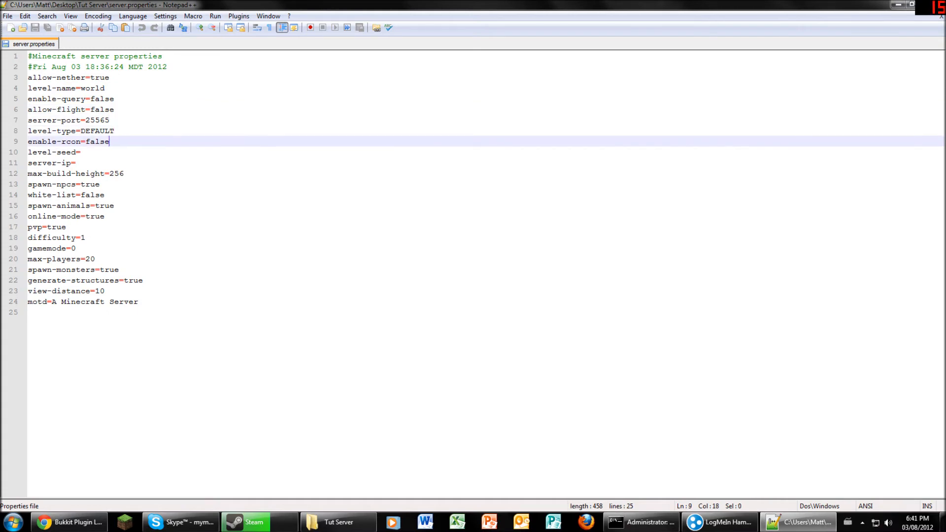
pyautogui.click(115, 131)
pyautogui.click(81, 152)
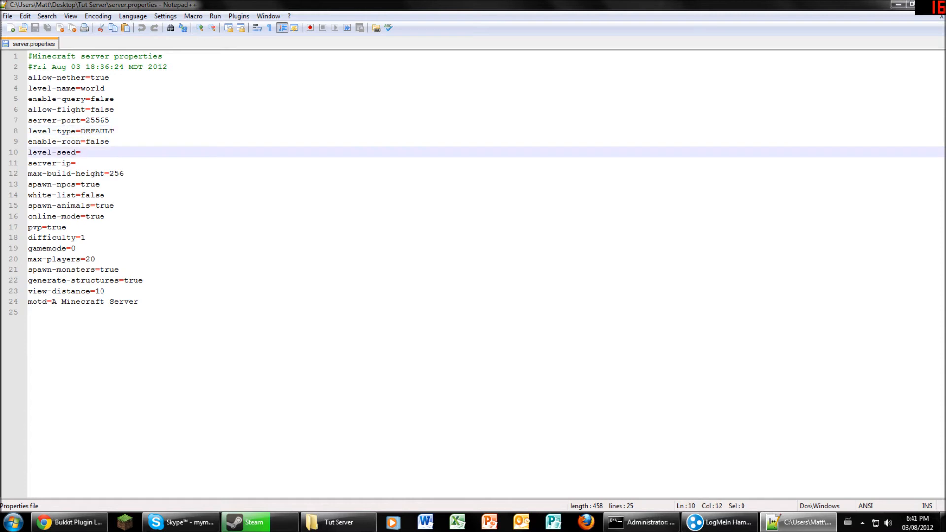
pyautogui.click(76, 163)
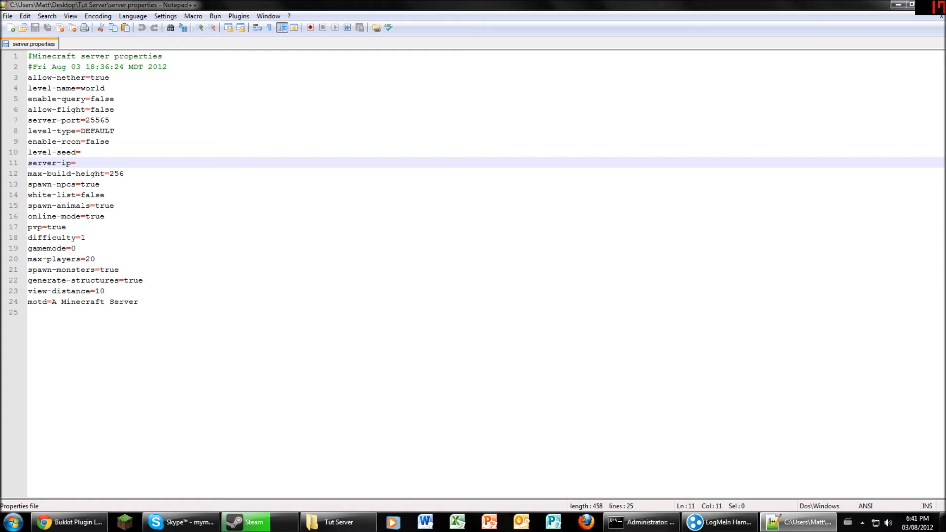
pyautogui.click(125, 174)
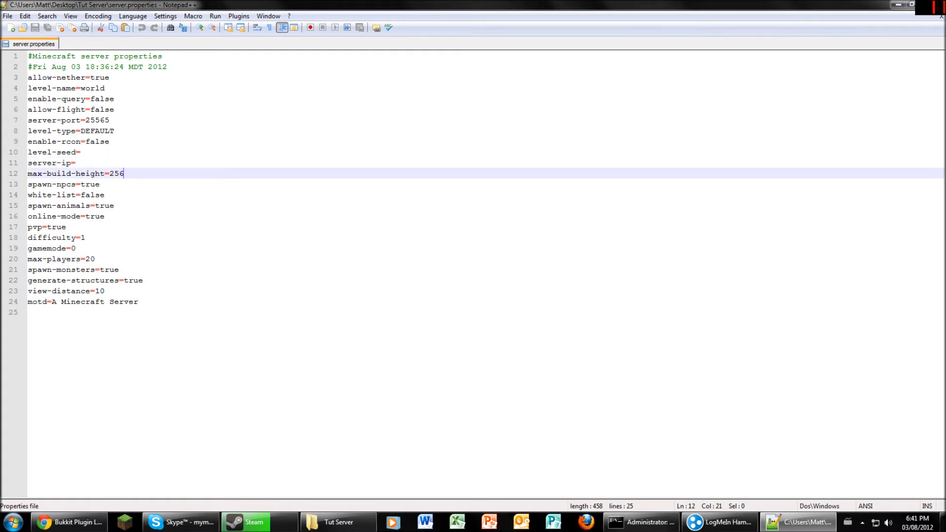
pyautogui.click(100, 184)
pyautogui.press('Down')
pyautogui.press('BackSpace')
pyautogui.press('BackSpace')
pyautogui.press('BackSpace')
pyautogui.press('BackSpace')
pyautogui.press('BackSpace')
pyautogui.write('yes')
pyautogui.press('BackSpace')
pyautogui.press('BackSpace')
pyautogui.press('BackSpace')
pyautogui.write('true')
pyautogui.hotkey('ctrl', 's')
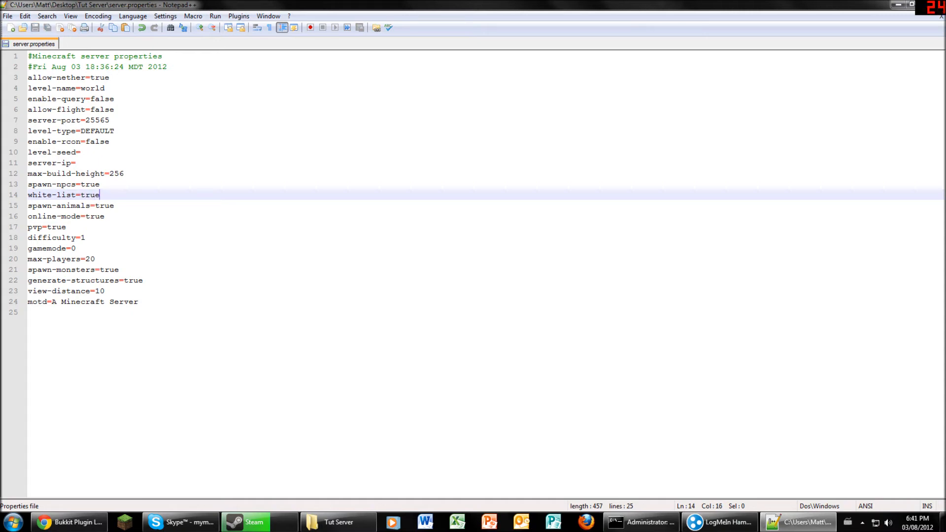
# - Change max-players to 9999999 and trim the end of the motd line
pyautogui.click(76, 248)
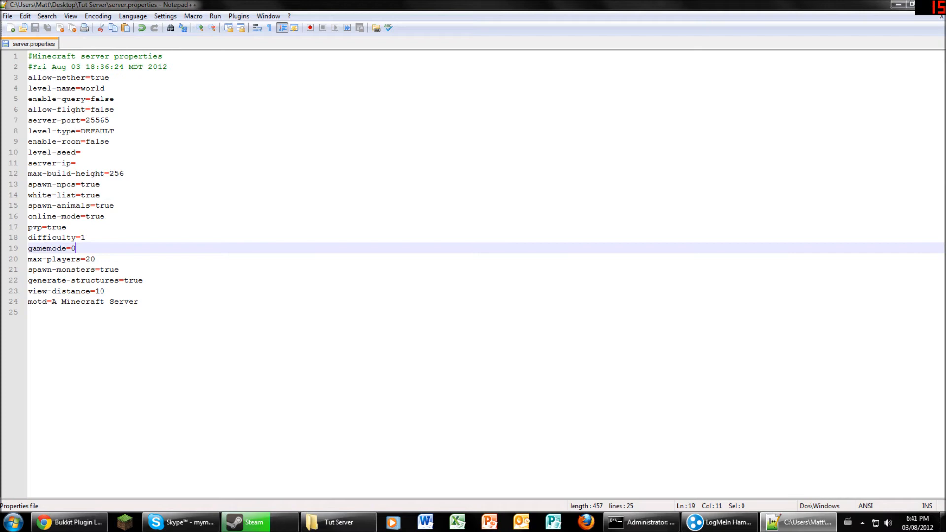
pyautogui.click(119, 270)
pyautogui.click(95, 259)
pyautogui.press('BackSpace')
pyautogui.press('BackSpace')
pyautogui.write('9999999')
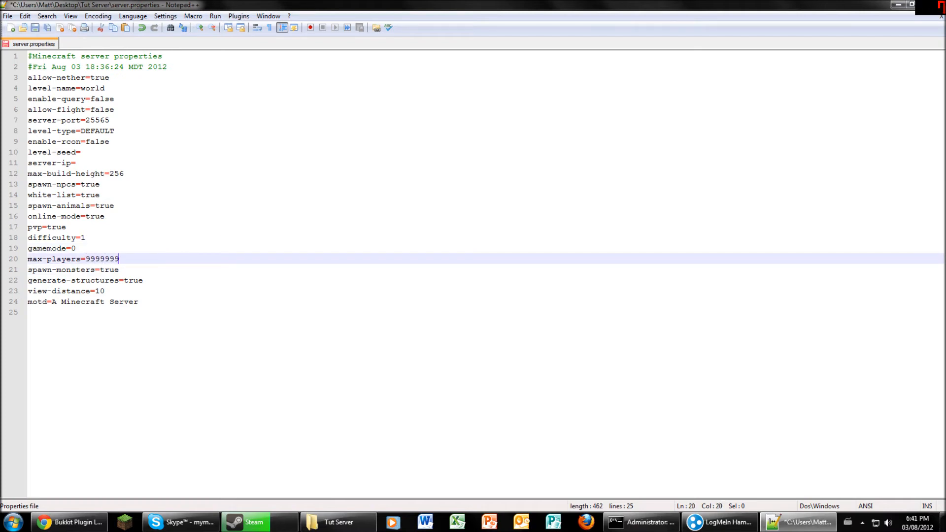
pyautogui.click(138, 302)
pyautogui.press('BackSpace')
pyautogui.press('BackSpace')
pyautogui.press('BackSpace')
pyautogui.press('BackSpace')
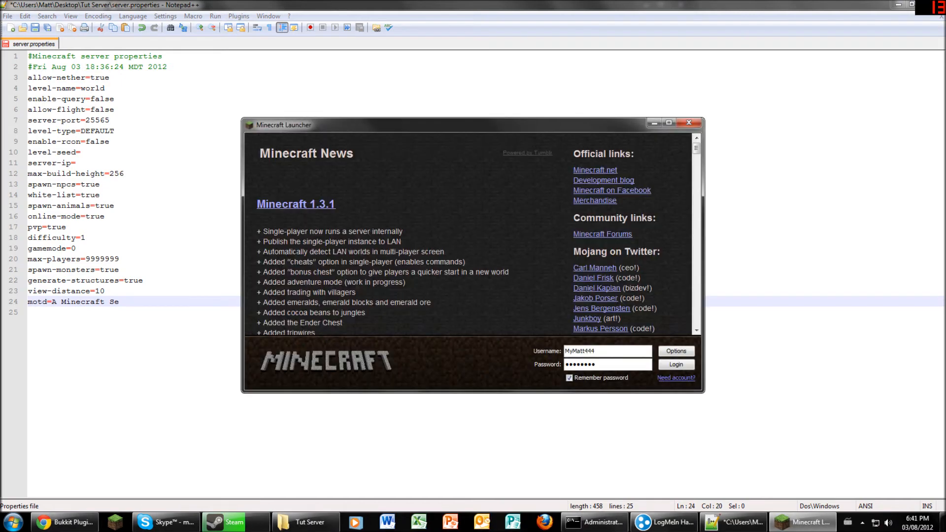
# - Log in from the Launcher, maximize the Minecraft window, and open the Multiplayer server list
pyautogui.press('Return')
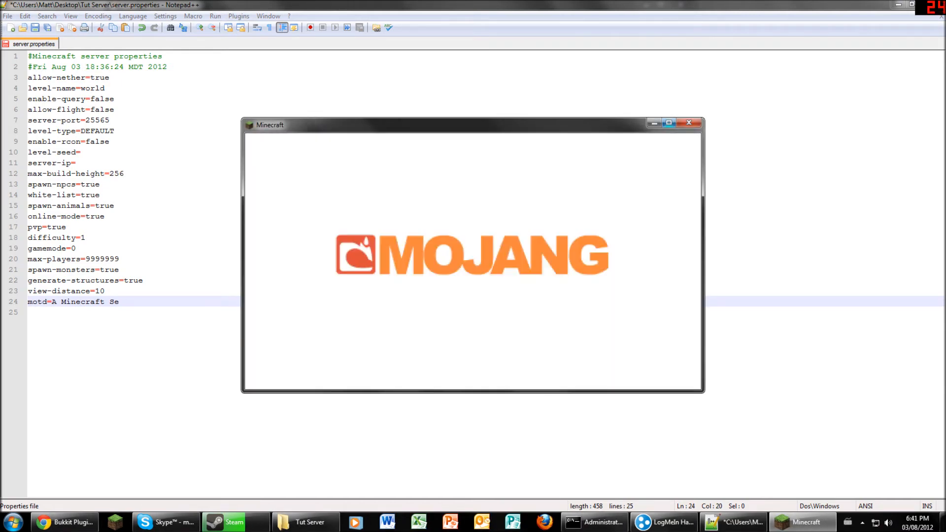
pyautogui.moveTo(628, 126); pyautogui.dragTo(628, 0)
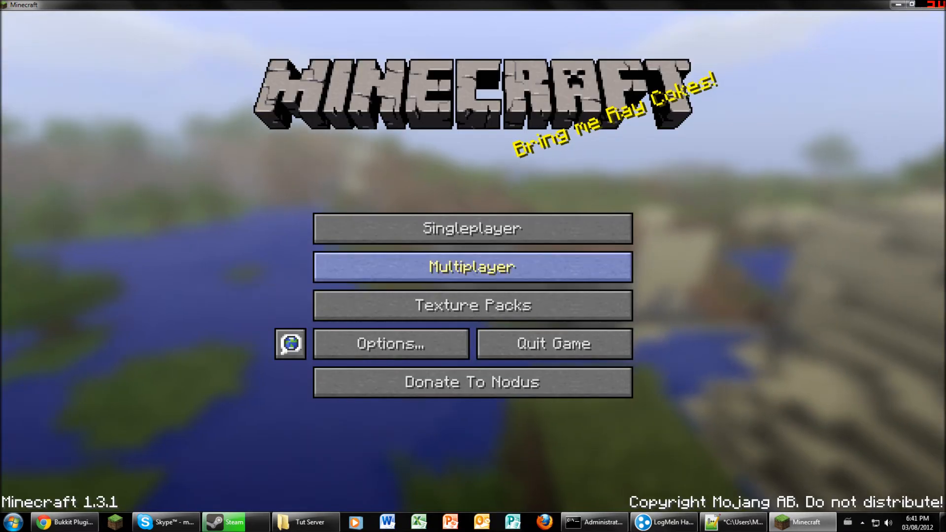
pyautogui.click(473, 266)
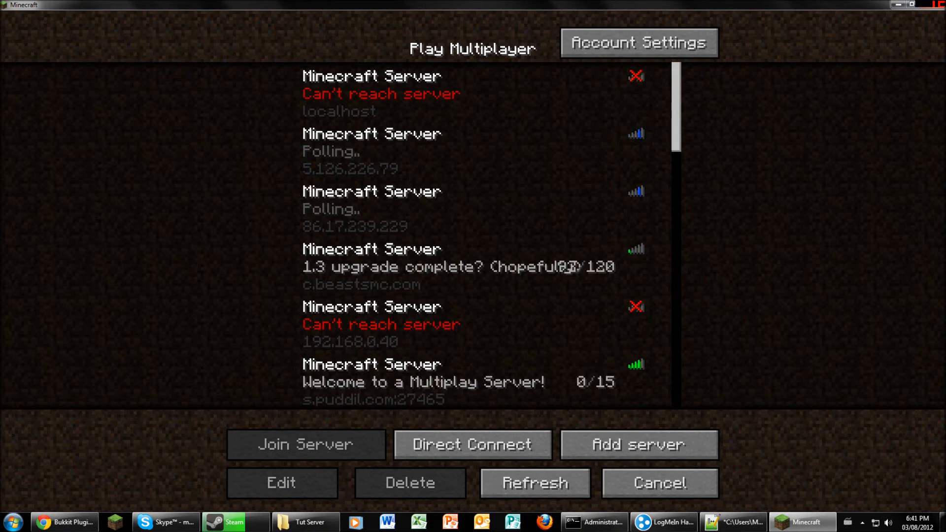
# - Start adding a new Minecraft server named 'Blah' and check Hamachi for its address
pyautogui.click(639, 445)
pyautogui.hotkey('ctrl', 'a')
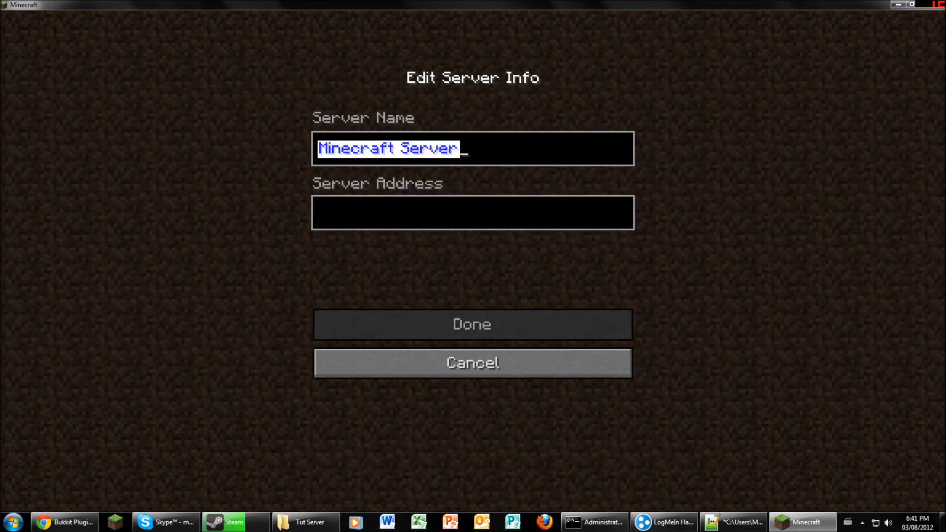
pyautogui.write('BlaBNah')
pyautogui.press('BackSpace')
pyautogui.press('BackSpace')
pyautogui.press('BackSpace')
pyautogui.write('lah')
pyautogui.press('Tab')
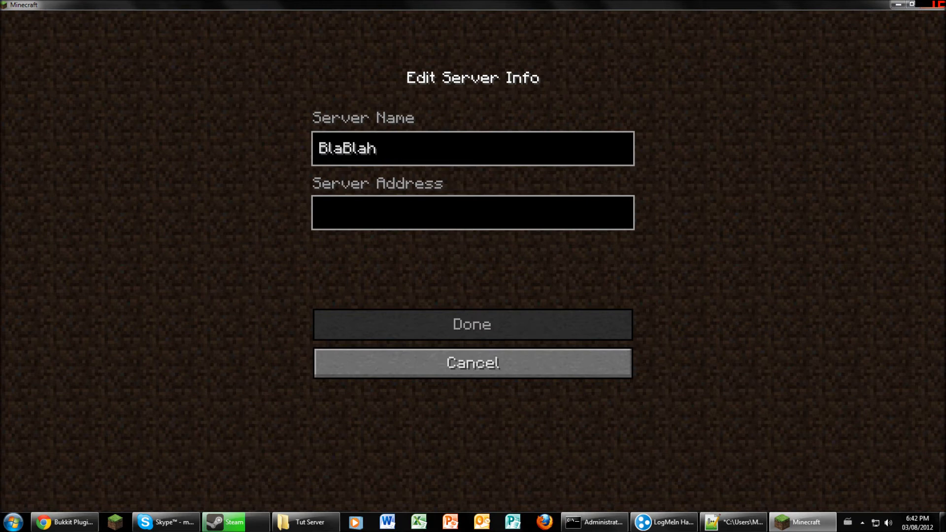
pyautogui.click(663, 522)
# - Cancel the new server, select the 192.168.0.40 entry, and return to Chrome's Bukkit plugin list
pyautogui.click(473, 363)
pyautogui.scroll(-3, 473, 236)
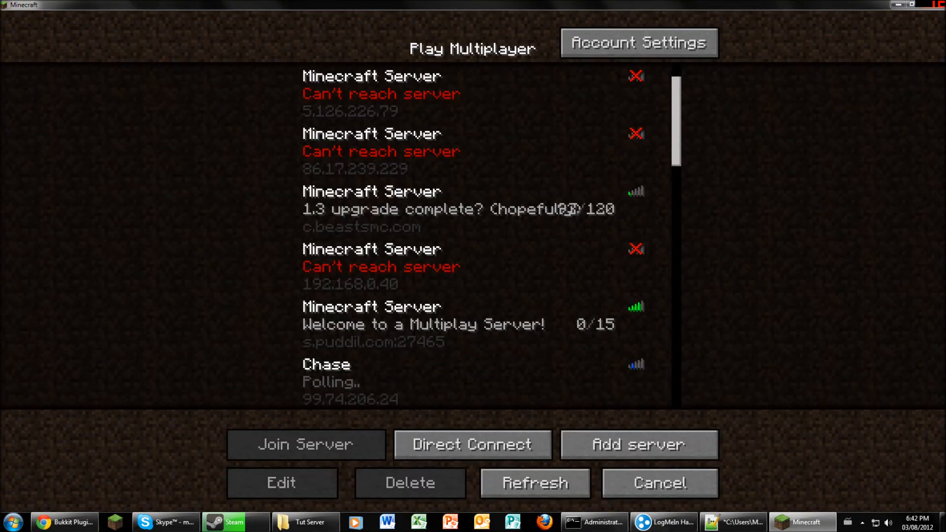
pyautogui.click(473, 238)
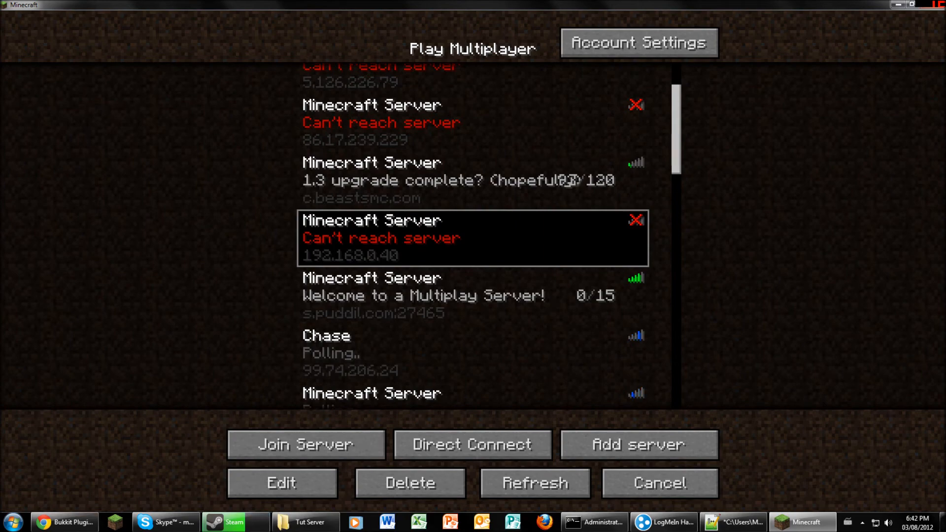
pyautogui.click(64, 522)
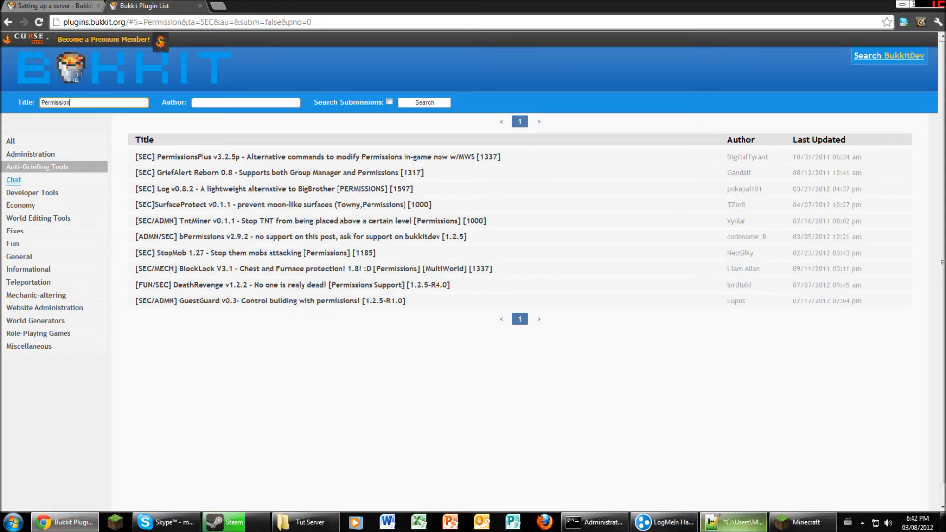
# - Review ipconfig, the Tut Server folder and Hamachi between Minecraft views, ending on server.properties
pyautogui.click(803, 522)
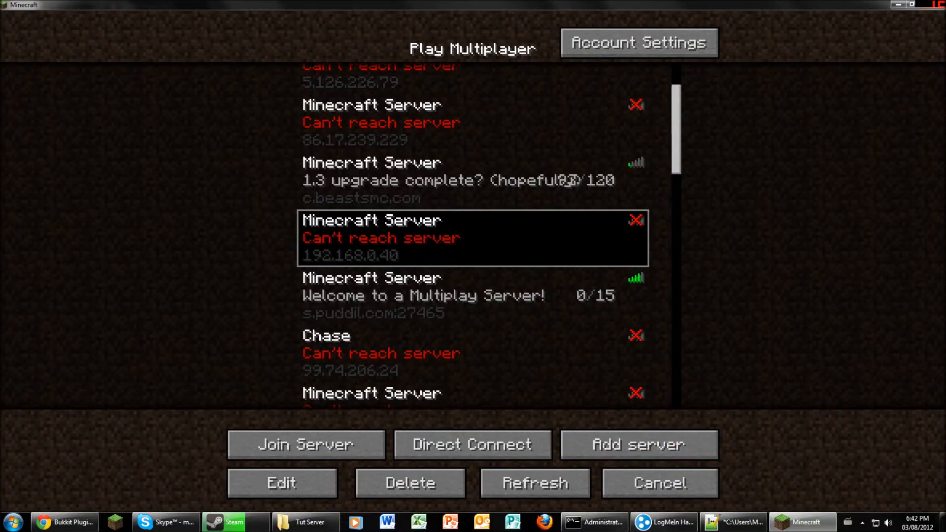
pyautogui.click(594, 522)
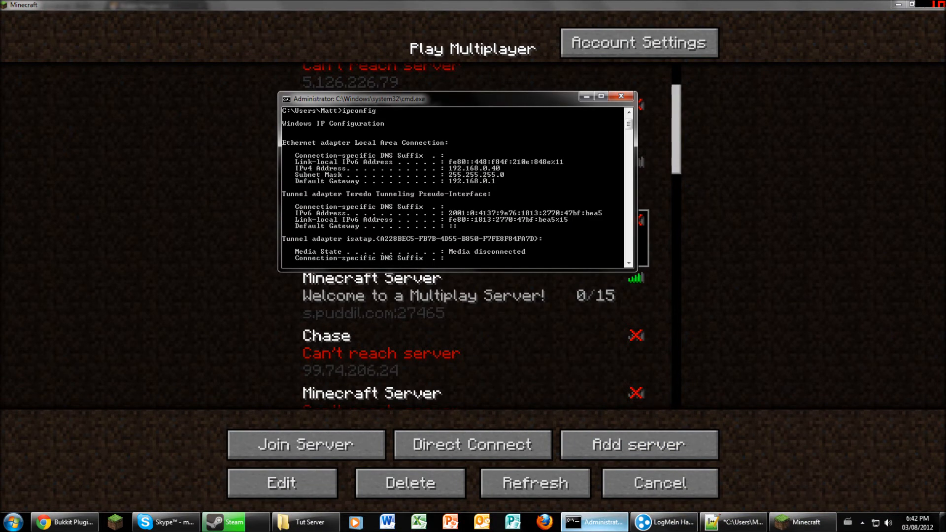
pyautogui.click(710, 305)
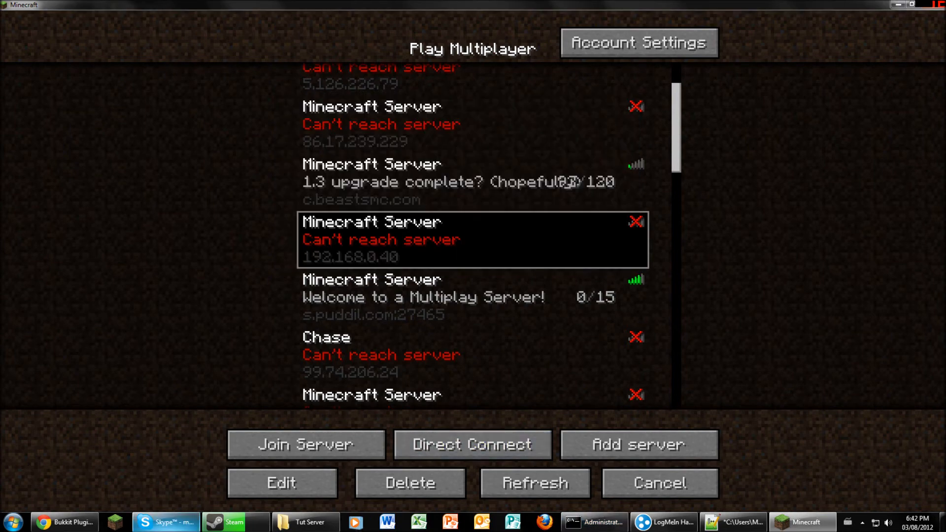
pyautogui.click(305, 522)
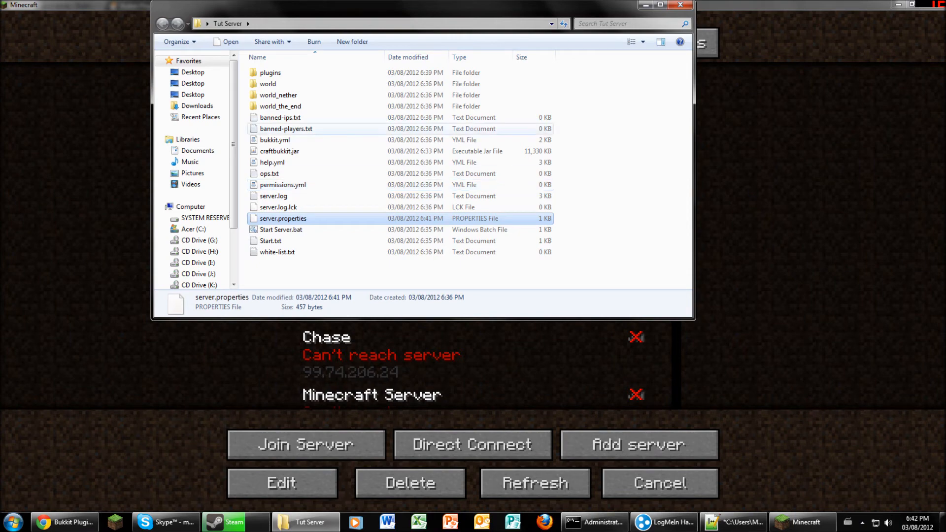
pyautogui.click(734, 133)
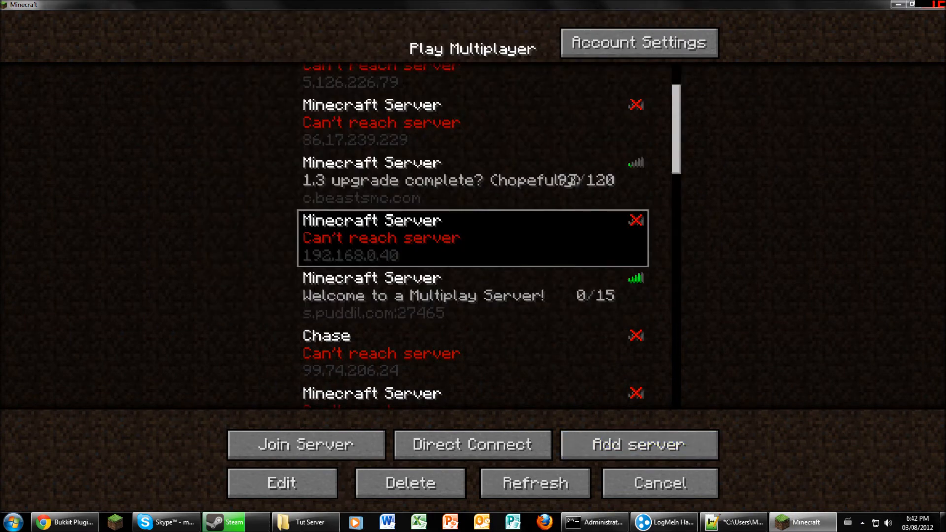
pyautogui.click(663, 522)
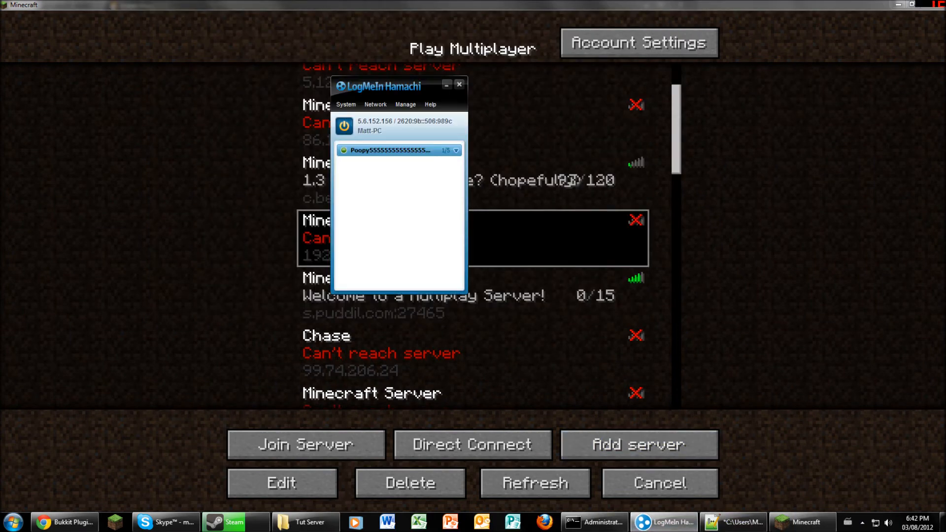
pyautogui.click(734, 197)
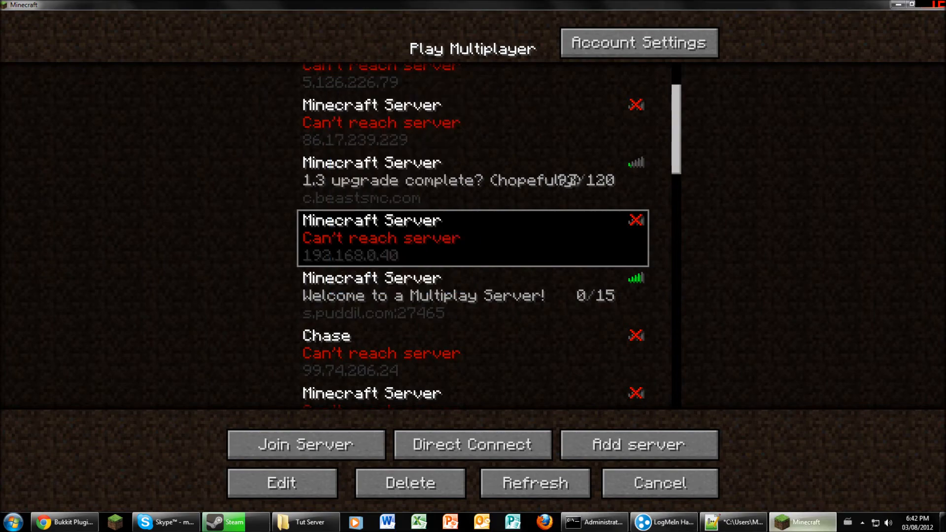
pyautogui.click(734, 522)
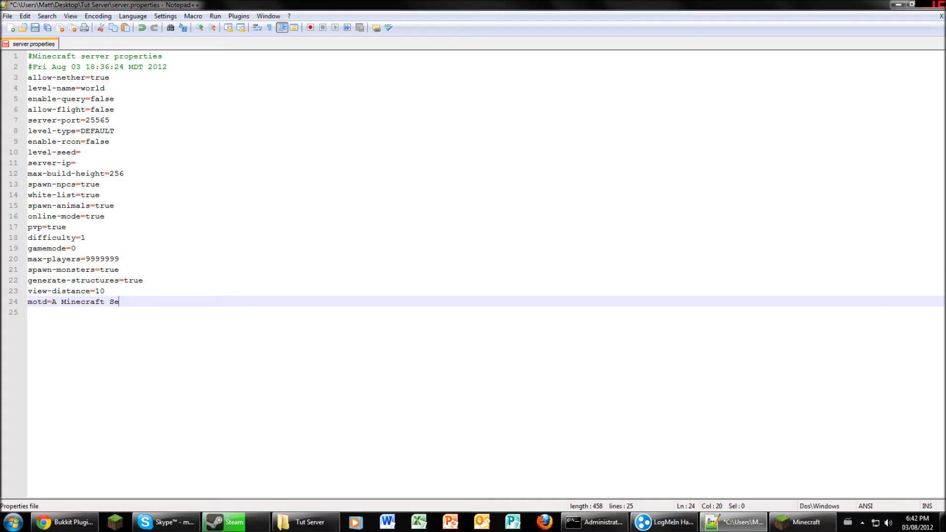
# - Open Minecraft's Direct Connect screen and enter localhost as the server address
pyautogui.click(803, 521)
pyautogui.click(473, 444)
pyautogui.write('loclh')
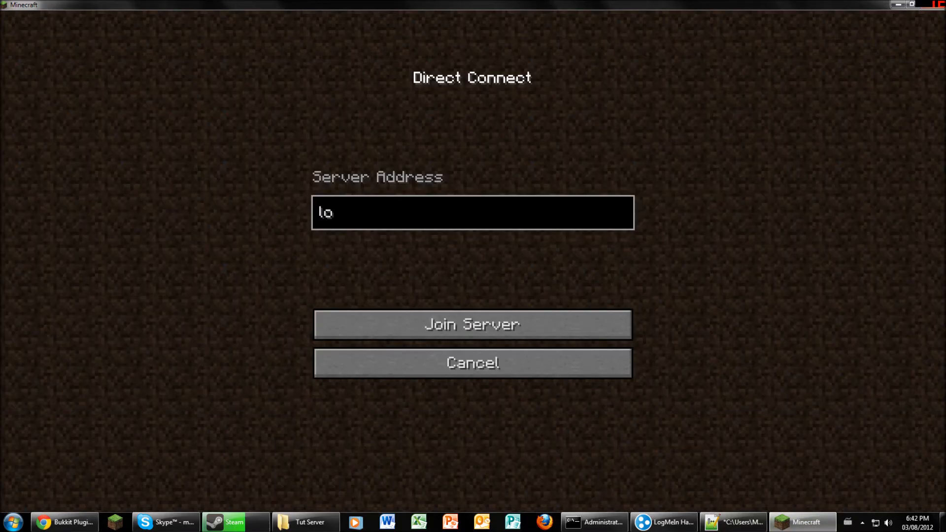
pyautogui.press('BackSpace')
pyautogui.write('ah')
pyautogui.press('BackSpace')
pyautogui.press('BackSpace')
pyautogui.press('BackSpace')
pyautogui.write('alsh')
pyautogui.press('BackSpace')
pyautogui.press('BackSpace')
pyautogui.write('host')
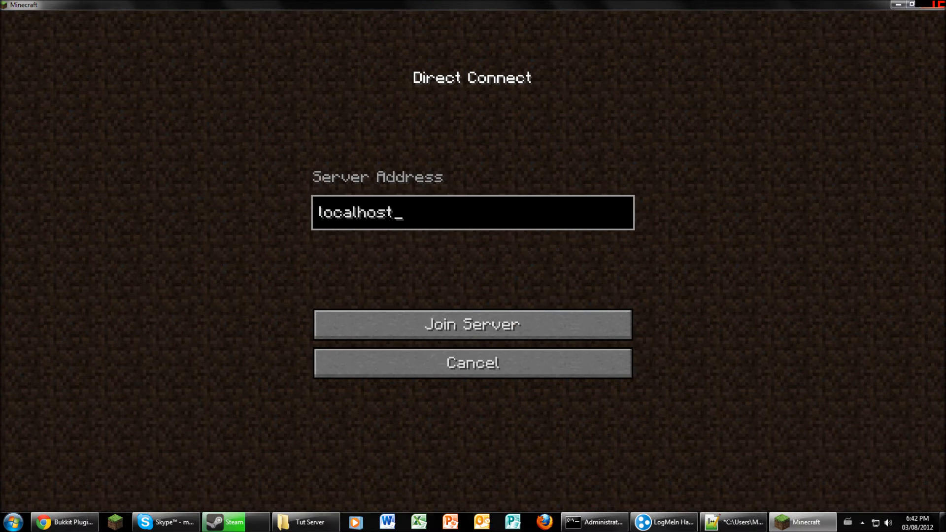
# - Clear the server address field and bring the Tut Server folder to the front
pyautogui.hotkey('ctrl', 'a')
pyautogui.press('BackSpace')
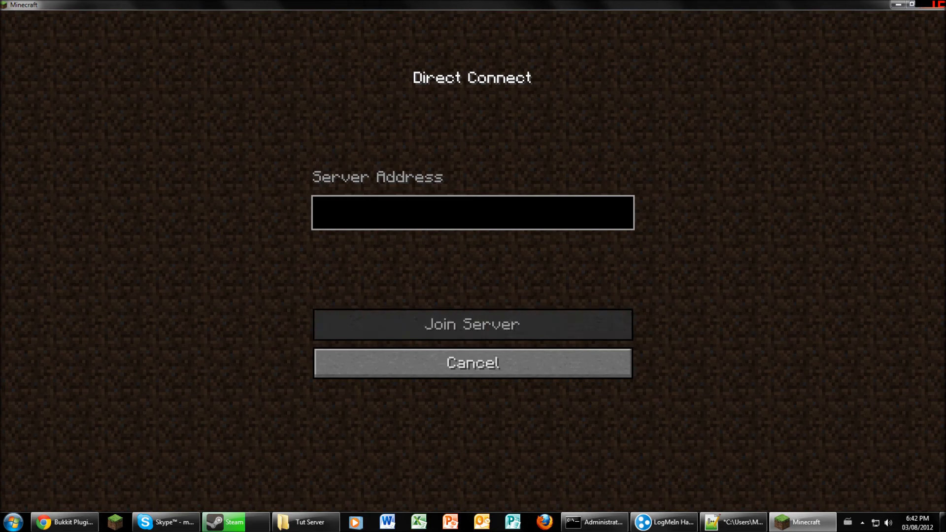
pyautogui.hotkey('alt', 'Tab')
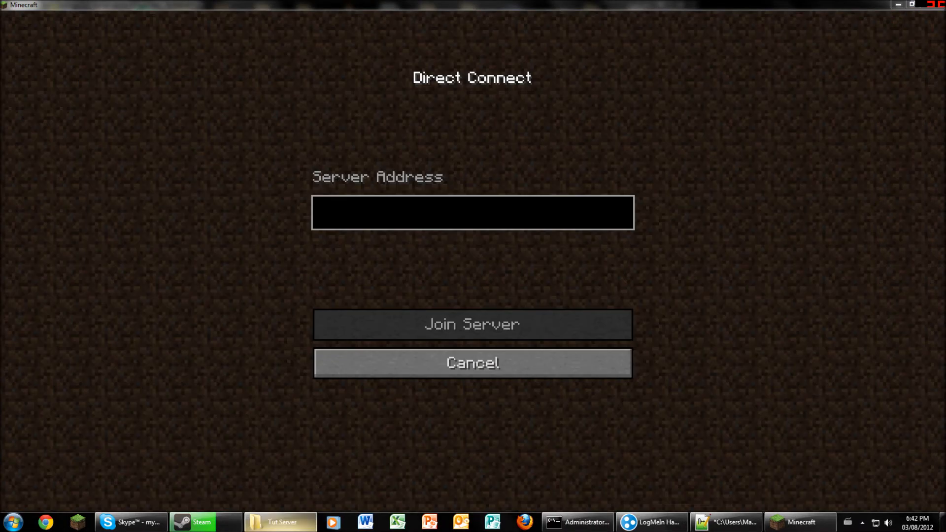
pyautogui.click(281, 522)
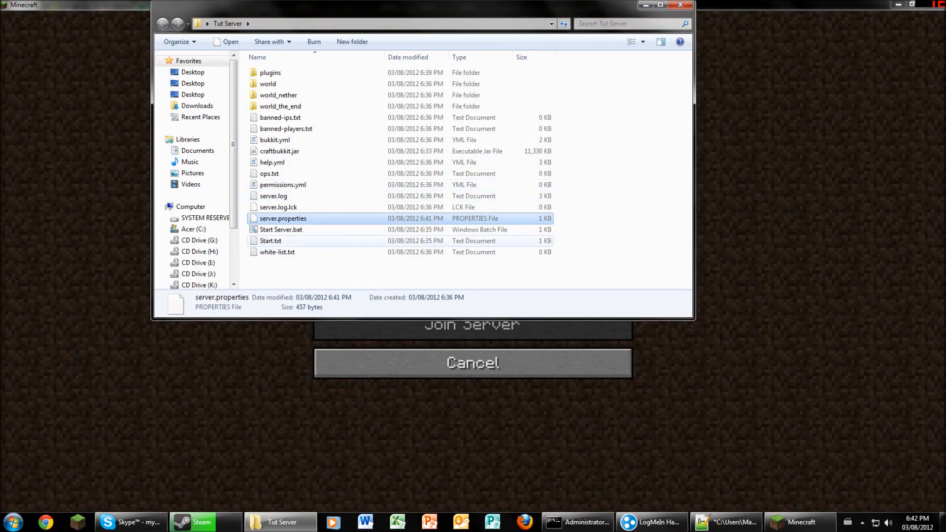
# - Open permissions.yml to check its contents, then close the empty document
pyautogui.click(283, 185)
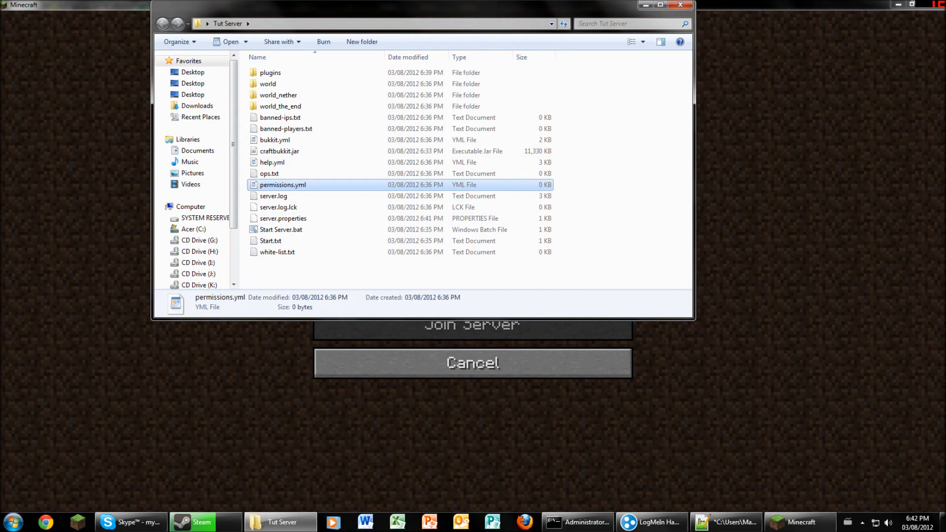
pyautogui.press('Return')
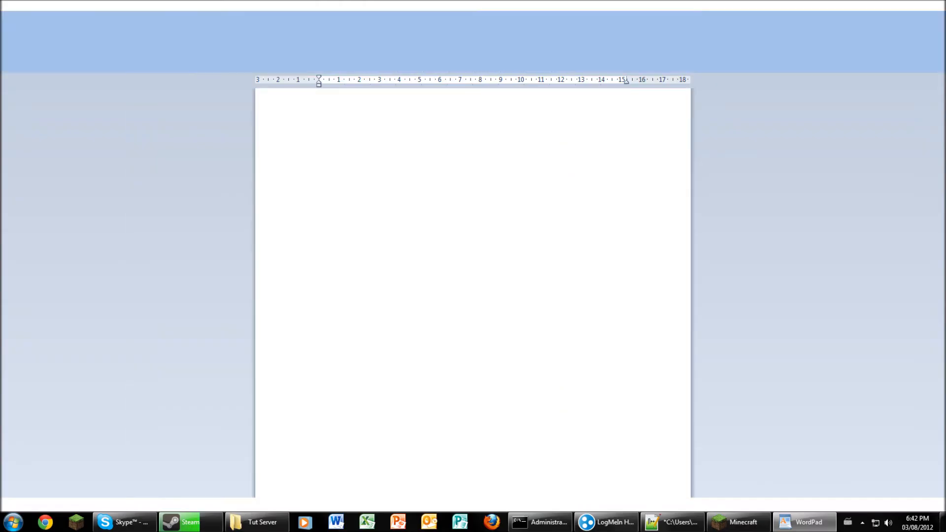
pyautogui.hotkey('alt', 'F4')
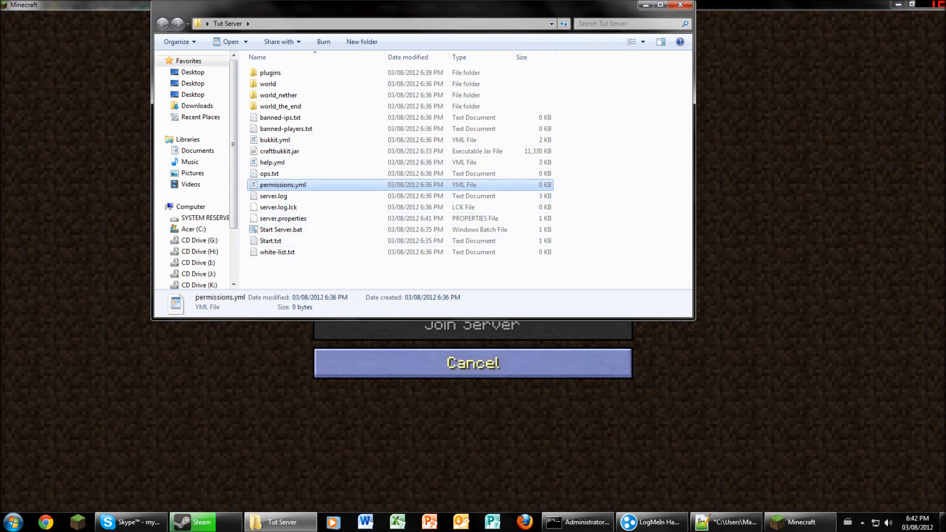
# - Run Start Server.bat to launch the server and cancel back to the server list
pyautogui.click(281, 230)
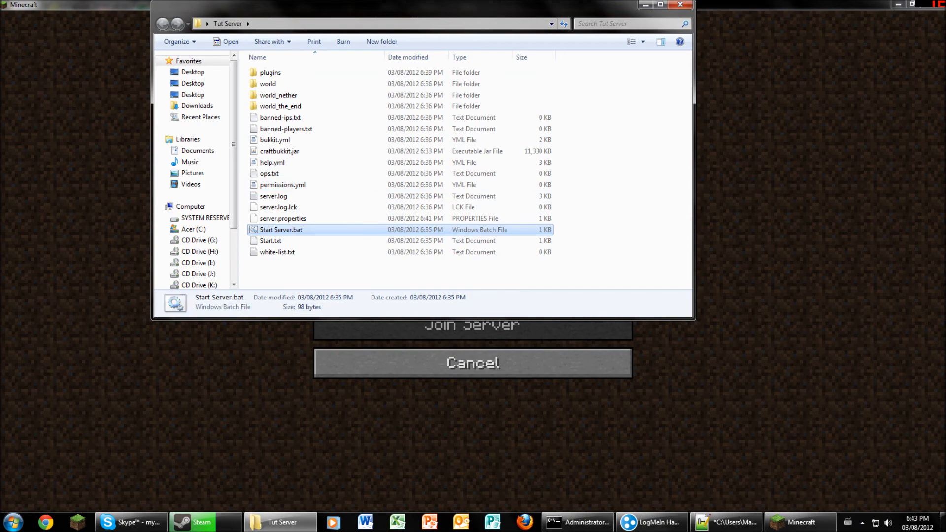
pyautogui.doubleClick(281, 230)
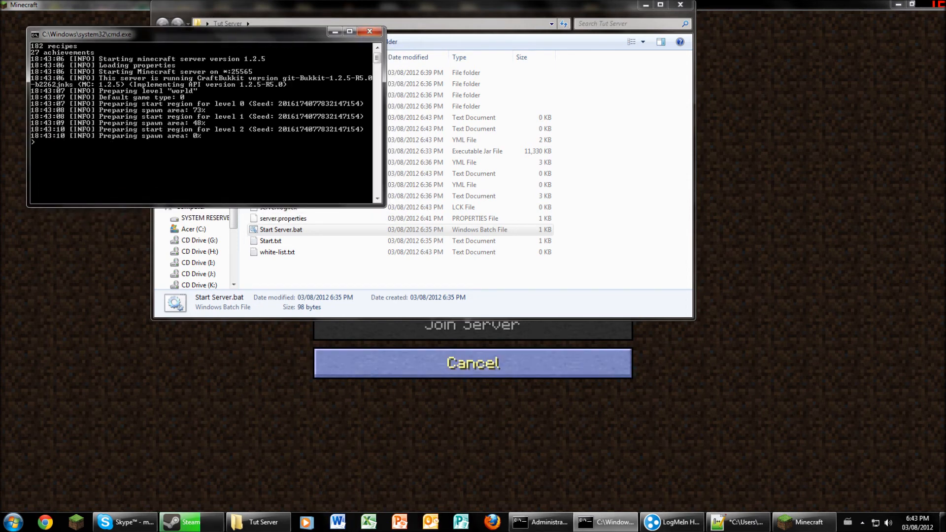
pyautogui.click(473, 364)
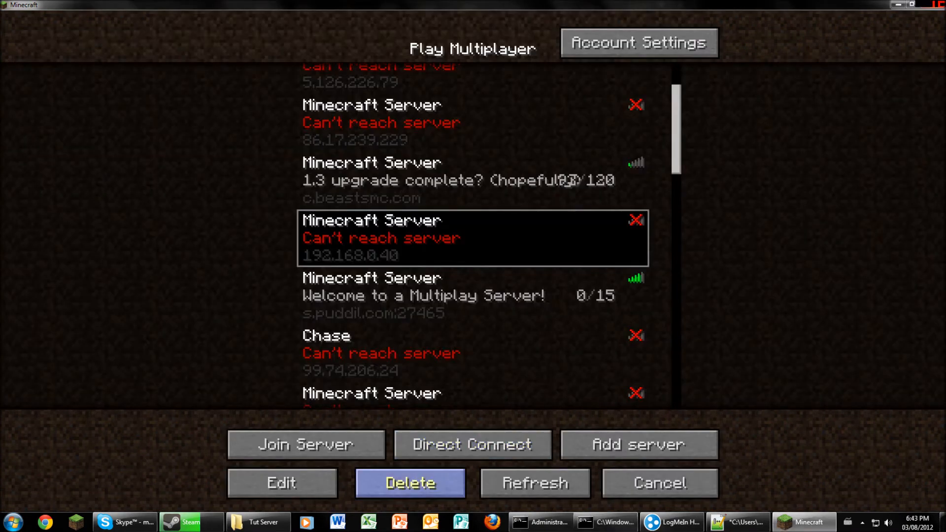
# - Refresh the list and try joining 192.168.0.40, which disconnects as an outdated server
pyautogui.click(535, 482)
pyautogui.scroll(-3, 535, 483)
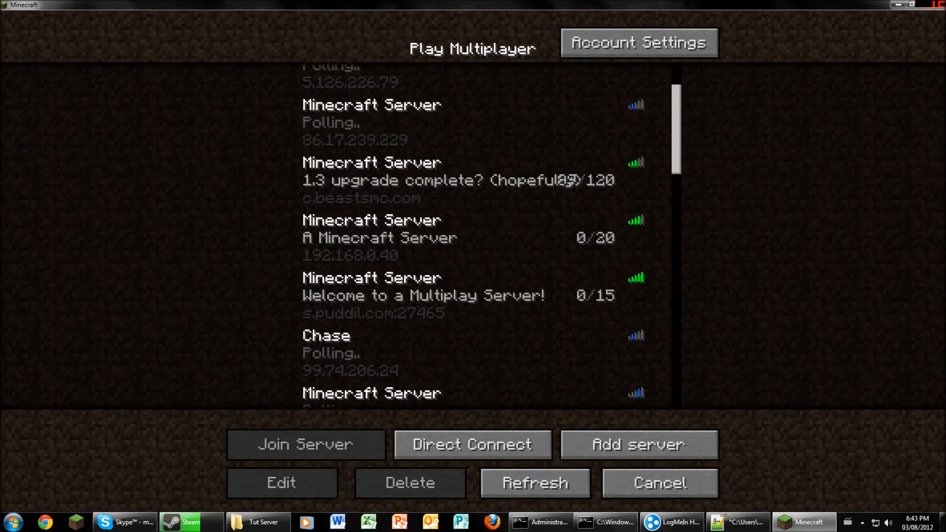
pyautogui.click(473, 241)
pyautogui.click(305, 445)
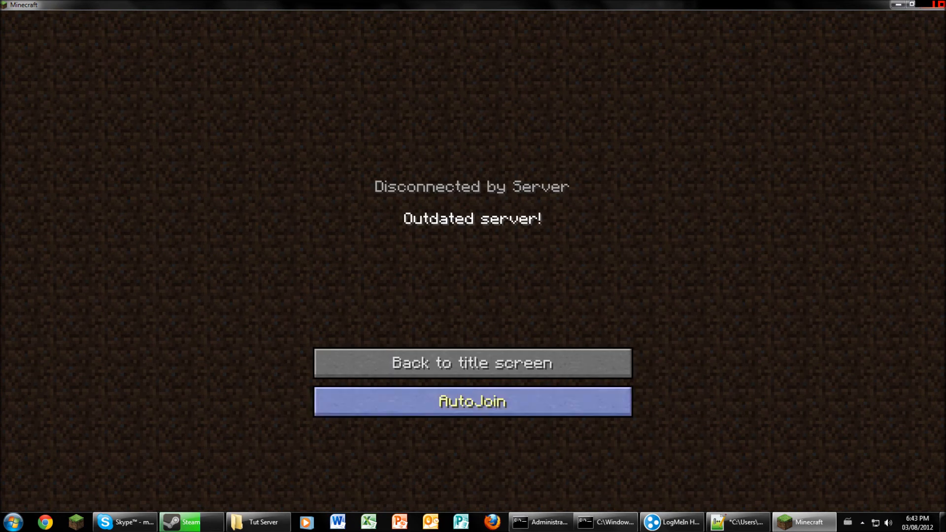
pyautogui.click(473, 363)
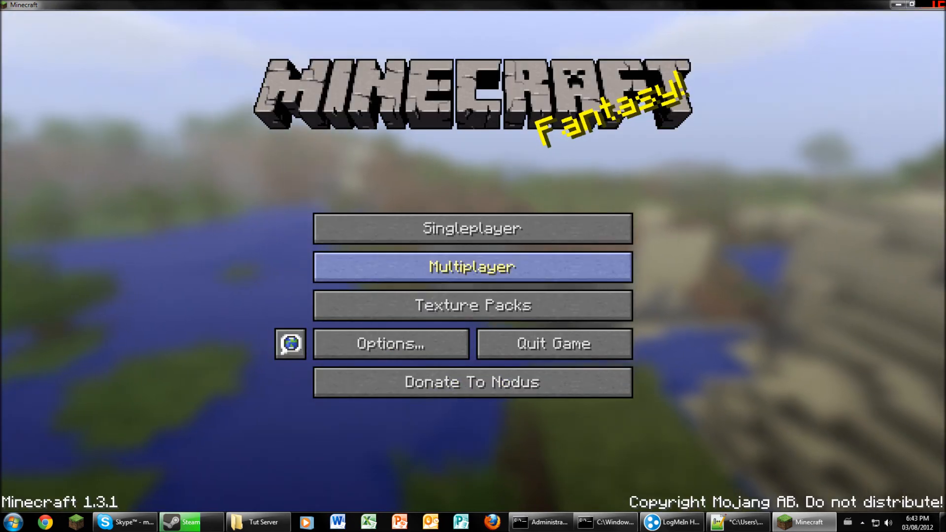
# - Reopen the multiplayer server list and scroll through its entries
pyautogui.click(473, 267)
pyautogui.scroll(-5, 491, 235)
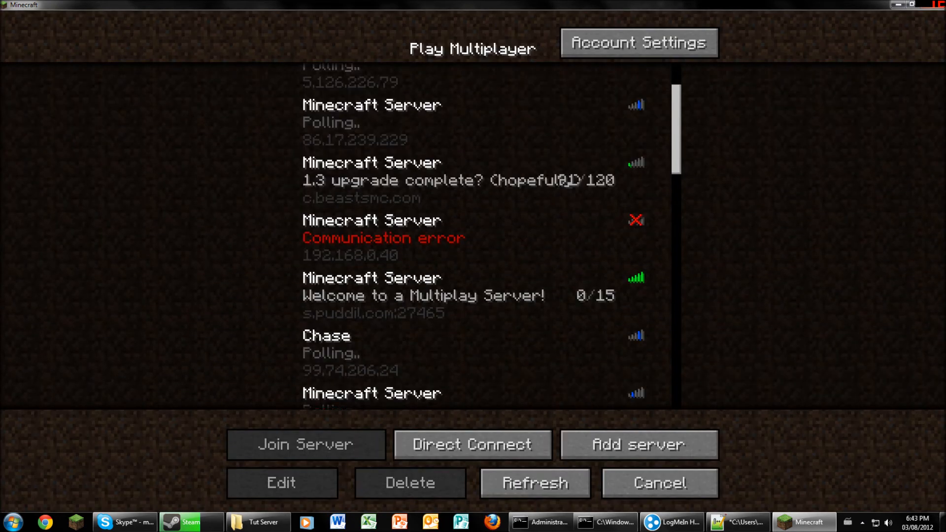
pyautogui.scroll(-2, 491, 235)
pyautogui.scroll(7, 492, 235)
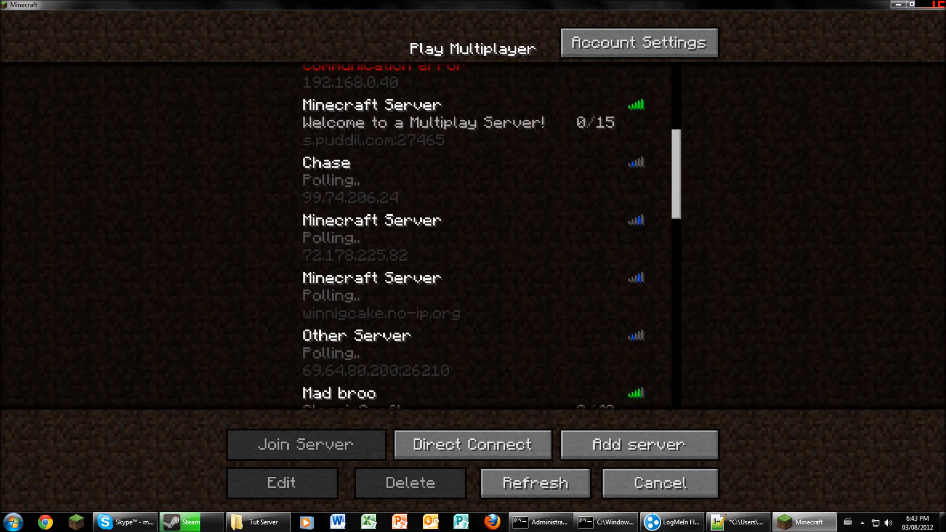
pyautogui.scroll(-2, 491, 235)
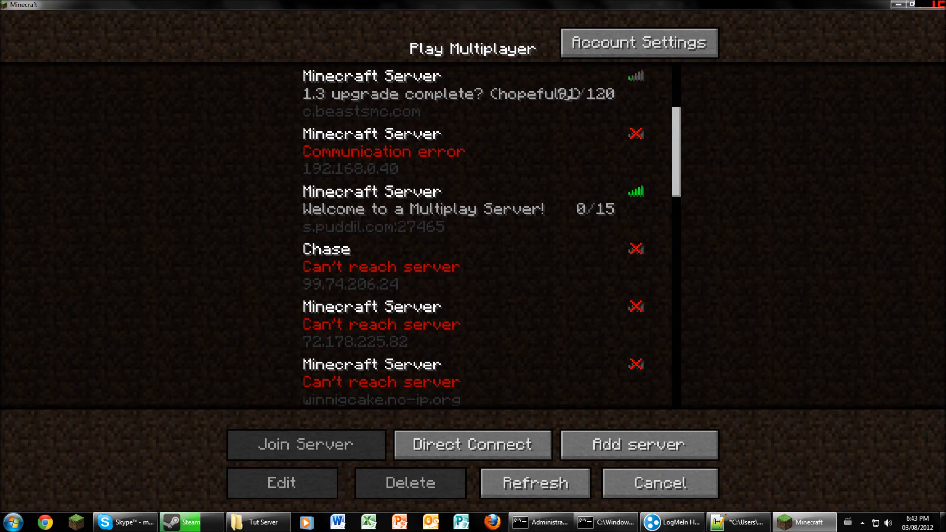
pyautogui.scroll(2, 473, 234)
pyautogui.scroll(-2, 473, 234)
pyautogui.scroll(3, 473, 234)
pyautogui.scroll(-5, 491, 235)
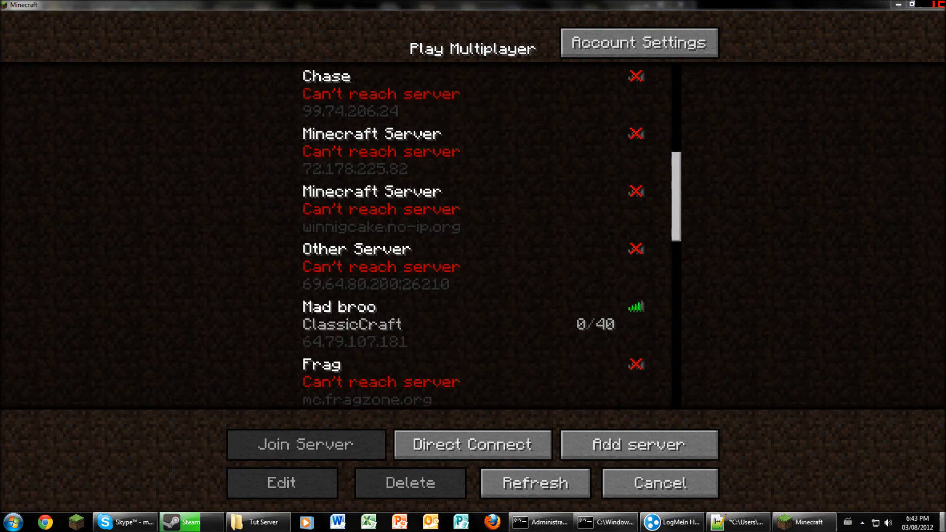
# - Show the desktop and open the 1.3 server folder
pyautogui.press('super+d')
pyautogui.doubleClick(471, 20)
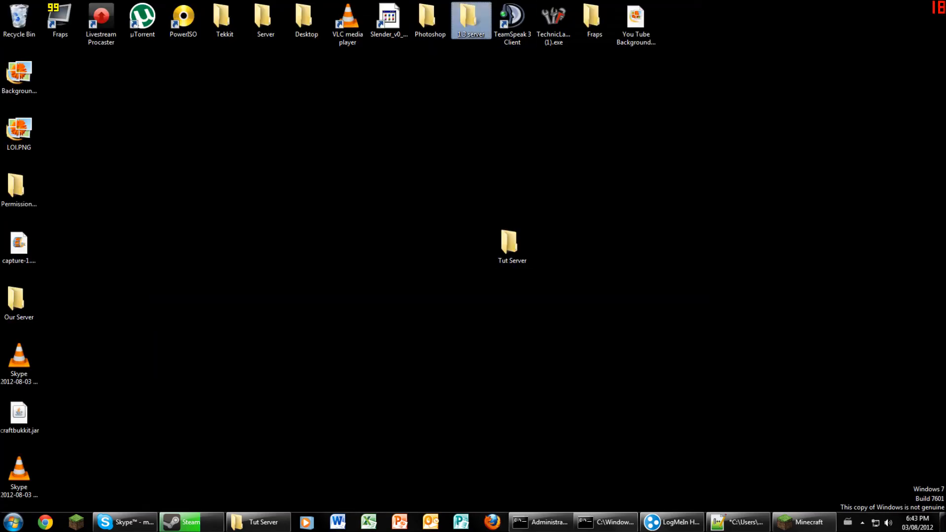
pyautogui.scroll(-2, 471, 220)
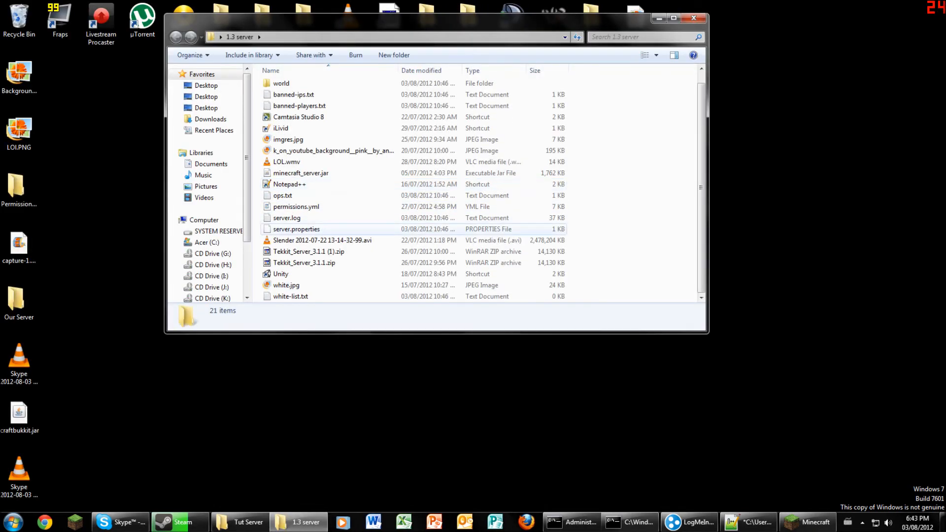
pyautogui.scroll(1, 315, 229)
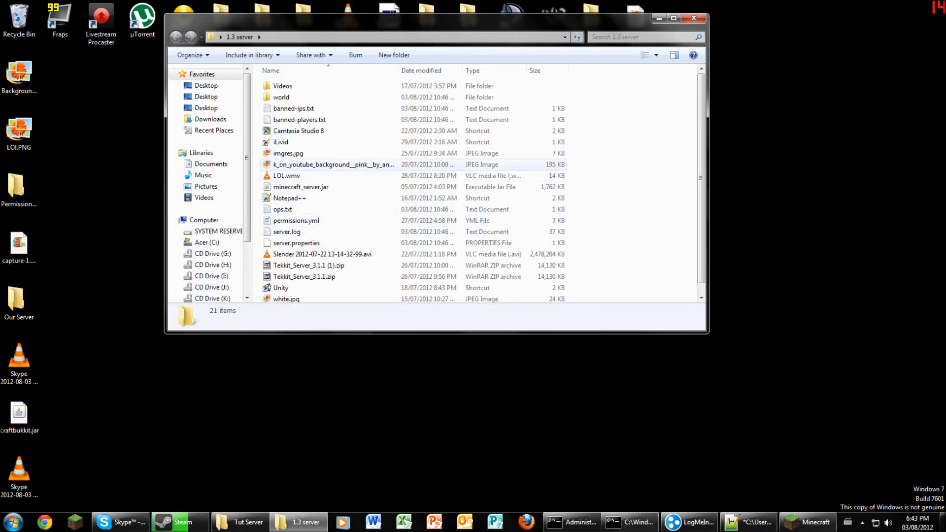
# - Launch minecraft_server.jar, shutting down the CraftBukkit console and the failed server window
pyautogui.click(301, 187)
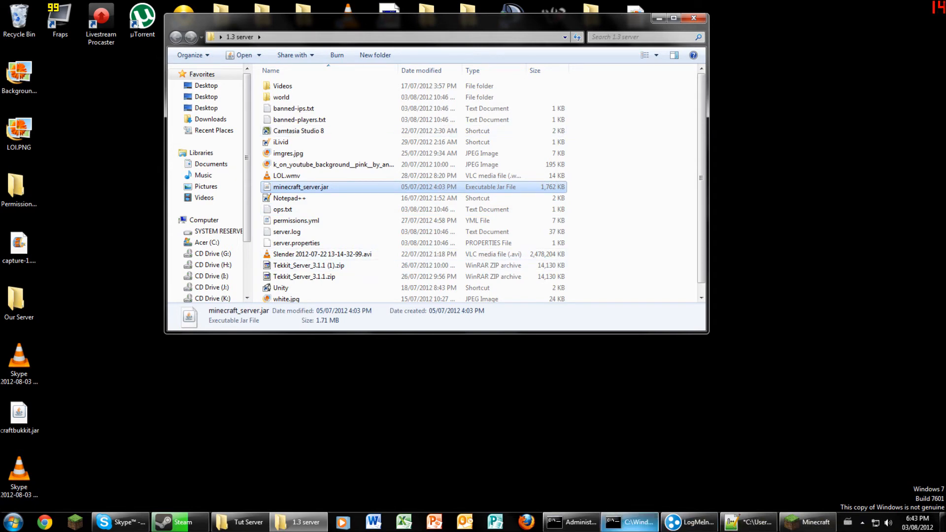
pyautogui.click(646, 522)
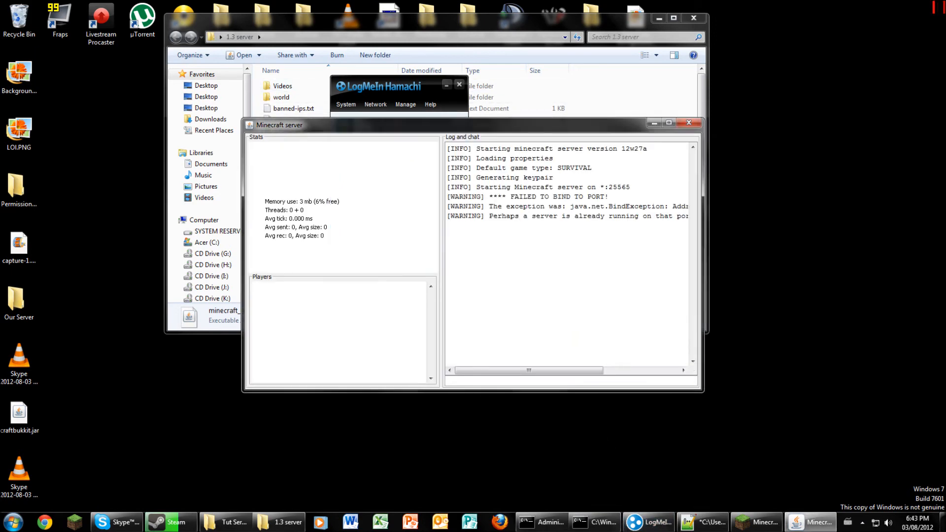
pyautogui.click(594, 521)
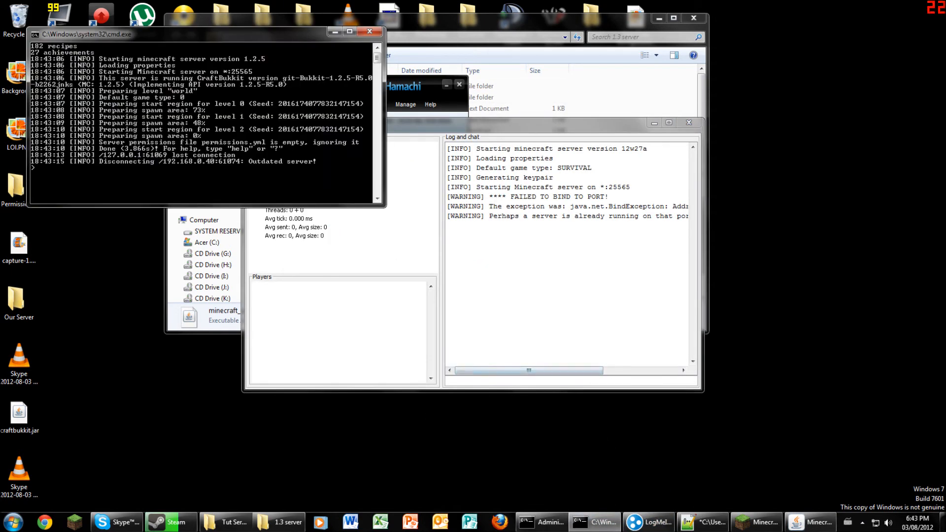
pyautogui.click(369, 31)
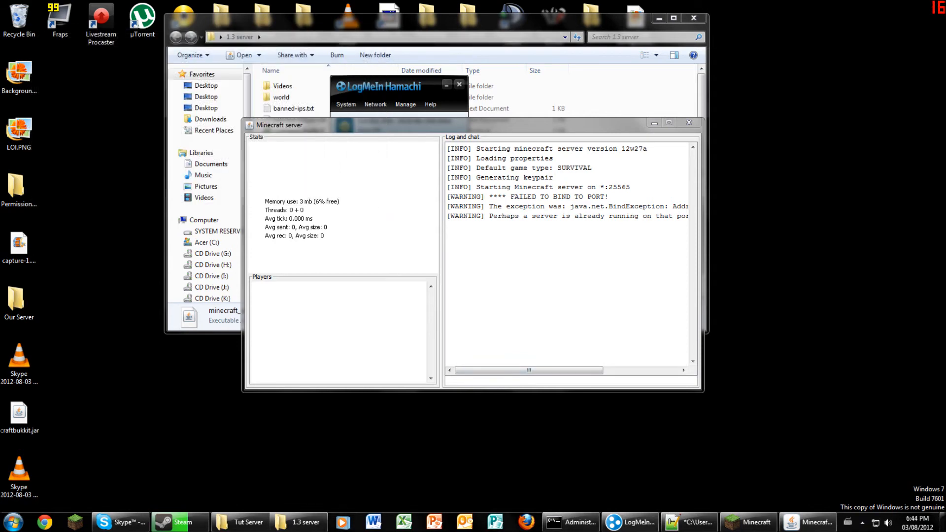
pyautogui.click(689, 122)
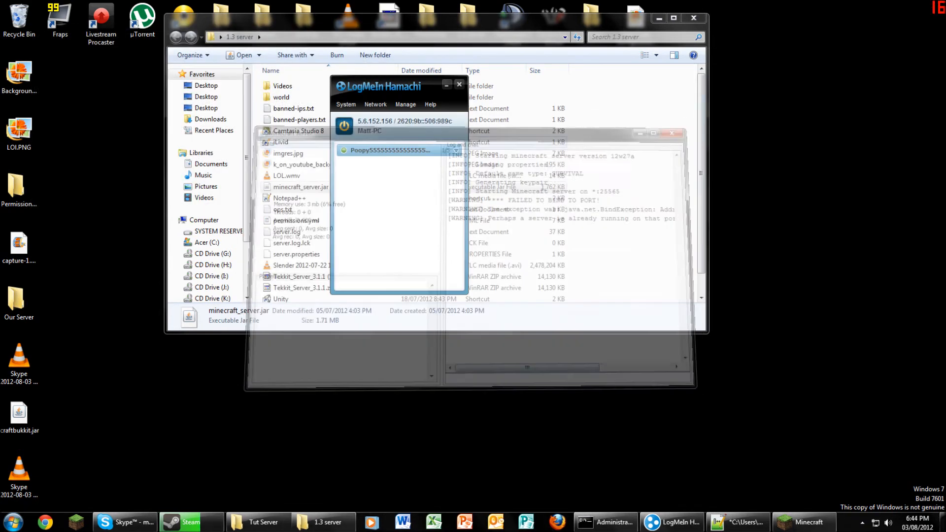
pyautogui.click(301, 187)
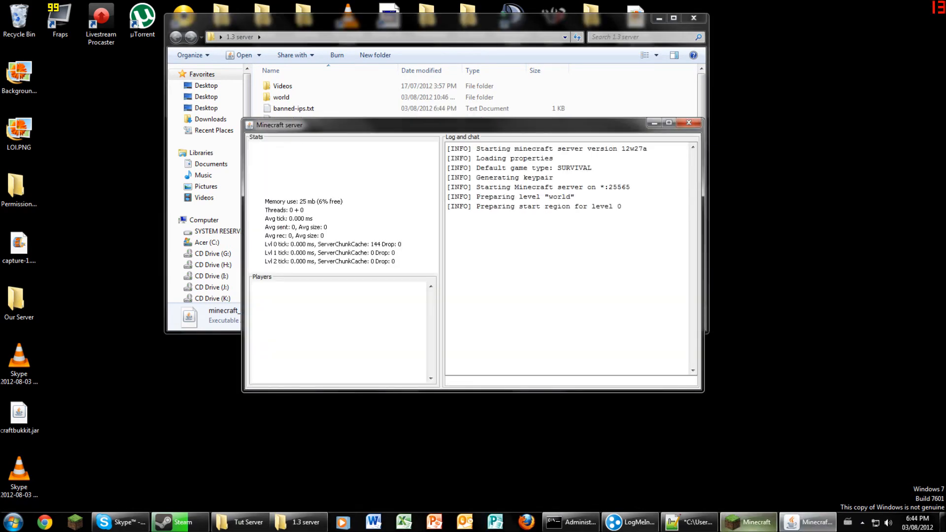
pyautogui.click(748, 523)
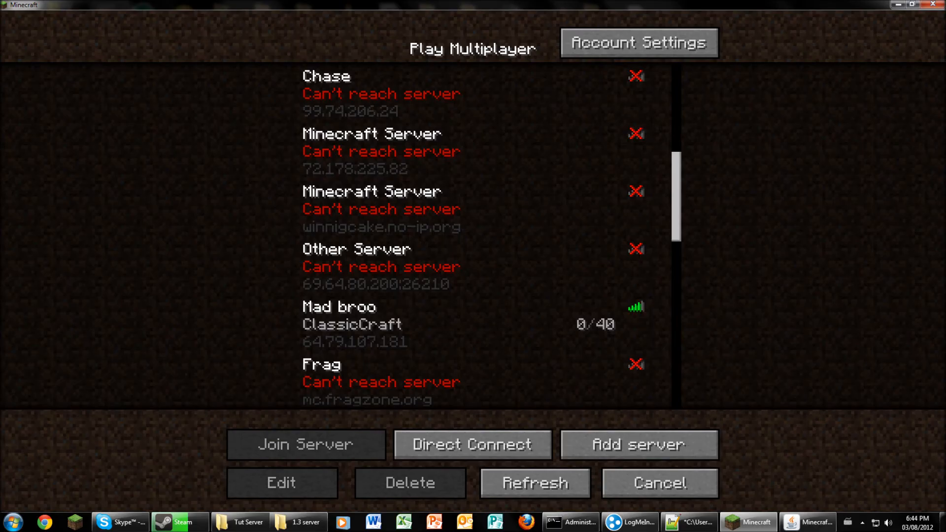
pyautogui.click(535, 483)
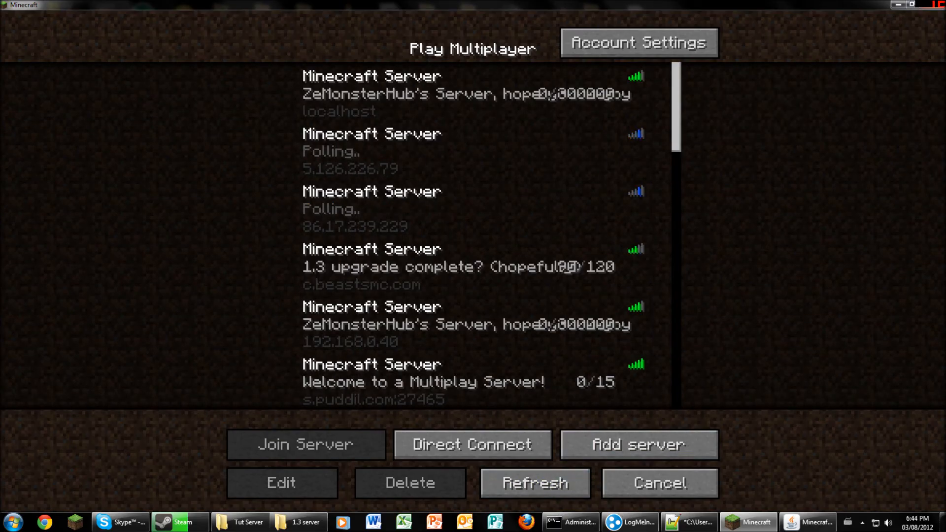
pyautogui.click(468, 325)
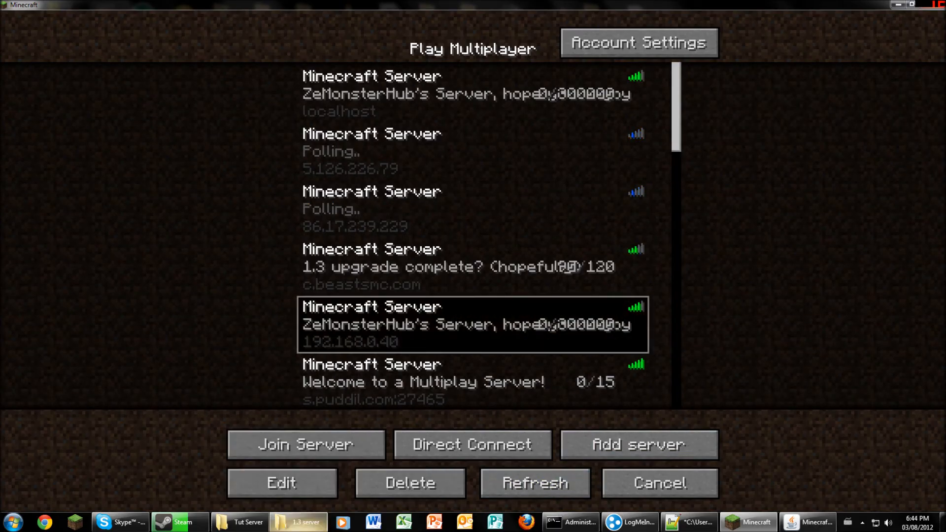
pyautogui.click(306, 444)
pyautogui.click(473, 363)
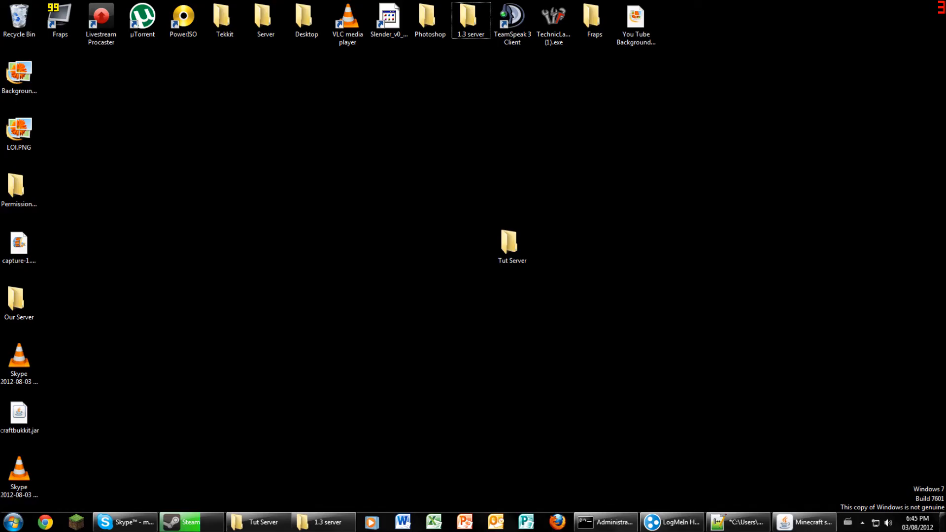
# - Set the Minecraft Launcher options to force a game update on next login
pyautogui.click(803, 521)
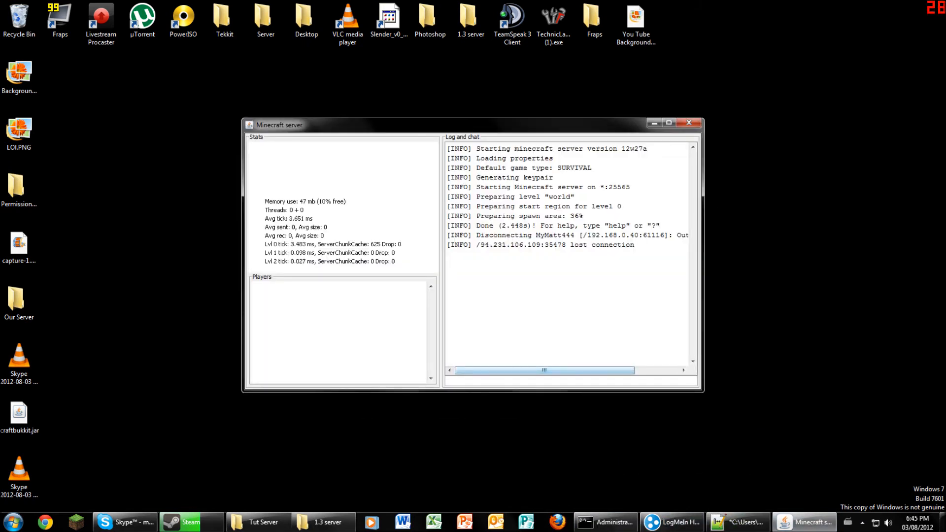
pyautogui.moveTo(544, 371)
pyautogui.mouseDown()
pyautogui.moveTo(586, 370)
pyautogui.moveTo(545, 370)
pyautogui.mouseUp()
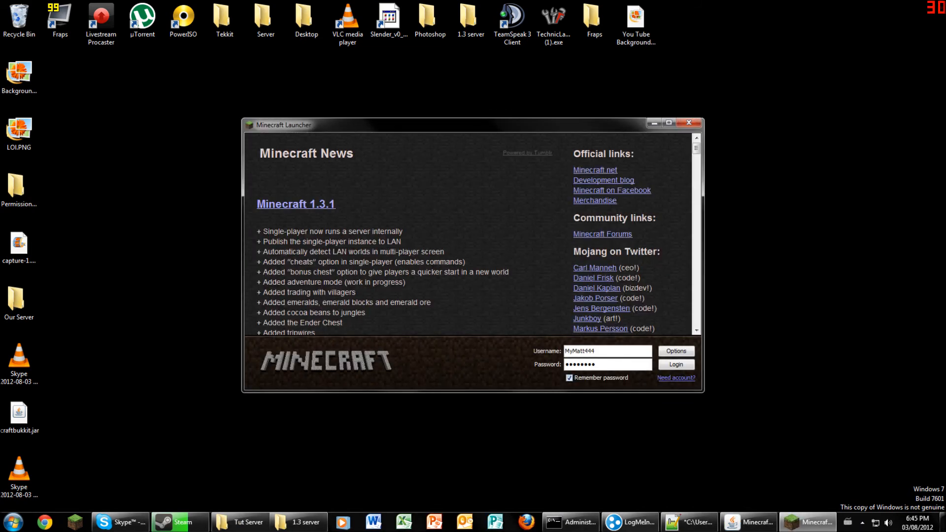
pyautogui.click(676, 351)
pyautogui.click(502, 252)
pyautogui.click(544, 285)
pyautogui.scroll(-7, 543, 285)
pyautogui.scroll(-10, 470, 234)
pyautogui.scroll(8, 470, 234)
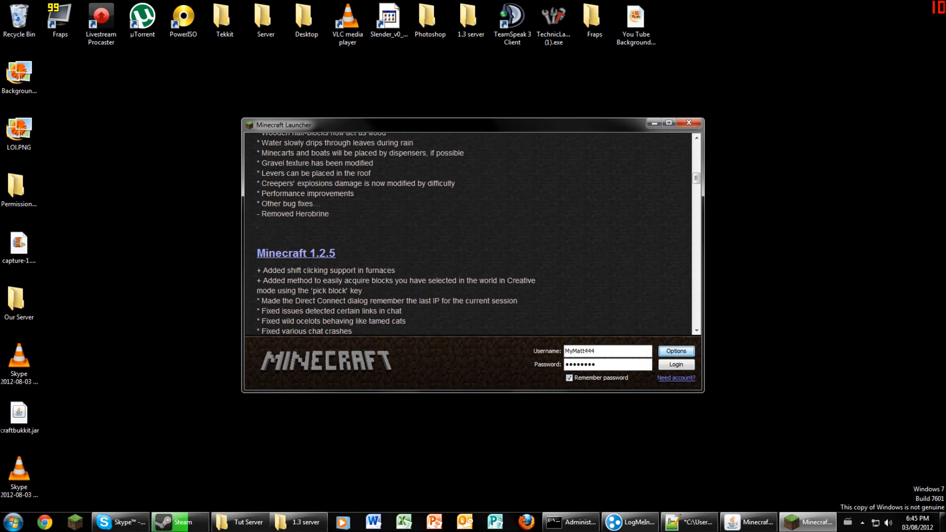
pyautogui.scroll(9, 471, 234)
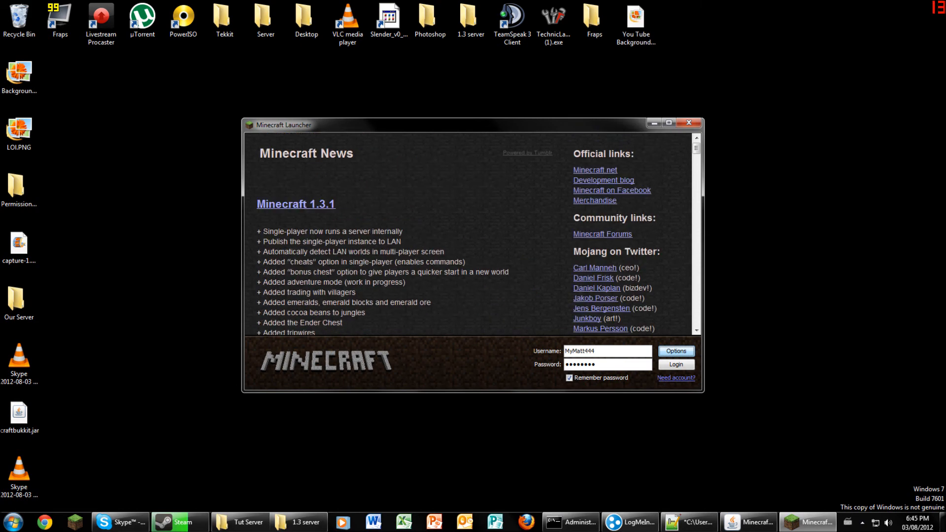
# - Log in to start the update, close the old server window, and return to Tut Server
pyautogui.click(676, 364)
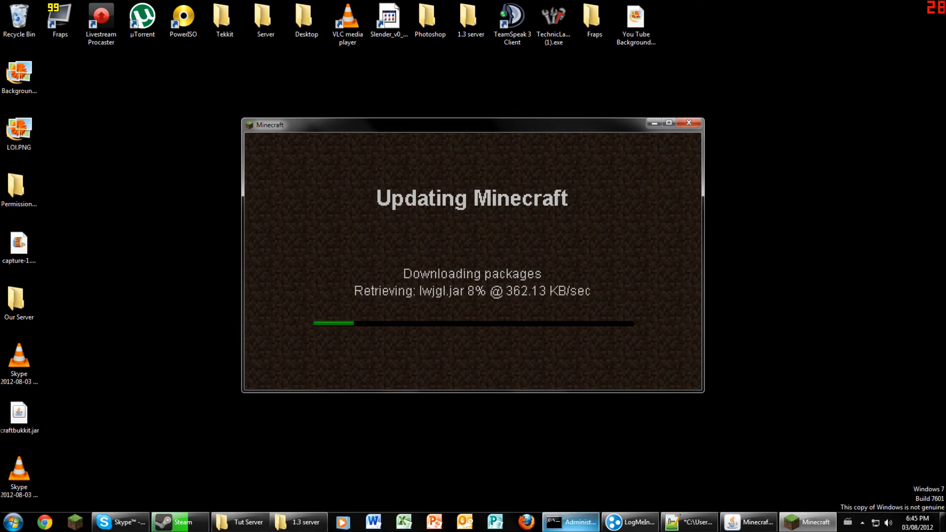
pyautogui.click(748, 522)
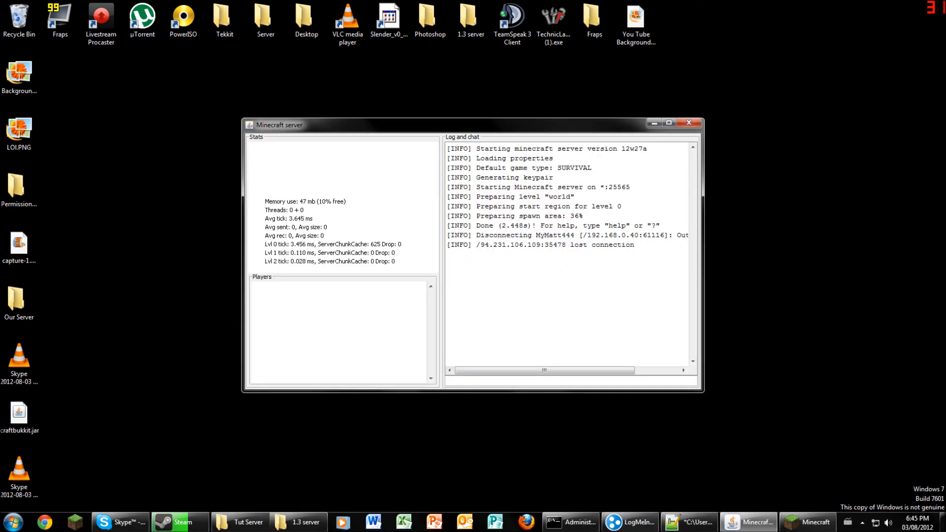
pyautogui.moveTo(492, 130); pyautogui.dragTo(544, 147)
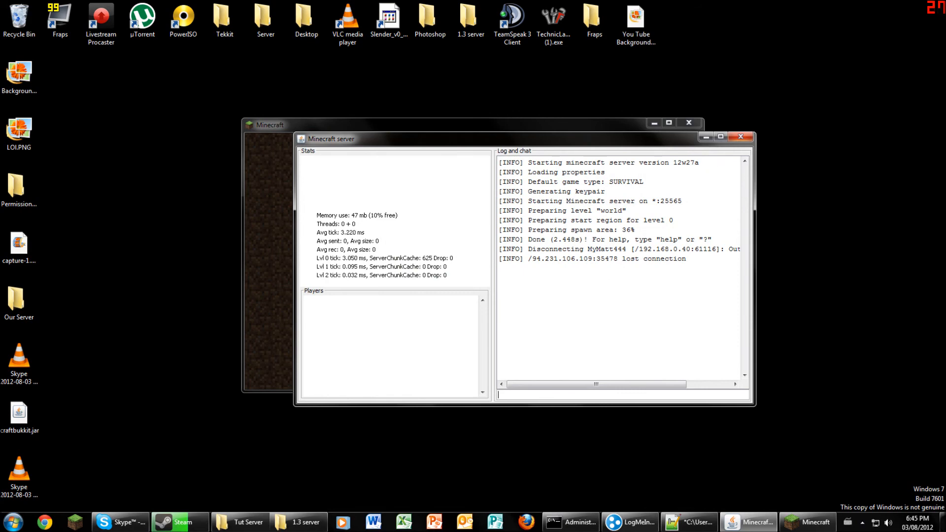
pyautogui.hotkey('alt', 'F4')
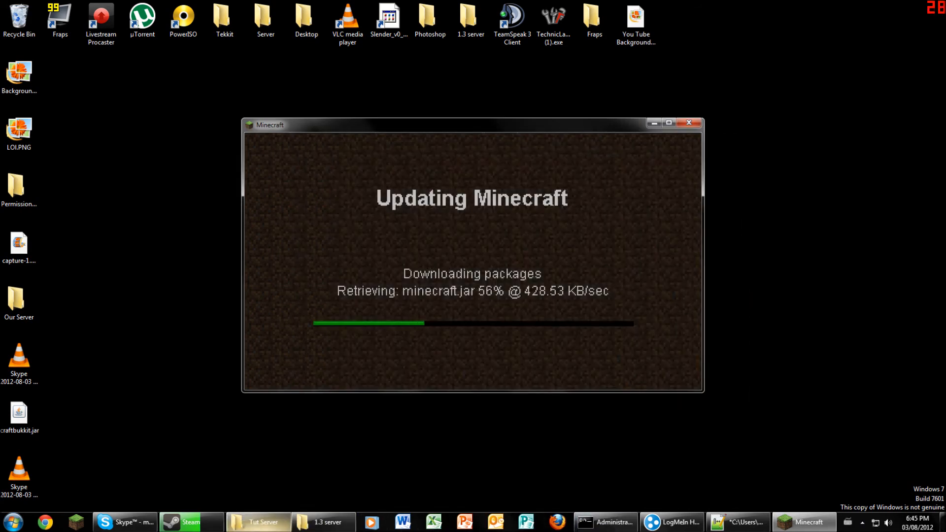
pyautogui.hotkey('alt', 'Tab')
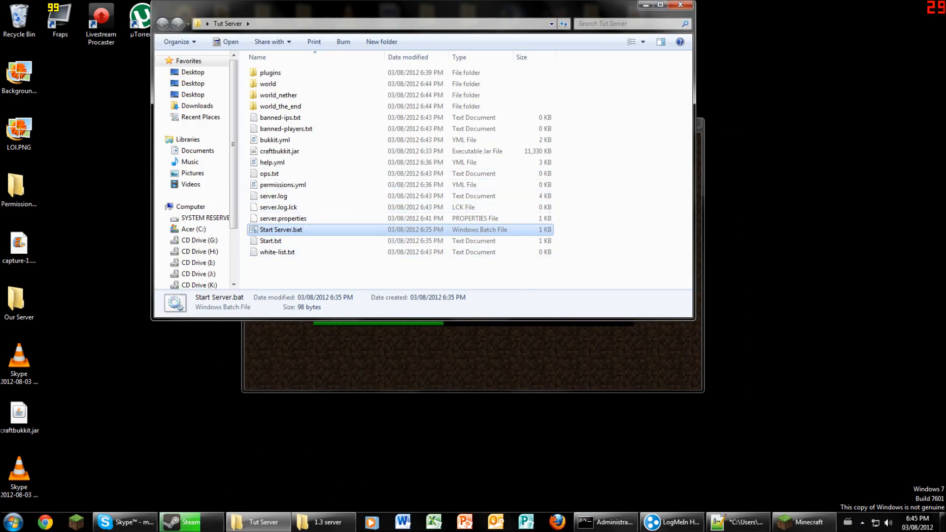
# - Start the Bukkit server and add your player name to white-list.txt, saving it
pyautogui.press('Return')
pyautogui.click(591, 211)
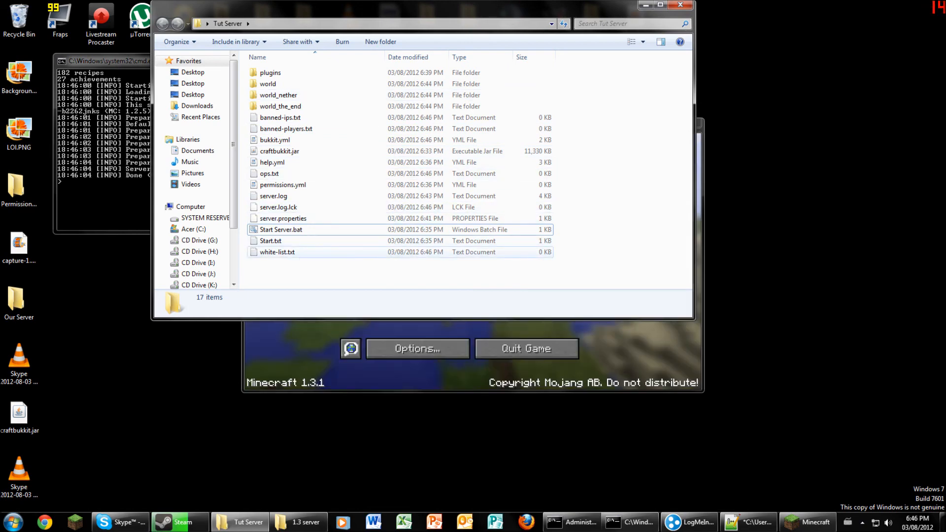
pyautogui.doubleClick(295, 253)
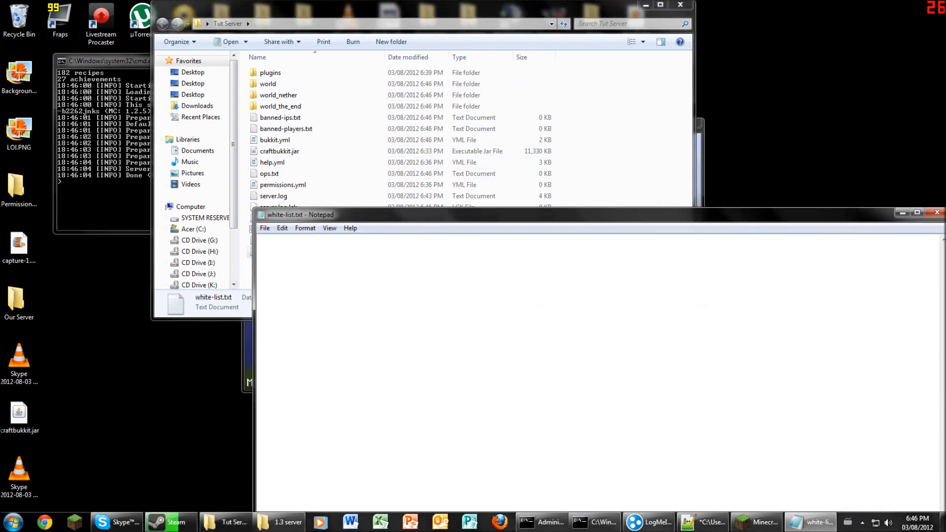
pyautogui.write('MyMatt444')
pyautogui.hotkey('ctrl', 'a')
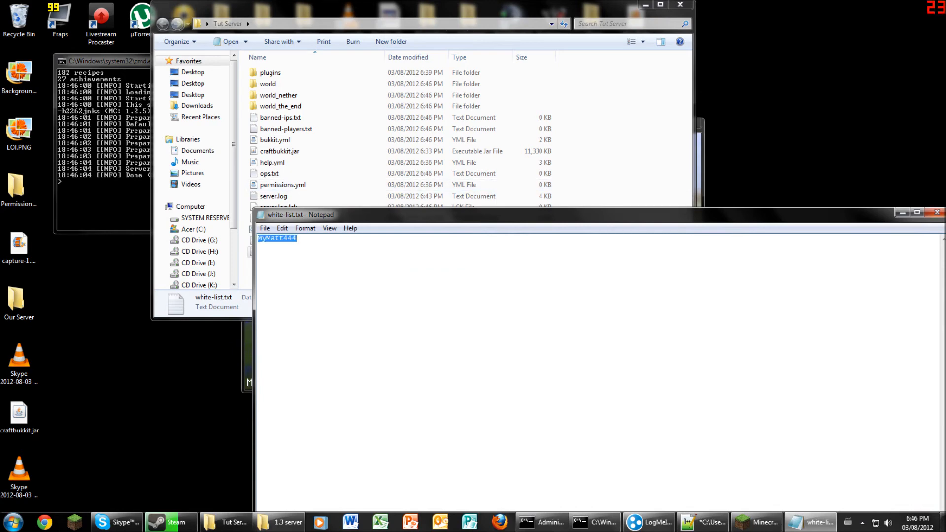
pyautogui.click(938, 212)
pyautogui.click(104, 206)
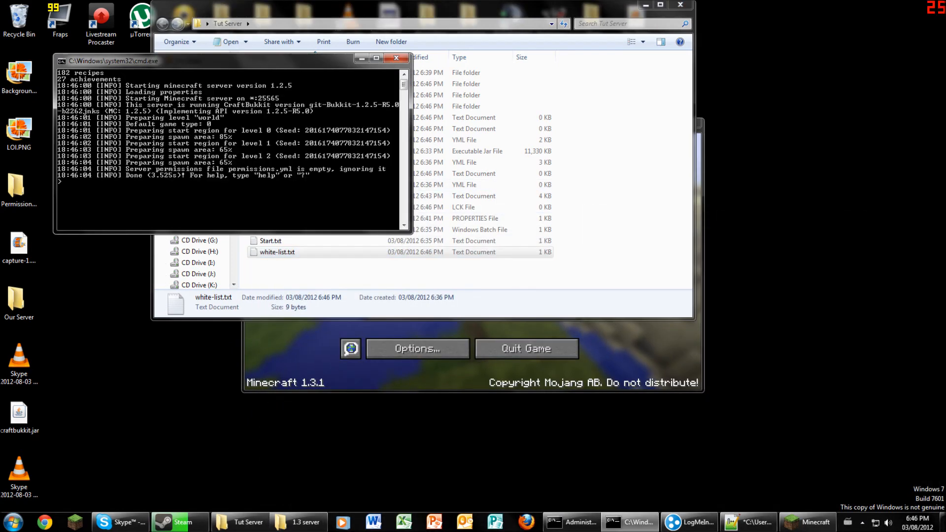
# - Try joining the 192.168.0.40 server from Minecraft's multiplayer list
pyautogui.click(685, 370)
pyautogui.click(473, 284)
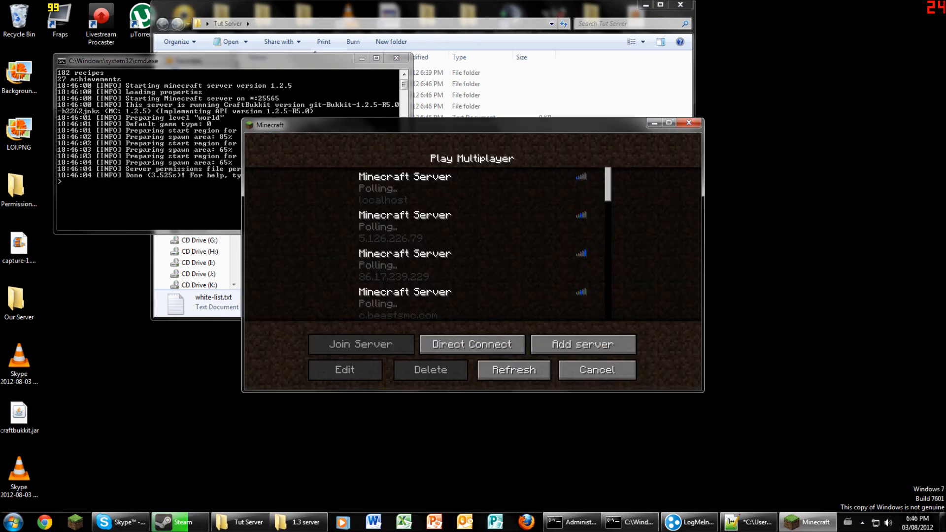
pyautogui.scroll(-1, 473, 243)
pyautogui.click(463, 303)
pyautogui.click(360, 344)
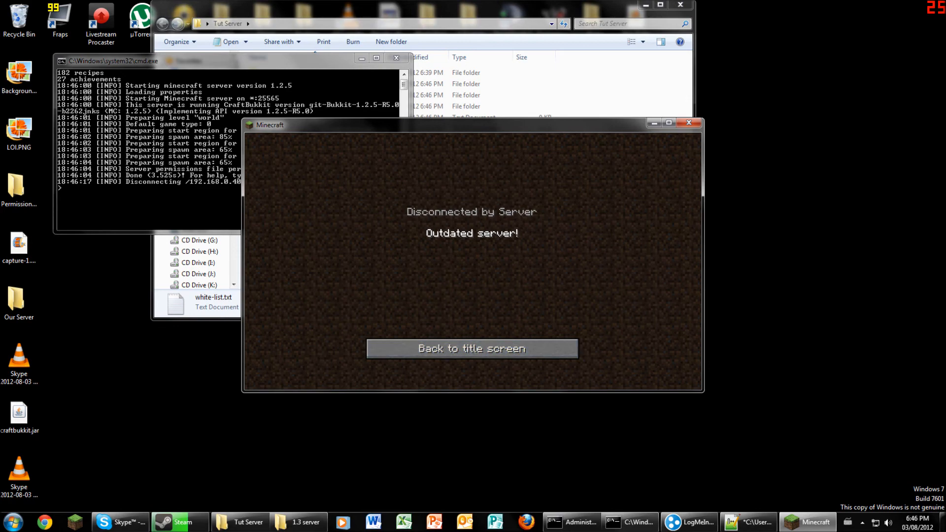
# - Shut down the server console, quit Minecraft, and minimize the Tut Server folder
pyautogui.click(330, 61)
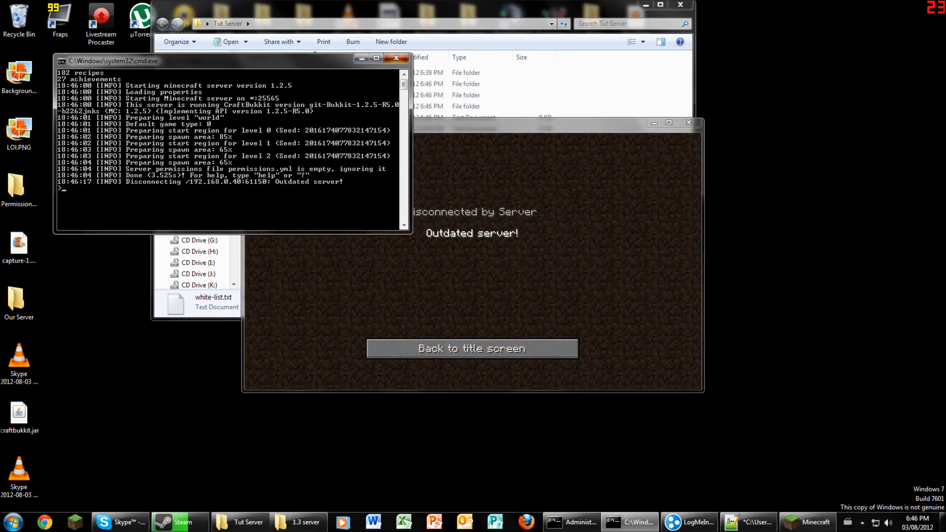
pyautogui.click(396, 59)
pyautogui.click(472, 349)
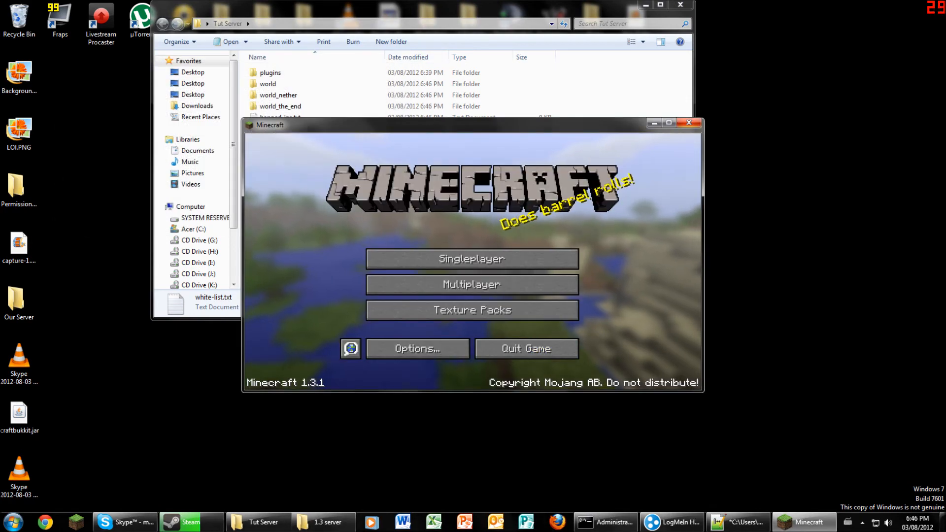
pyautogui.click(498, 344)
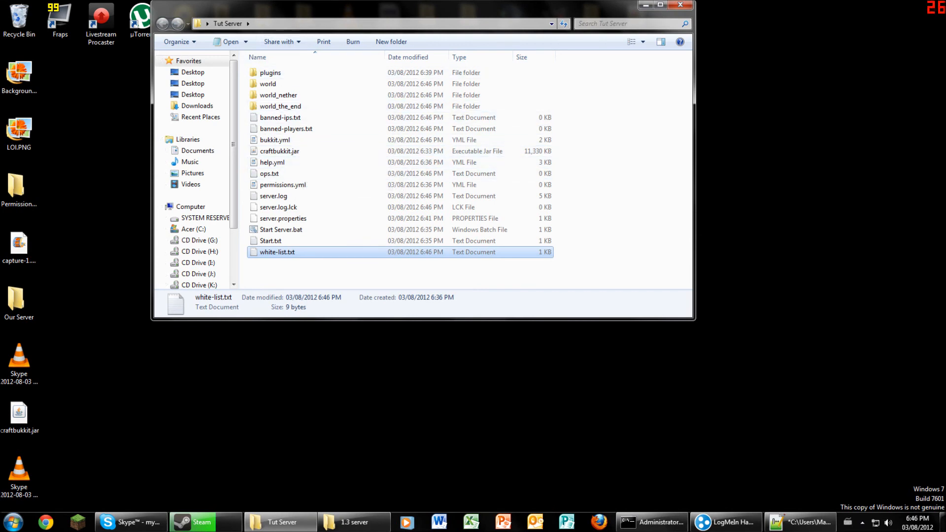
pyautogui.click(645, 5)
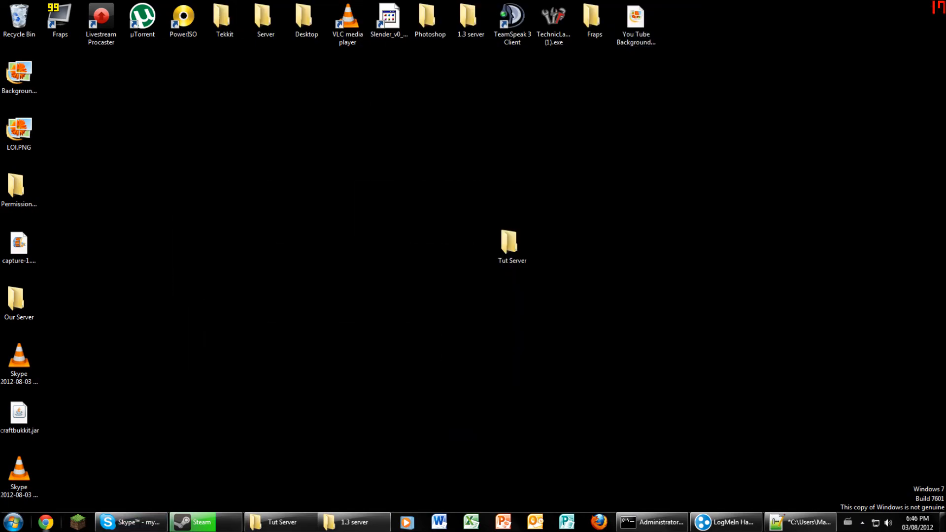
# - Load minecraft.net's download page for all platforms, then select Start.txt in Tut Server
pyautogui.click(46, 523)
pyautogui.write('minecraft.net')
pyautogui.press('Return')
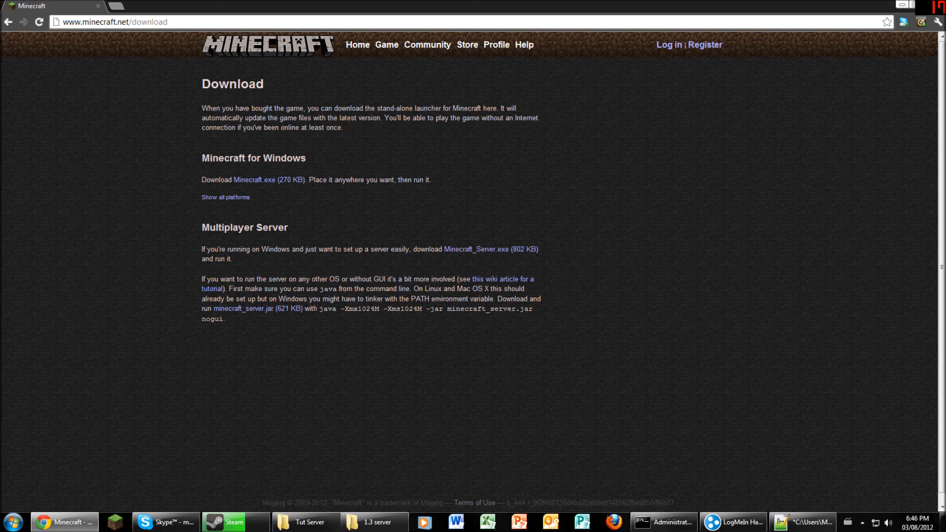
pyautogui.click(225, 197)
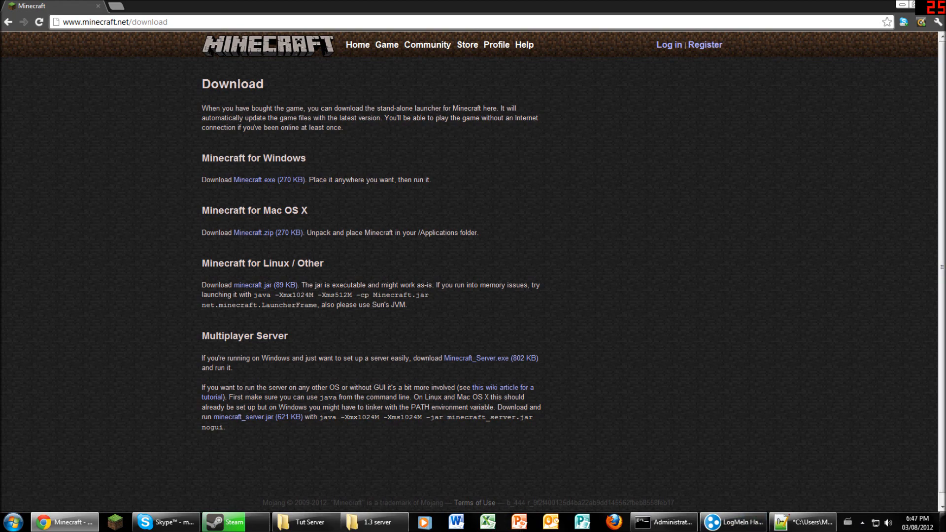
pyautogui.click(305, 522)
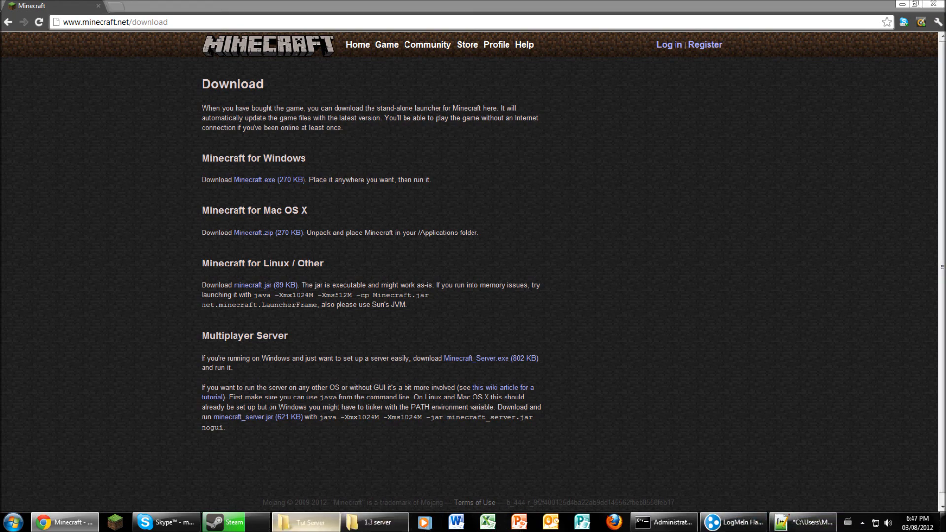
pyautogui.click(271, 240)
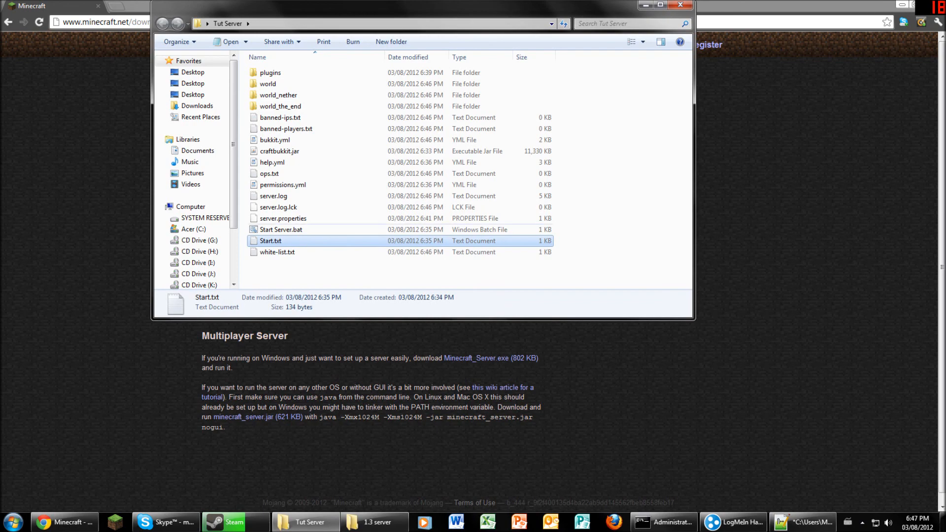
pyautogui.click(281, 229)
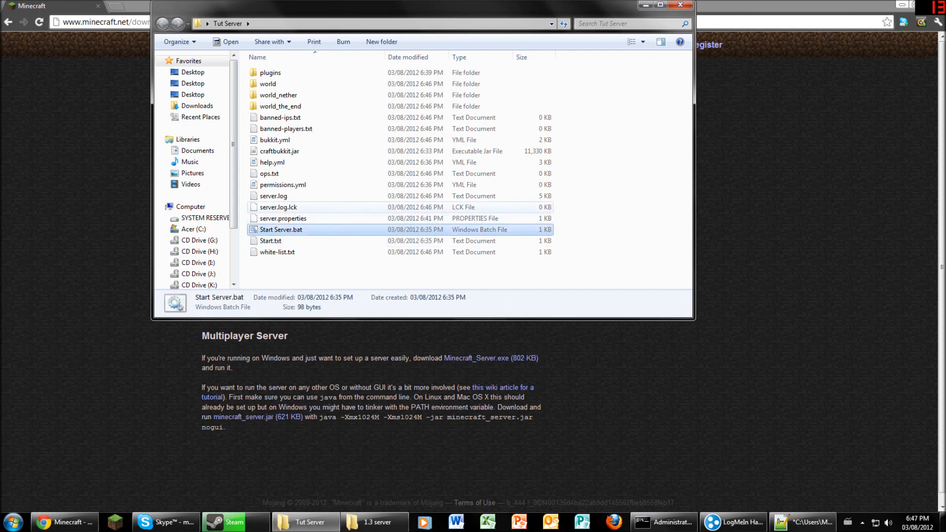
pyautogui.doubleClick(273, 196)
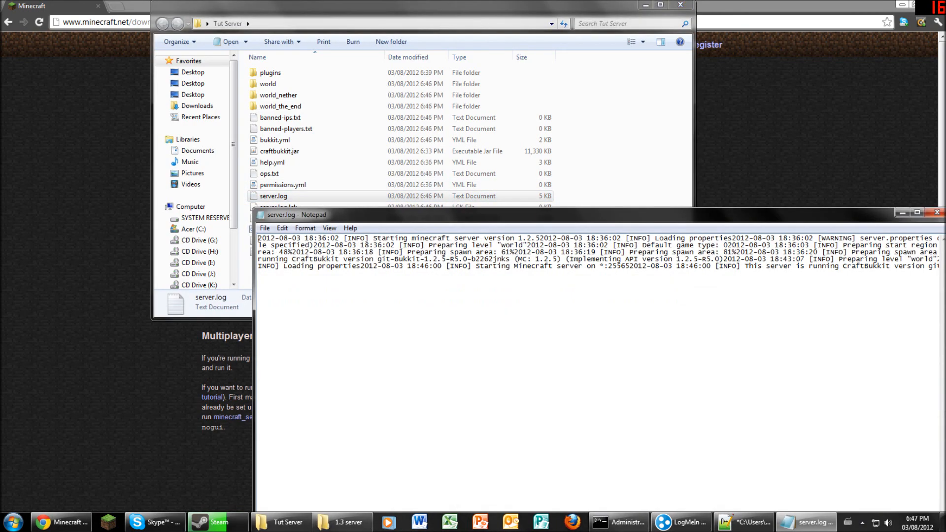
pyautogui.moveTo(419, 215); pyautogui.dragTo(239, 197)
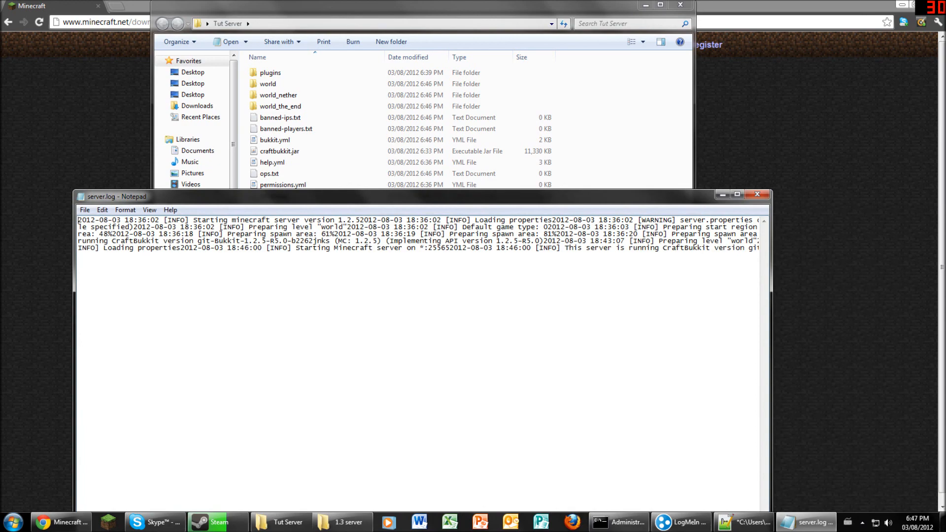
pyautogui.click(757, 194)
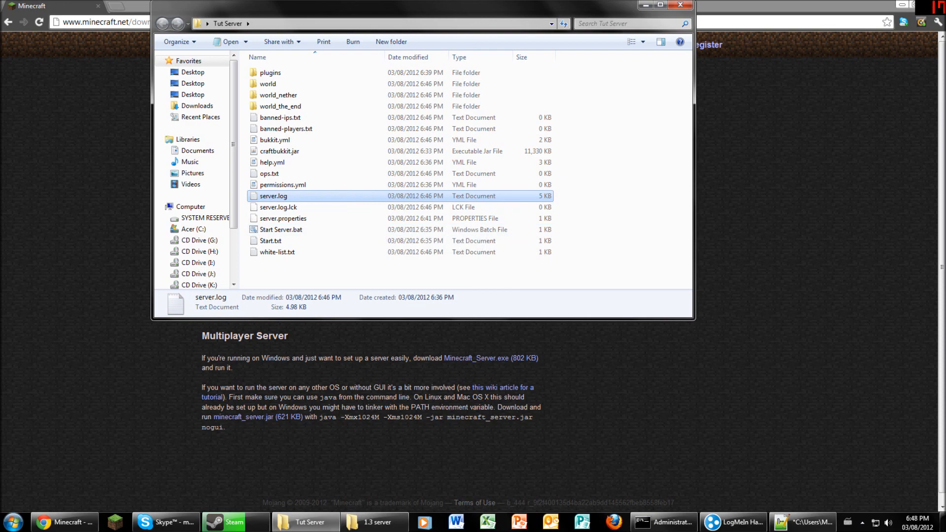
pyautogui.click(164, 522)
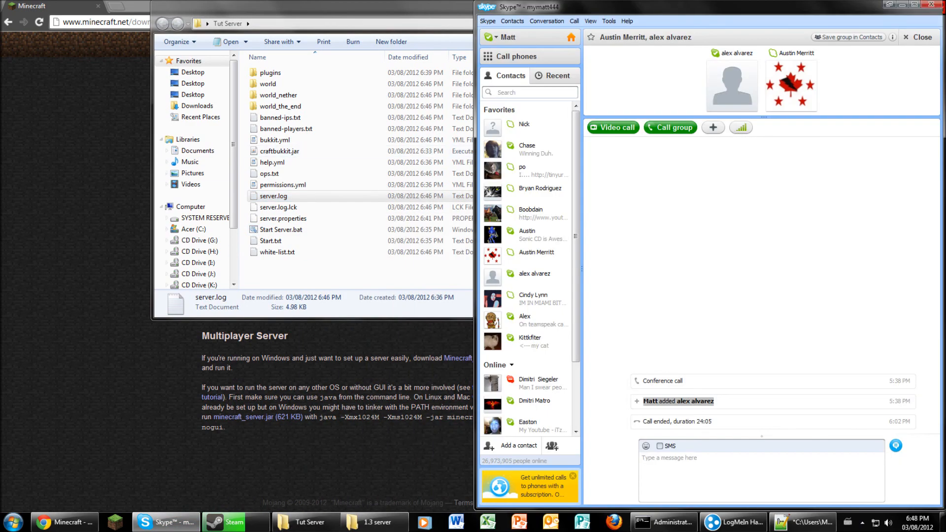
# - Open your Skype profile and view its puu.sh screenshot in Chrome, selecting the link
pyautogui.click(507, 37)
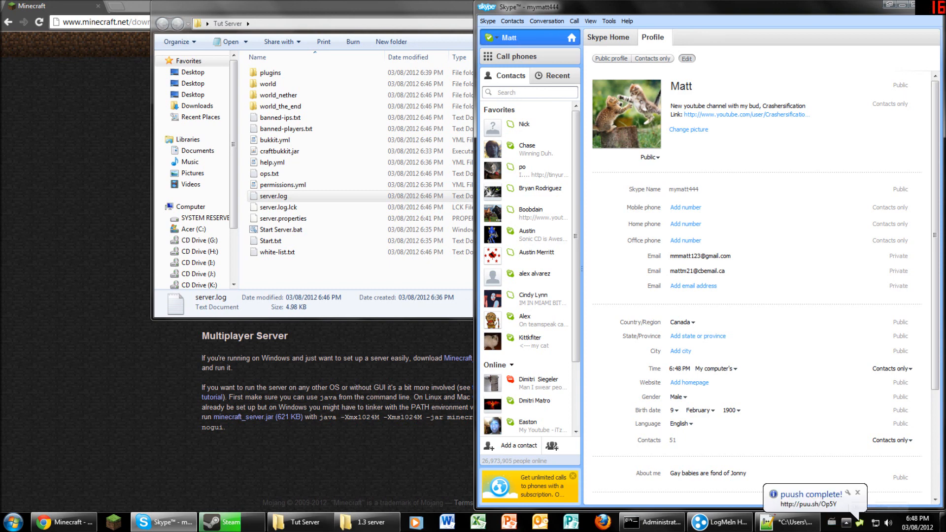
pyautogui.click(808, 500)
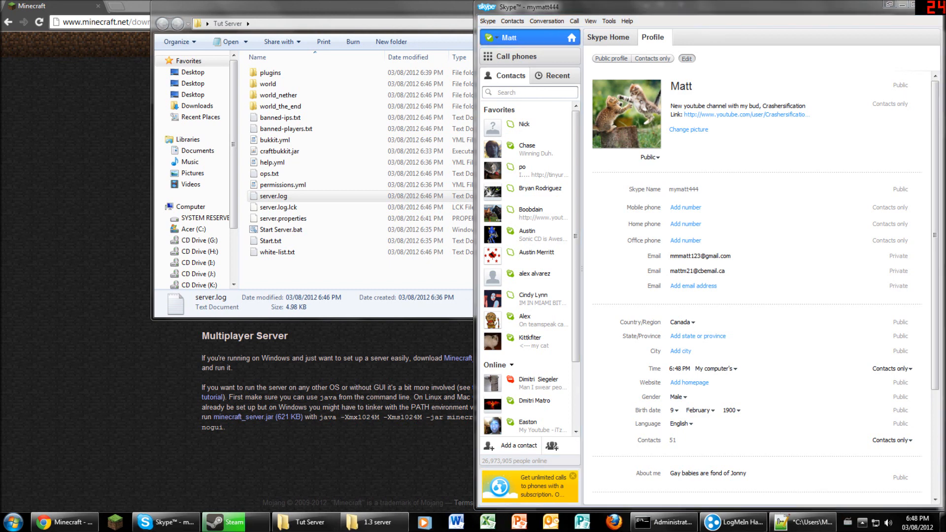
pyautogui.hotkey('ctrl', '+')
pyautogui.hotkey('ctrl', '-')
pyautogui.hotkey('ctrl', '-')
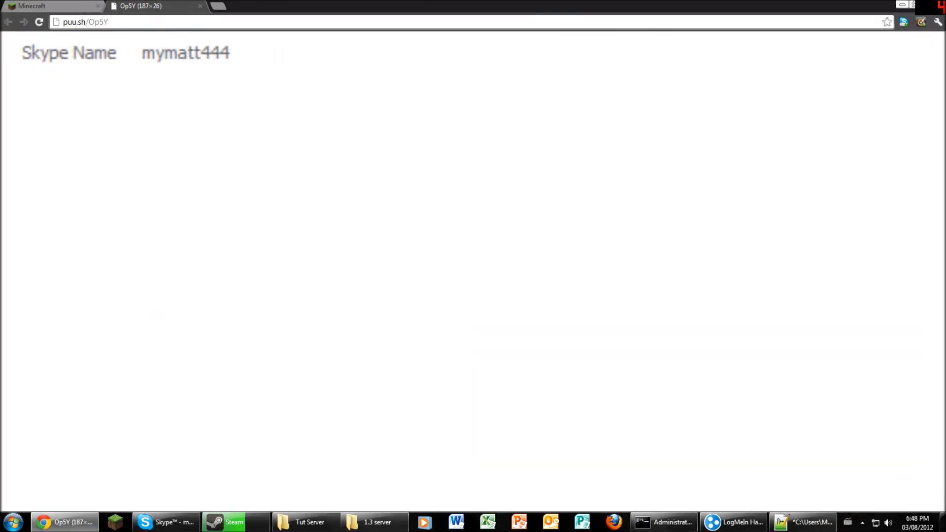
pyautogui.click(108, 21)
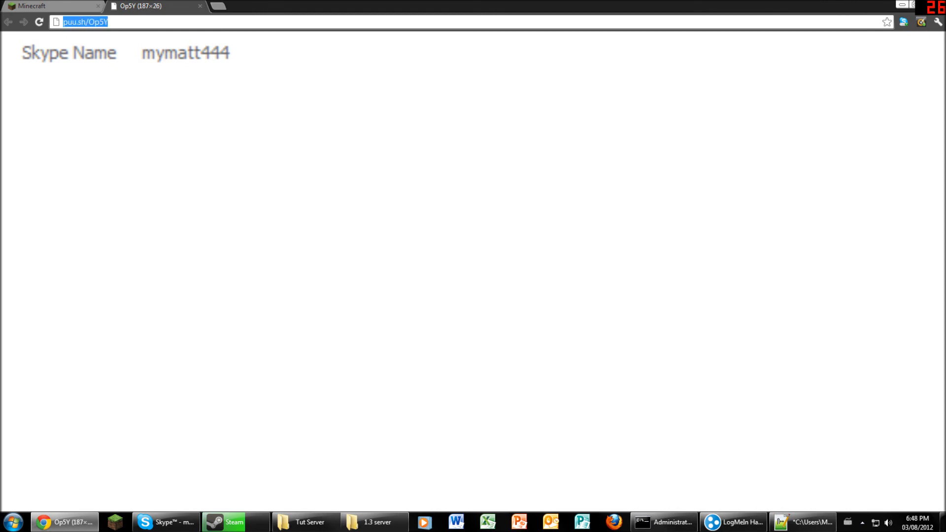